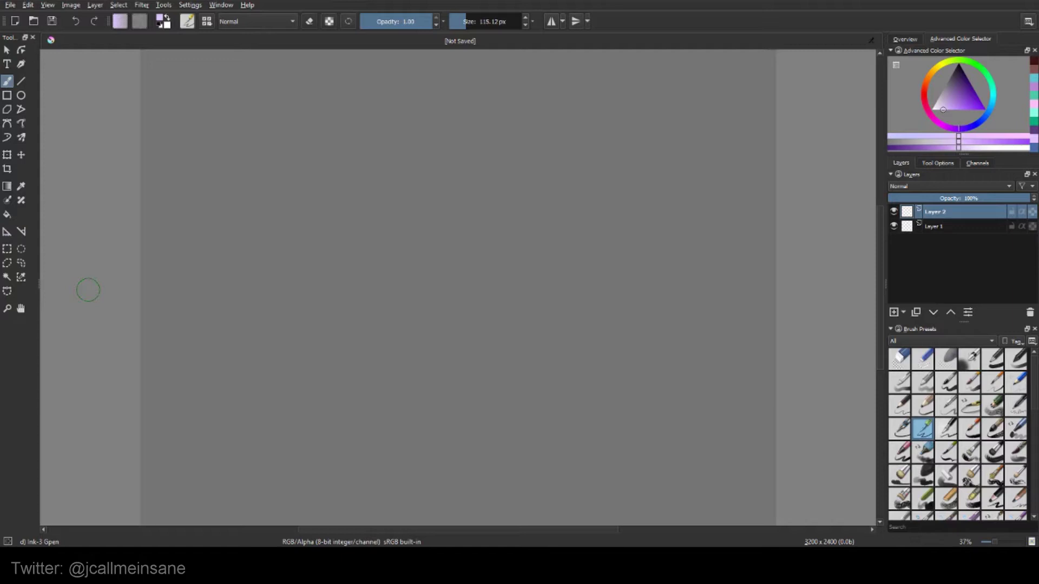
Activate the Assistant tool and examine the assistant types available in its options.
left_click(7, 232)
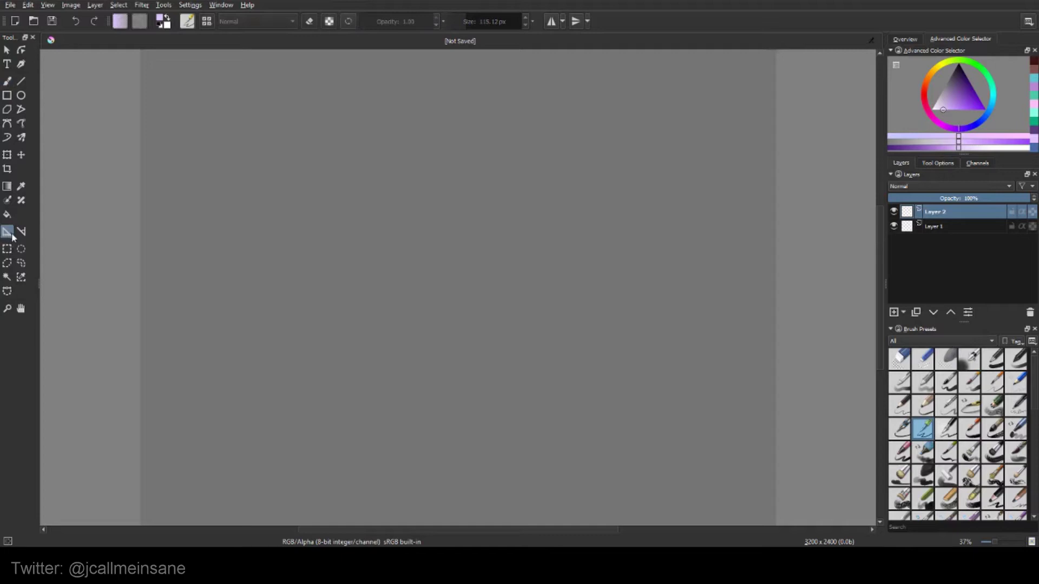
left_click(938, 163)
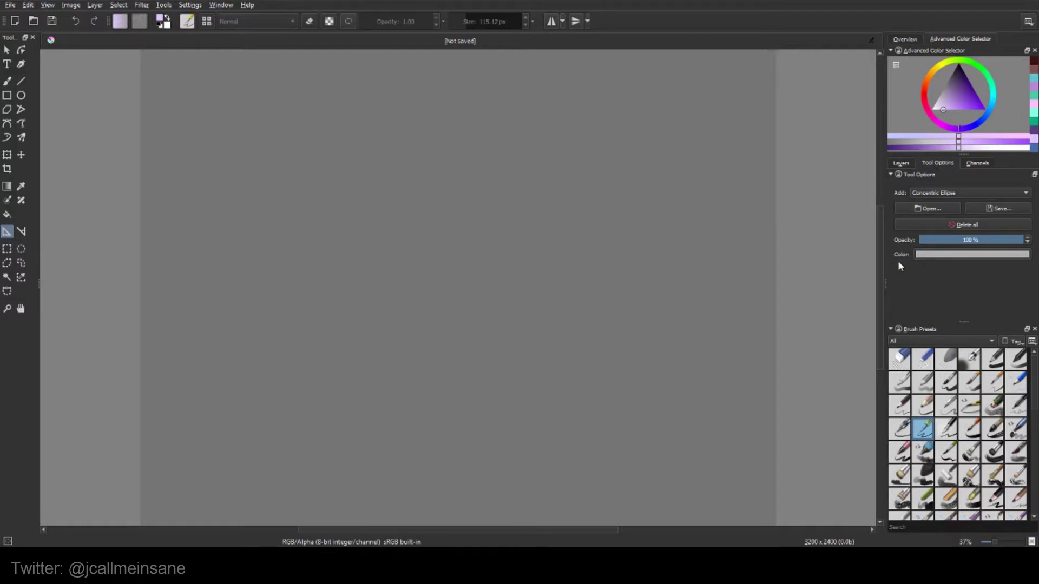
left_click(930, 196)
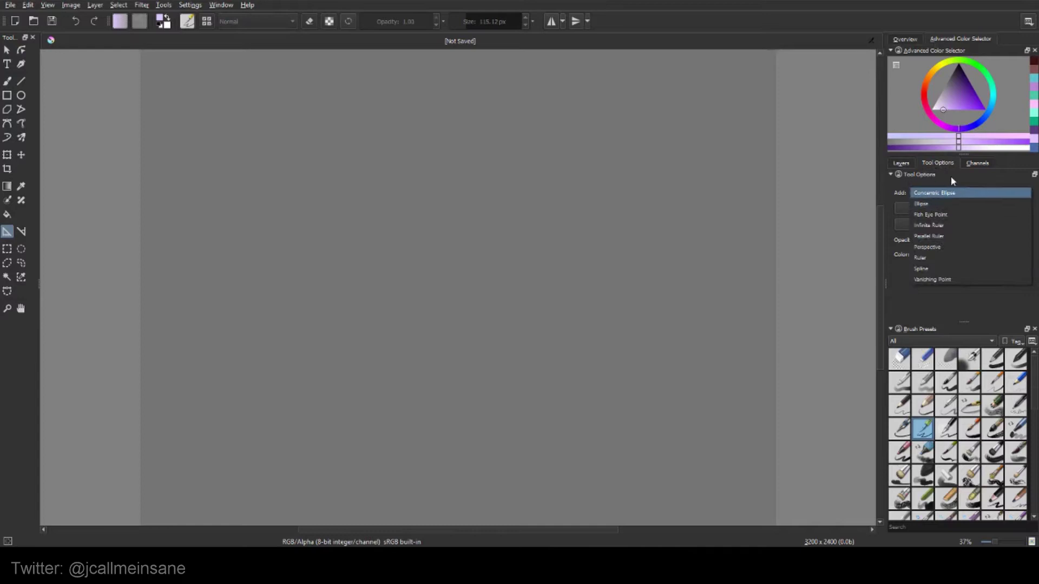
left_click(932, 181)
left_click(940, 196)
left_click(940, 192)
left_click(932, 195)
left_click(948, 192)
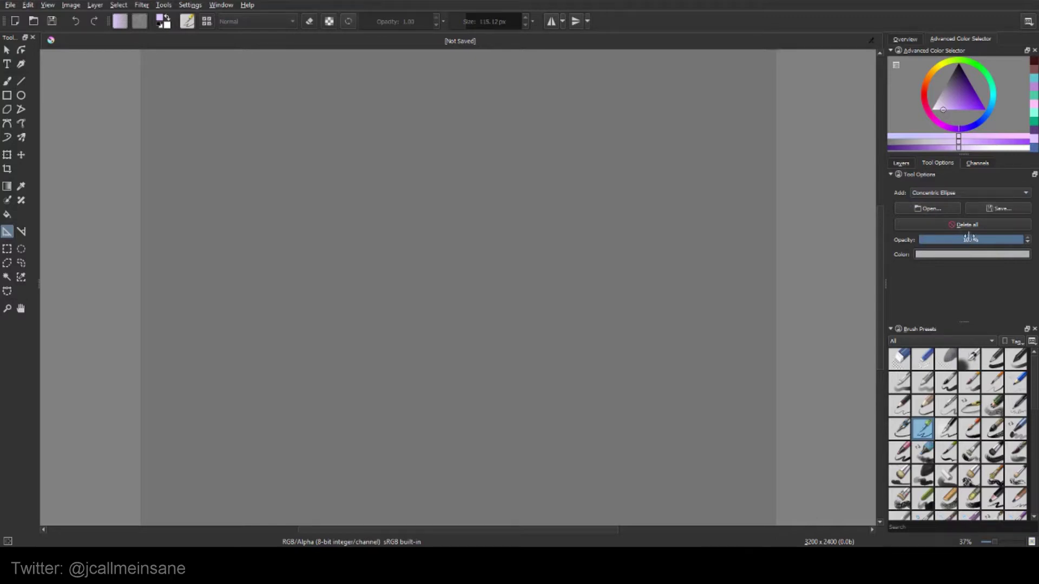
Set the assistant color to the light grey #efefef.
left_click(971, 256)
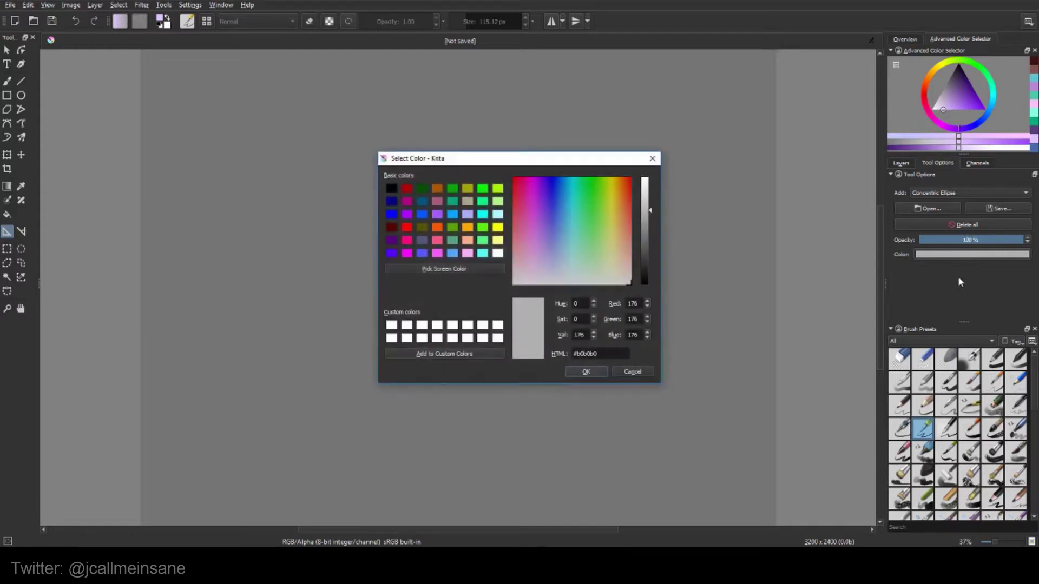
left_click_drag(645, 210, 644, 187)
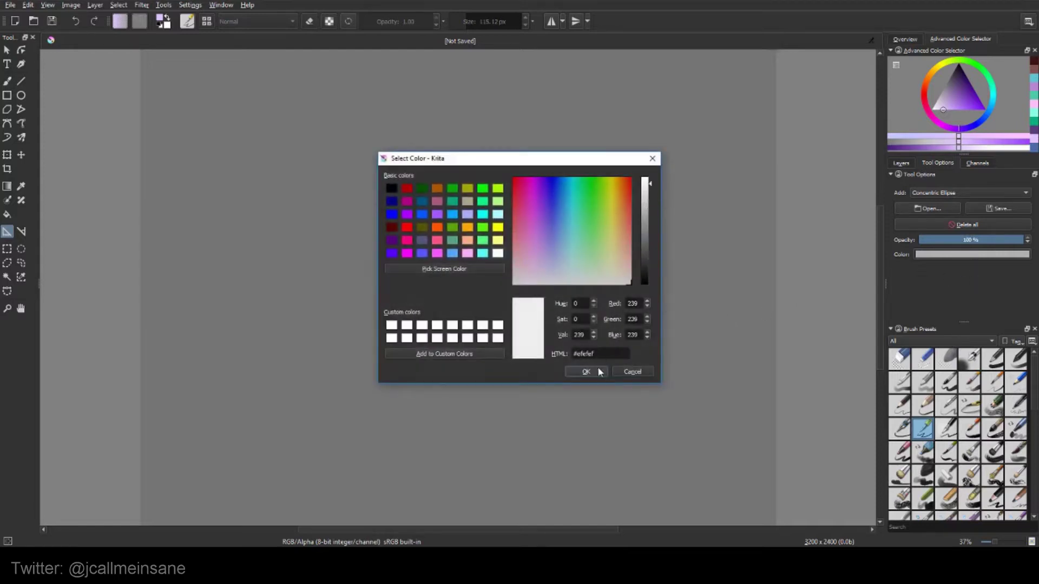
left_click(586, 372)
Add a nearly circular Concentric Ellipse assistant and move it to the middle of the canvas.
left_click(941, 194)
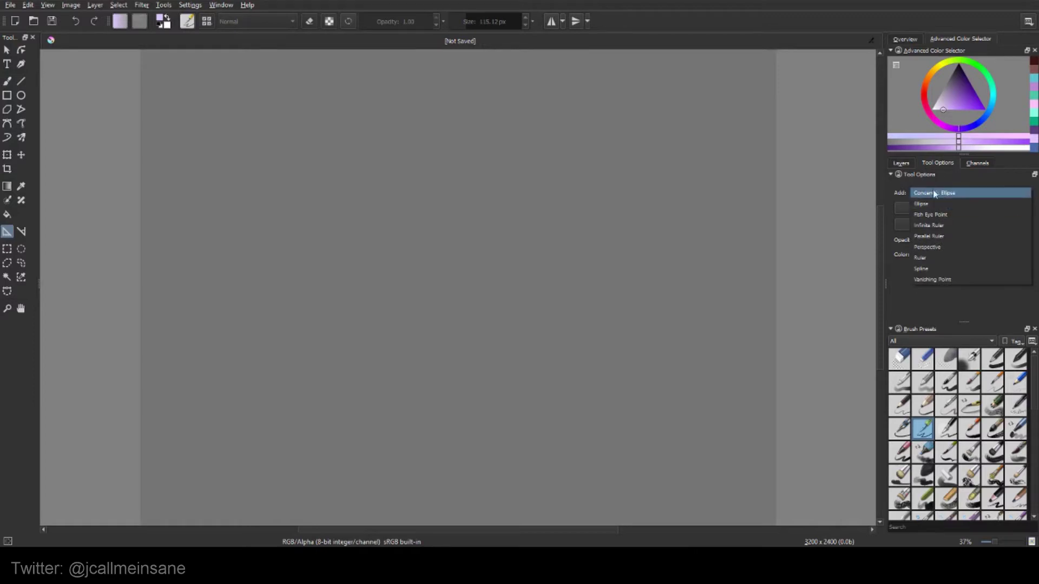
left_click(353, 199)
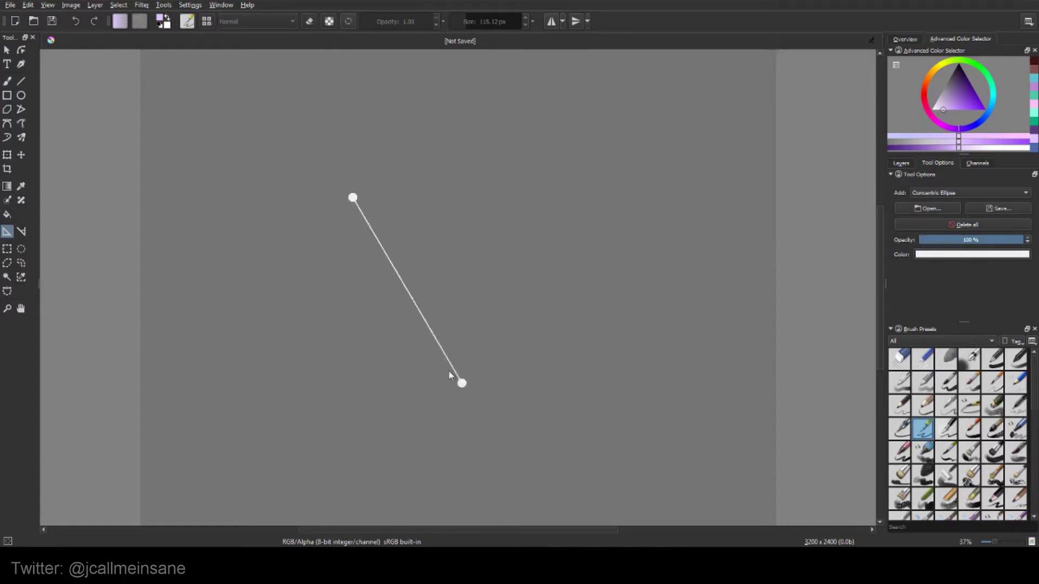
left_click(460, 338)
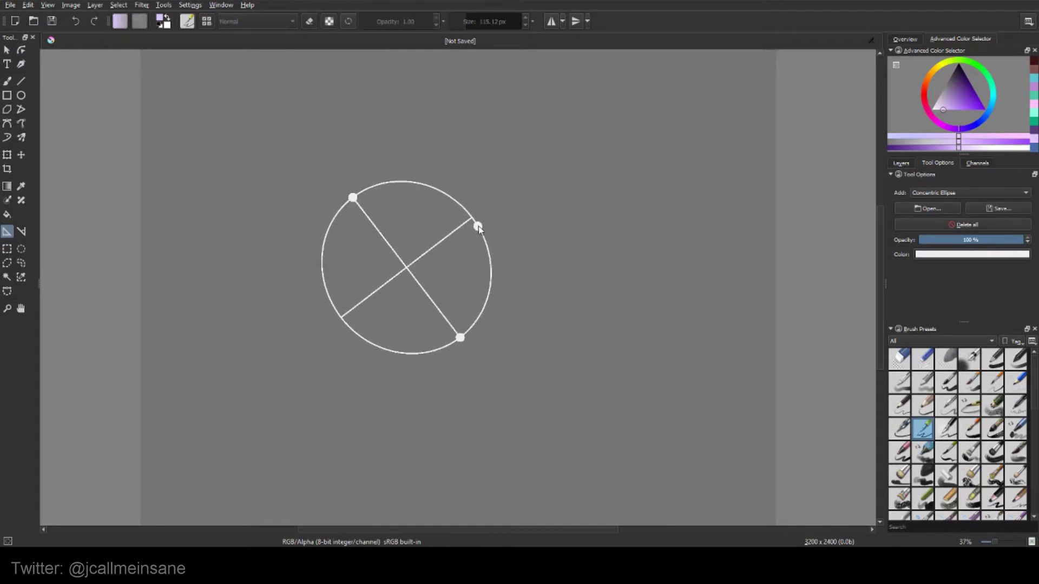
left_click(486, 226)
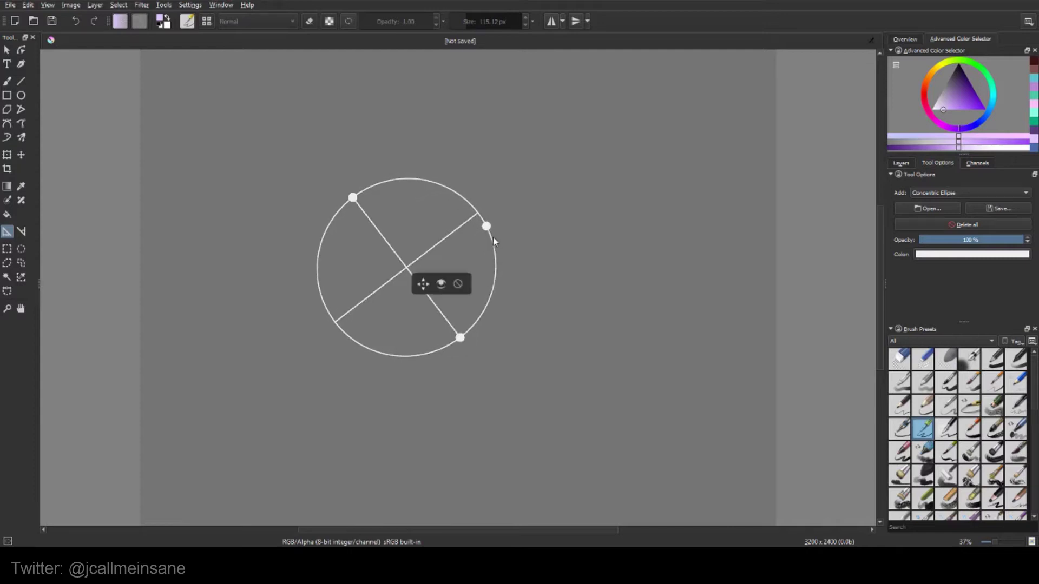
left_click_drag(424, 291, 480, 314)
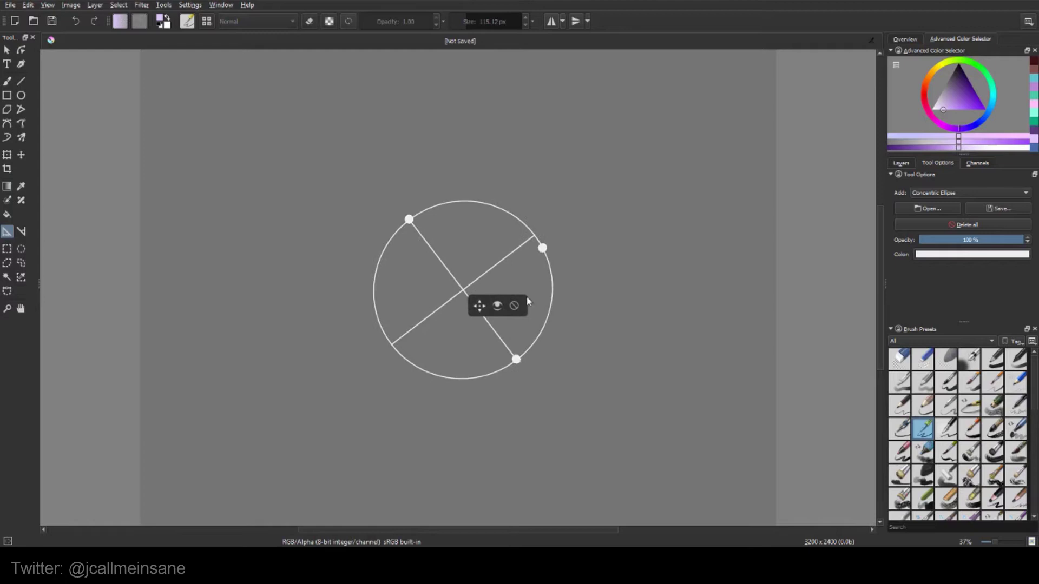
Try a freehand brush scribble inside the ellipse with the assistant's preview turned off, undo it, and restore the preview.
left_click(501, 309)
left_click(499, 309)
left_click(500, 308)
key("b")
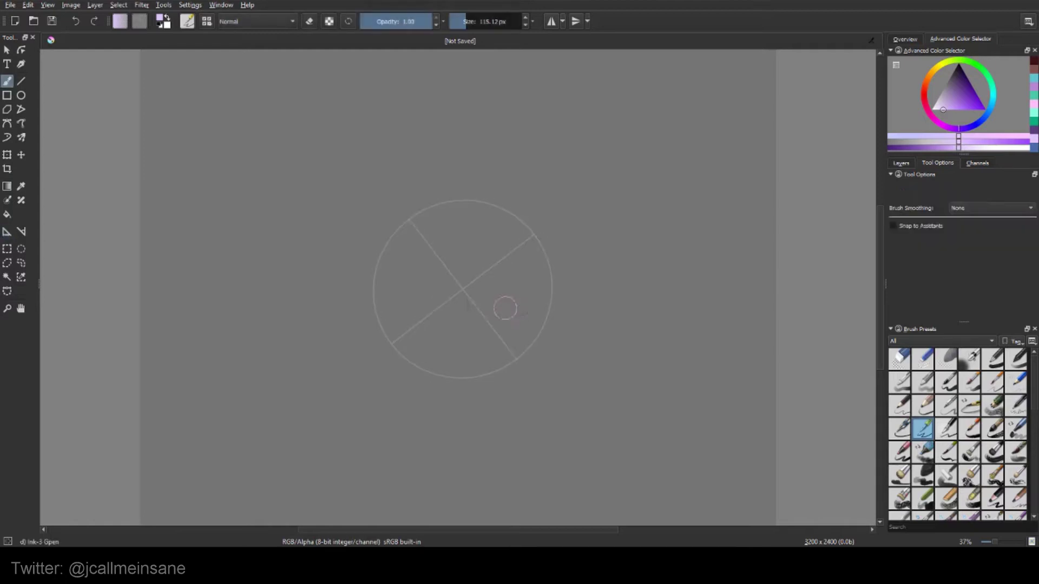
mouse_move(472, 280)
left_mouse_down()
mouse_move(419, 304)
mouse_move(446, 327)
mouse_move(433, 345)
mouse_move(481, 342)
left_mouse_up()
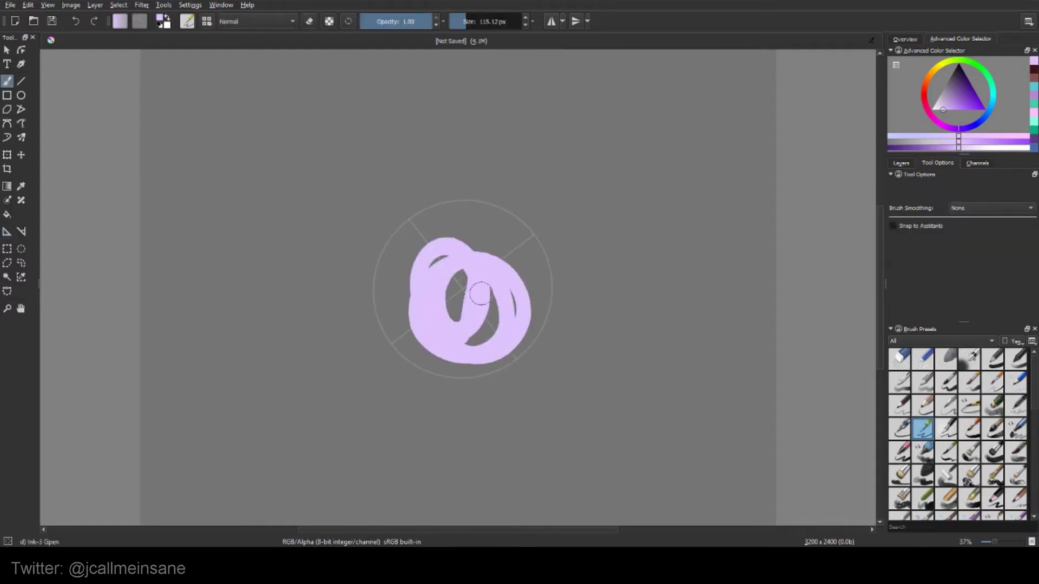
key("ctrl+z")
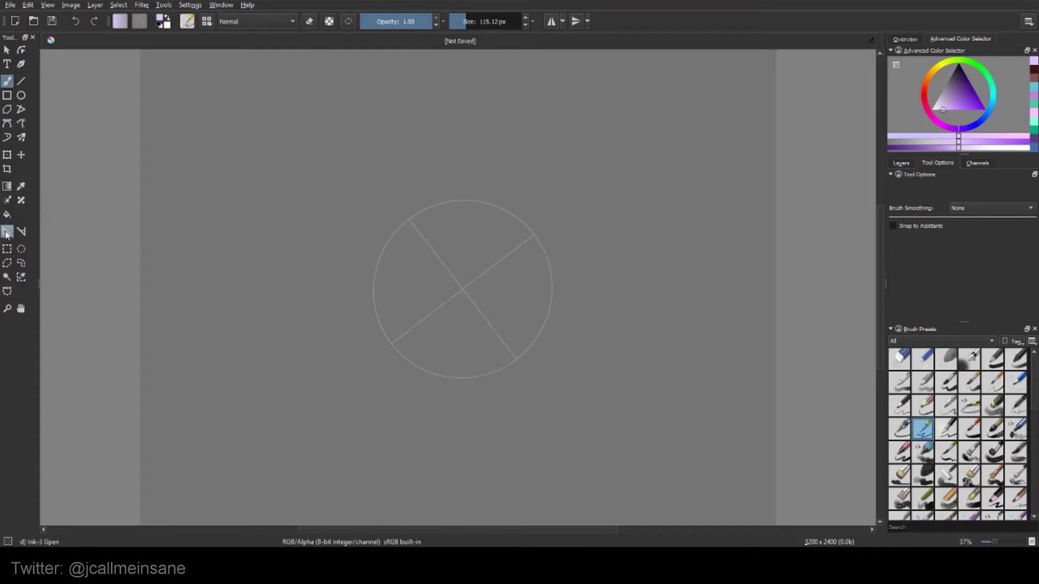
left_click(7, 232)
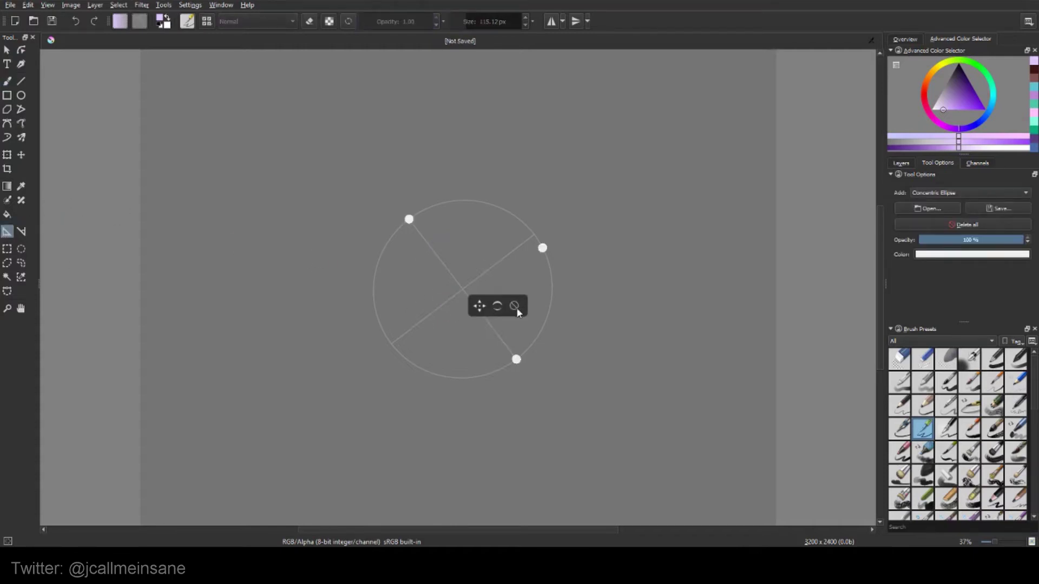
left_click(498, 307)
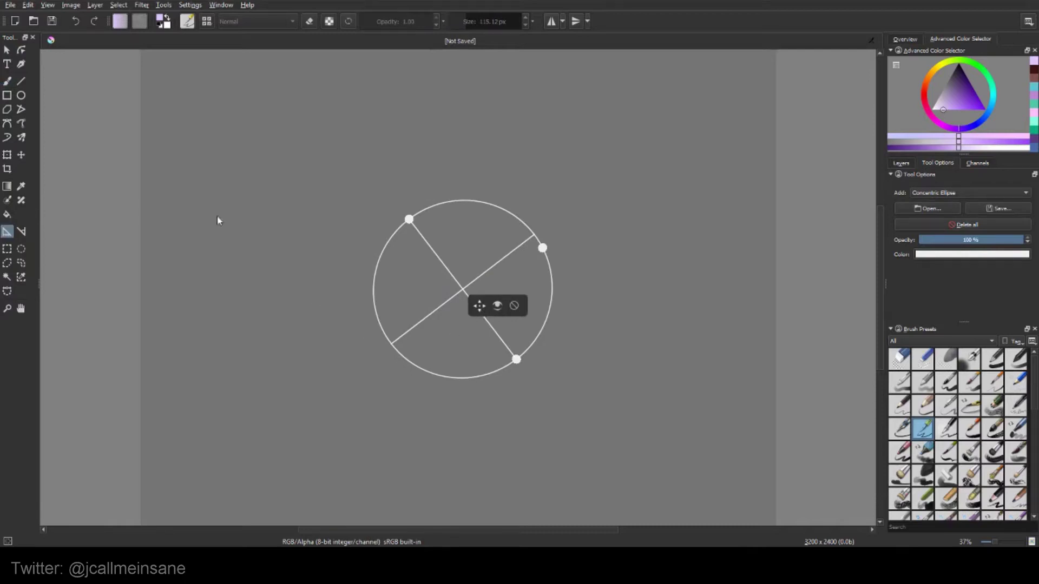
Test unsnapped freehand brush strokes over and around the ellipse assistant, undo them, and enable Snap to Assistants.
left_click(8, 82)
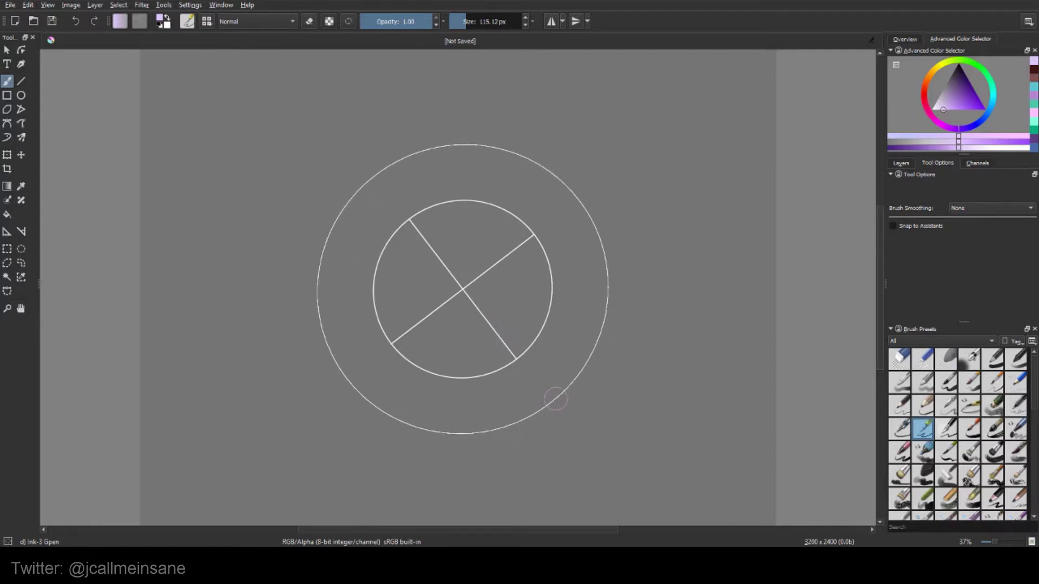
mouse_move(556, 399)
left_mouse_down()
mouse_move(617, 253)
mouse_move(601, 194)
mouse_move(606, 174)
mouse_move(632, 292)
mouse_move(566, 396)
mouse_move(447, 421)
mouse_move(390, 378)
mouse_move(349, 407)
mouse_move(338, 383)
mouse_move(431, 452)
mouse_move(529, 465)
mouse_move(560, 401)
mouse_move(631, 368)
mouse_move(607, 303)
mouse_move(529, 261)
mouse_move(493, 388)
mouse_move(492, 244)
mouse_move(525, 339)
mouse_move(500, 421)
mouse_move(447, 335)
mouse_move(512, 407)
mouse_move(462, 384)
mouse_move(483, 364)
left_mouse_up()
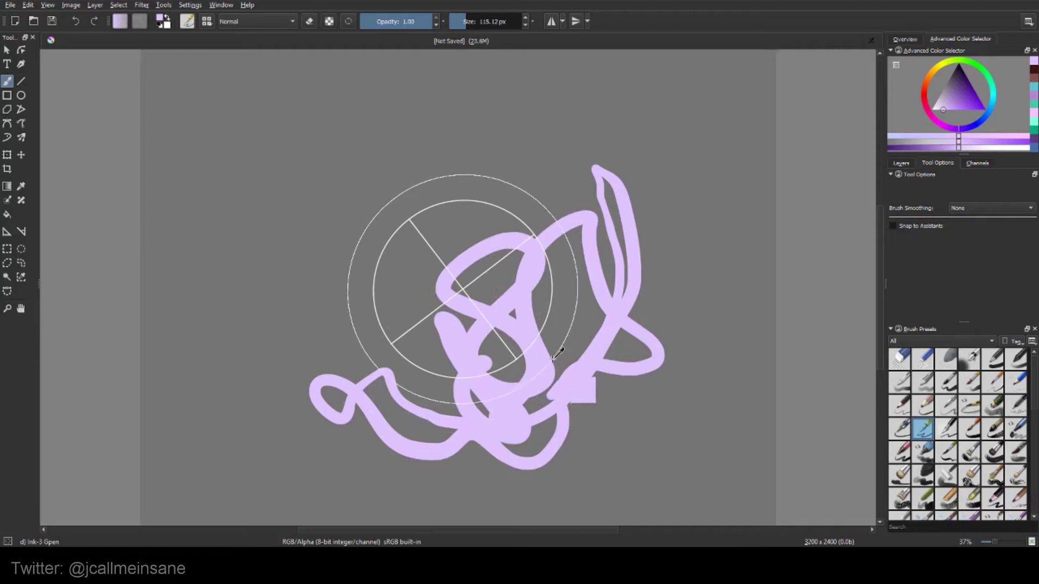
key("ctrl+z")
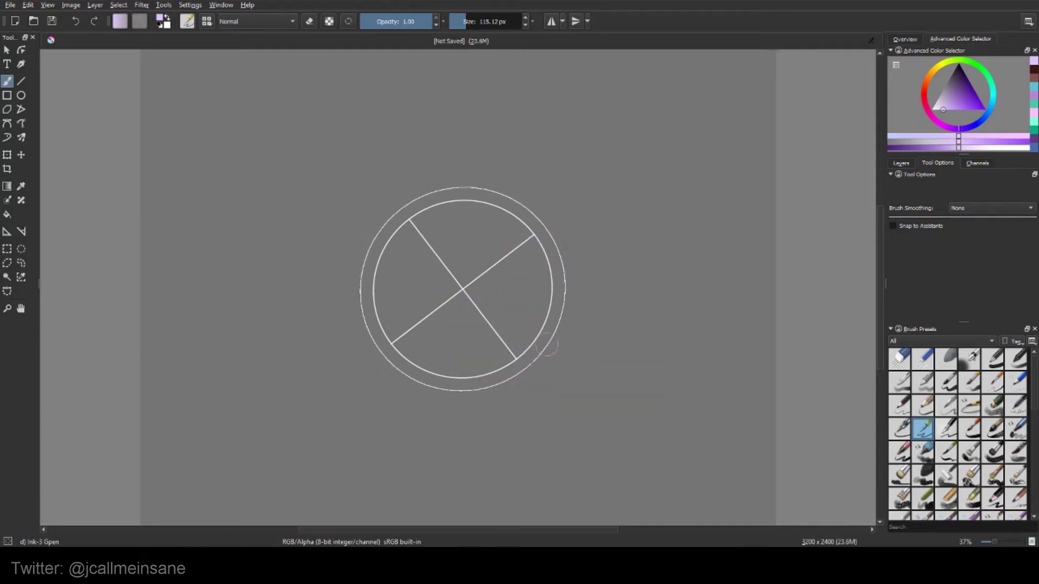
left_click(893, 225)
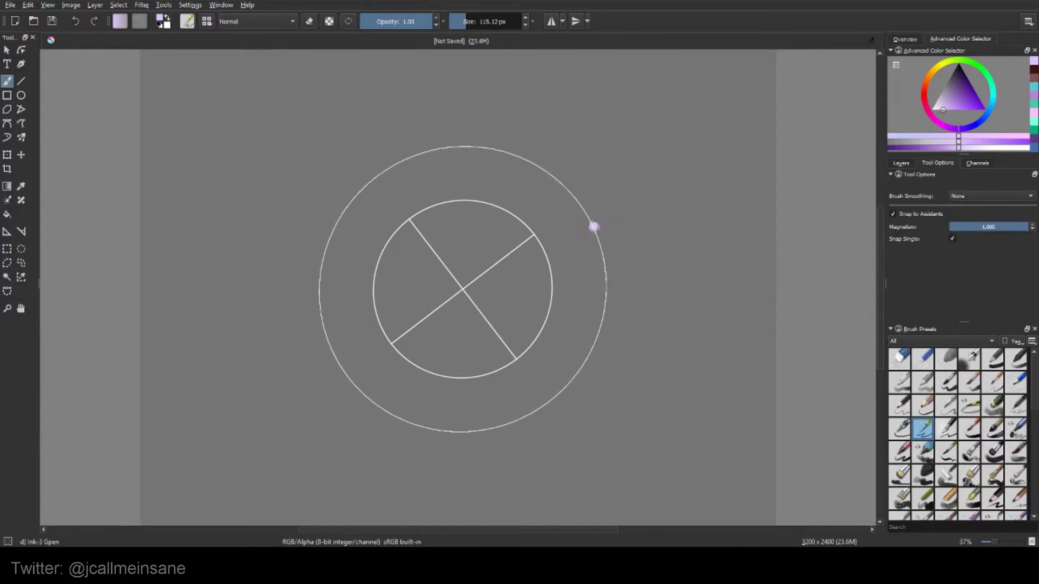
Try painting a large snapped ring outside the ellipse assistant with extra strokes across its inside, and undo them.
mouse_move(593, 227)
left_mouse_down()
mouse_move(603, 253)
mouse_move(532, 413)
mouse_move(325, 344)
mouse_move(446, 144)
mouse_move(569, 384)
left_mouse_up()
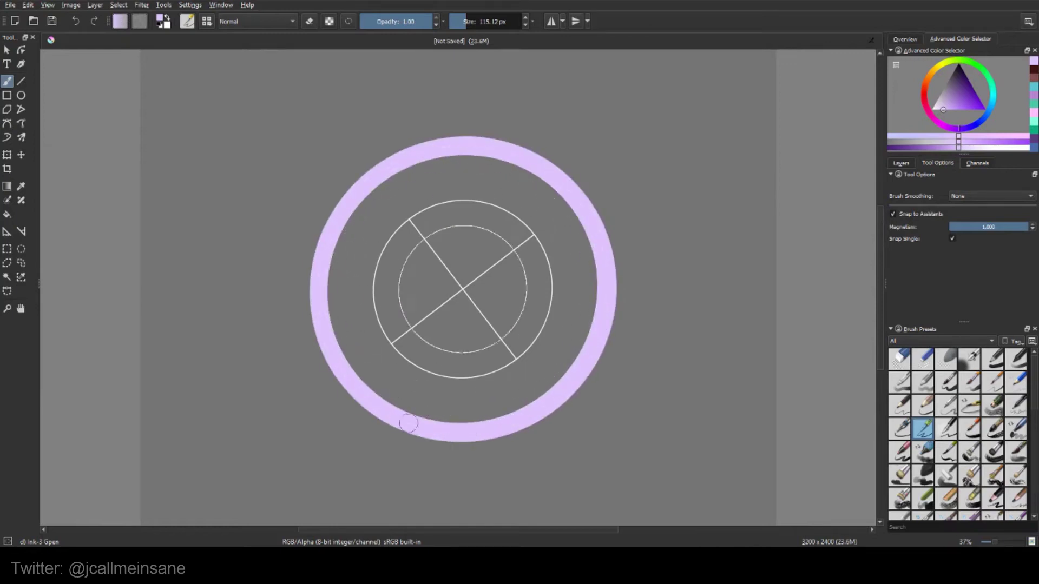
mouse_move(369, 182)
left_mouse_down()
mouse_move(504, 426)
mouse_move(603, 317)
mouse_move(604, 261)
mouse_move(389, 167)
mouse_move(348, 376)
mouse_move(394, 164)
mouse_move(517, 421)
mouse_move(488, 430)
mouse_move(562, 183)
mouse_move(450, 145)
mouse_move(485, 147)
mouse_move(493, 429)
mouse_move(601, 326)
left_mouse_up()
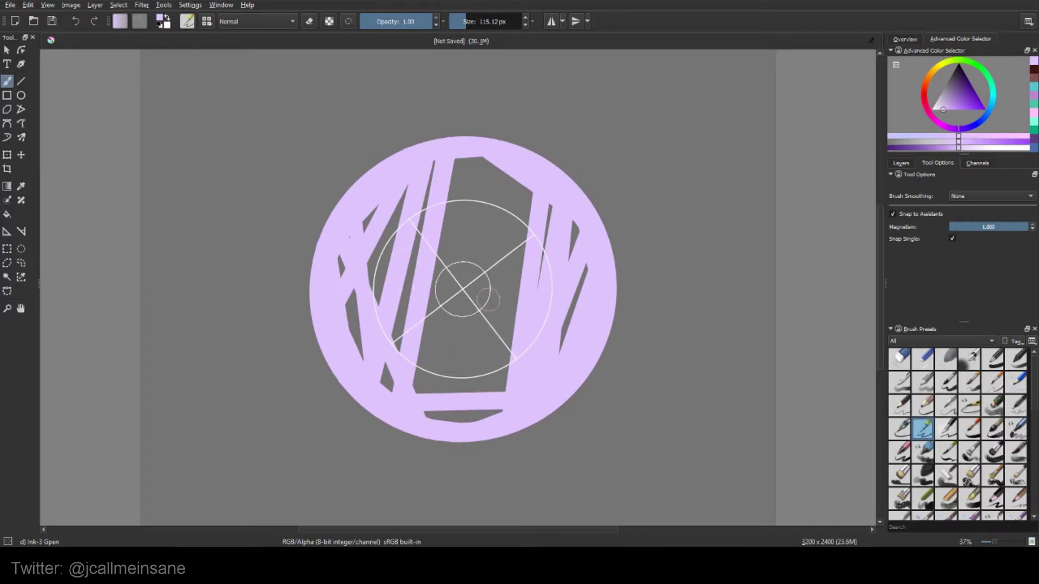
key("ctrl+z")
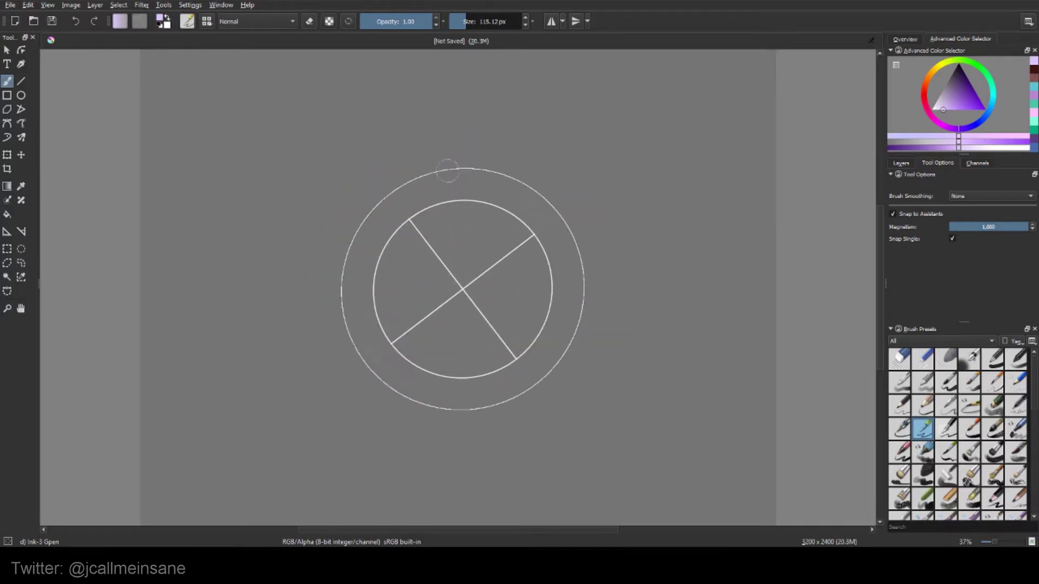
Reduce the brush size to 48.23 px and paint several light purple concentric rings snapped inside the ellipse assistant.
key("bracketleft")
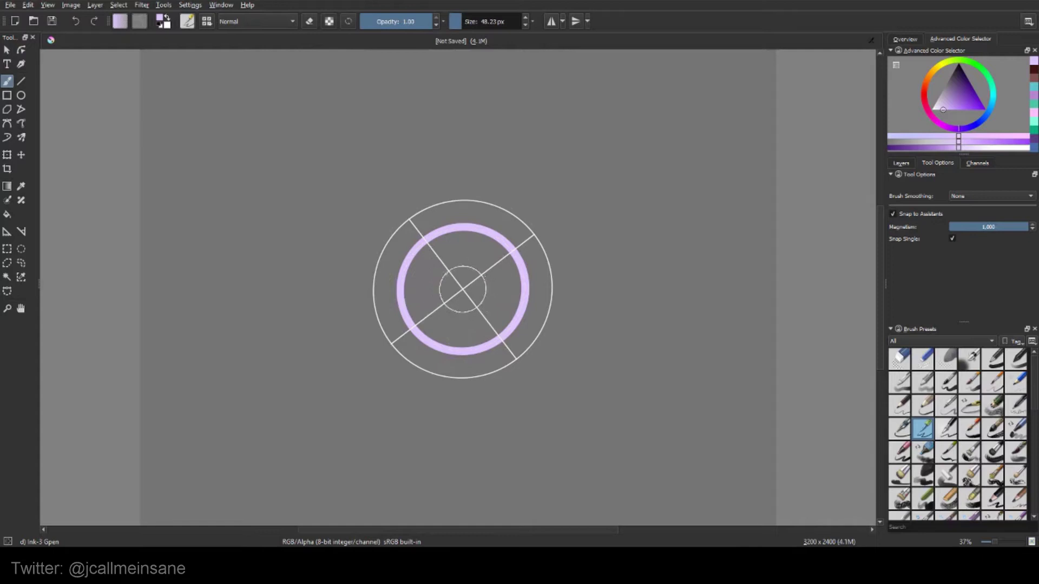
mouse_move(439, 291)
left_mouse_down()
mouse_move(455, 268)
mouse_move(481, 303)
left_mouse_up()
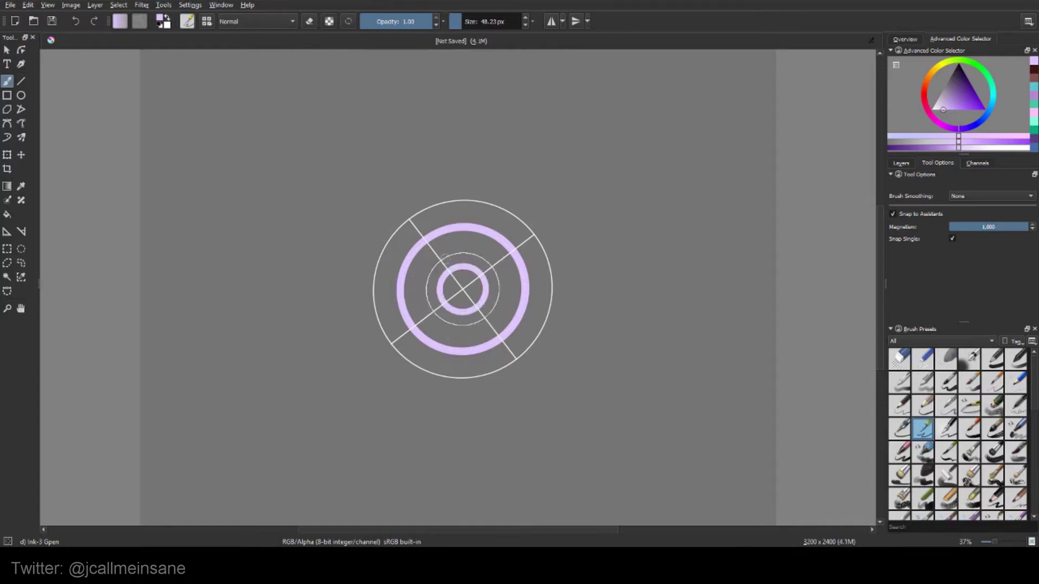
left_click_drag(433, 247, 505, 312)
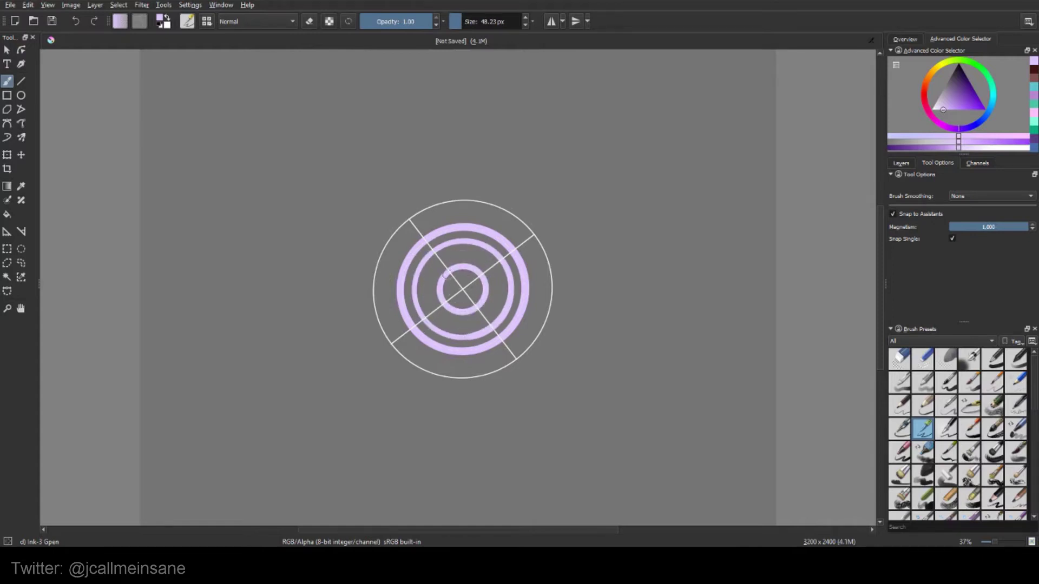
mouse_move(438, 263)
left_mouse_down()
mouse_move(441, 319)
mouse_move(498, 302)
left_mouse_up()
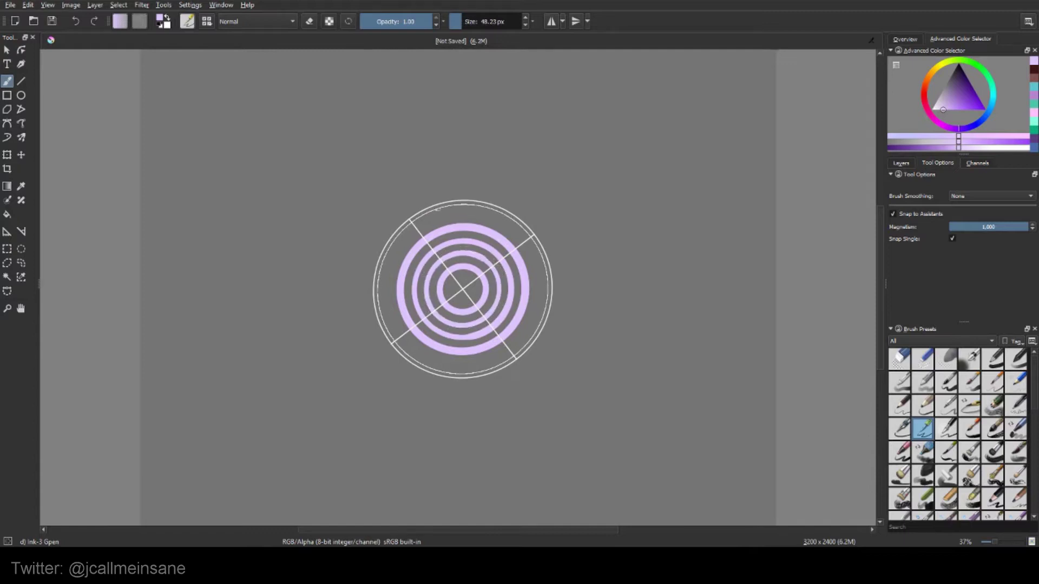
mouse_move(437, 210)
left_mouse_down()
mouse_move(473, 372)
mouse_move(493, 209)
mouse_move(451, 373)
left_mouse_up()
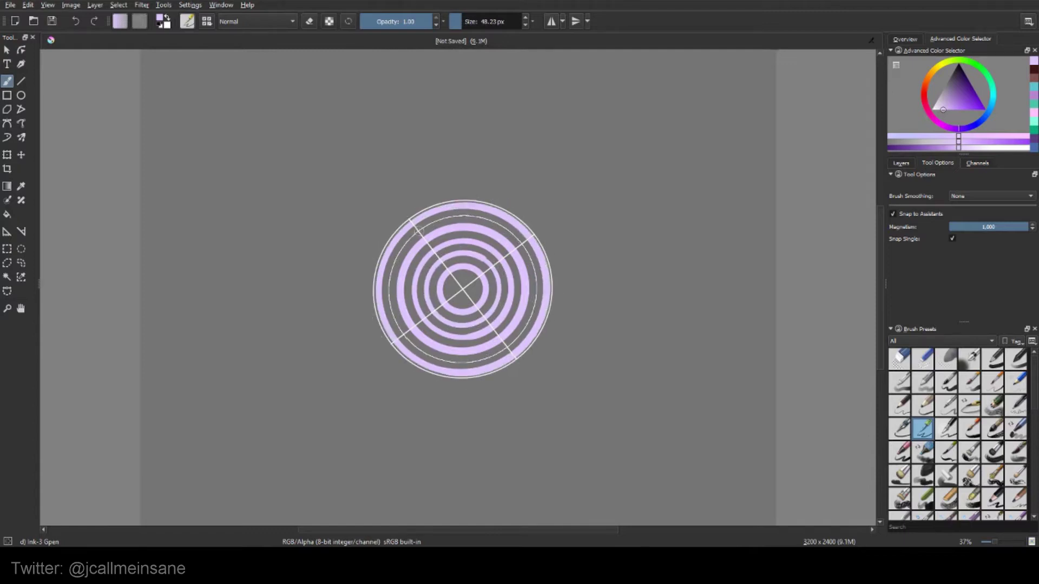
mouse_move(418, 232)
left_mouse_down()
mouse_move(531, 261)
mouse_move(391, 292)
mouse_move(428, 223)
left_mouse_up()
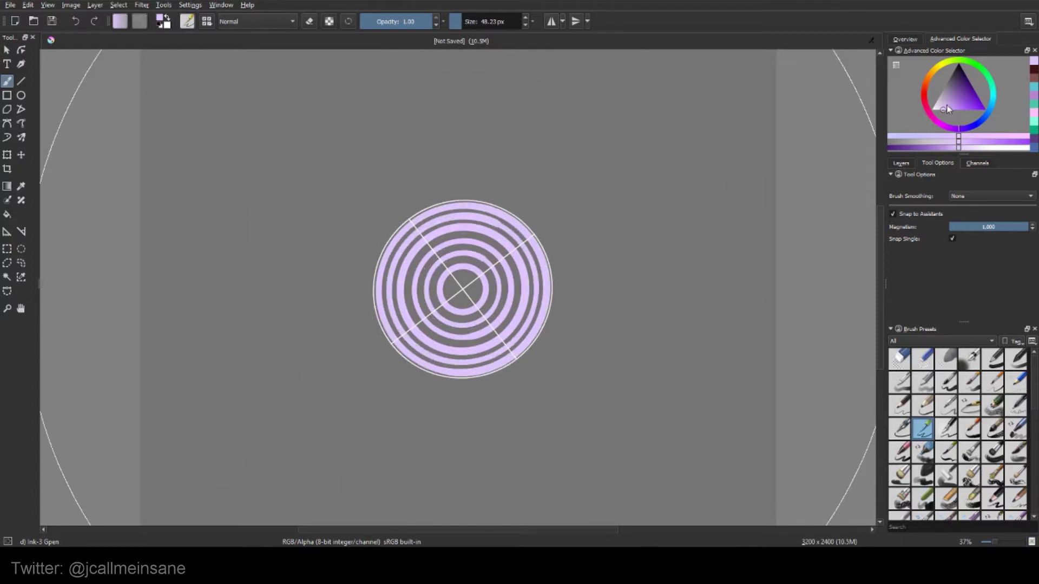
Choose a dark purple color and paint thin 14.30 px rings over the light purple ones, snapped to the assistant.
left_click_drag(947, 110, 951, 76)
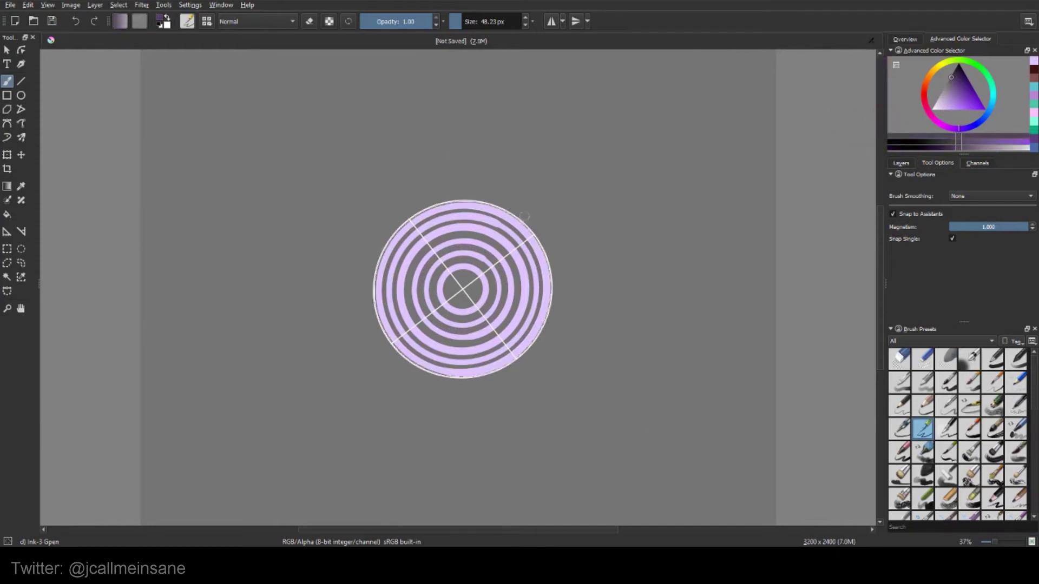
mouse_move(511, 220)
left_mouse_down()
mouse_move(541, 249)
mouse_move(522, 351)
mouse_move(382, 319)
mouse_move(501, 213)
left_mouse_up()
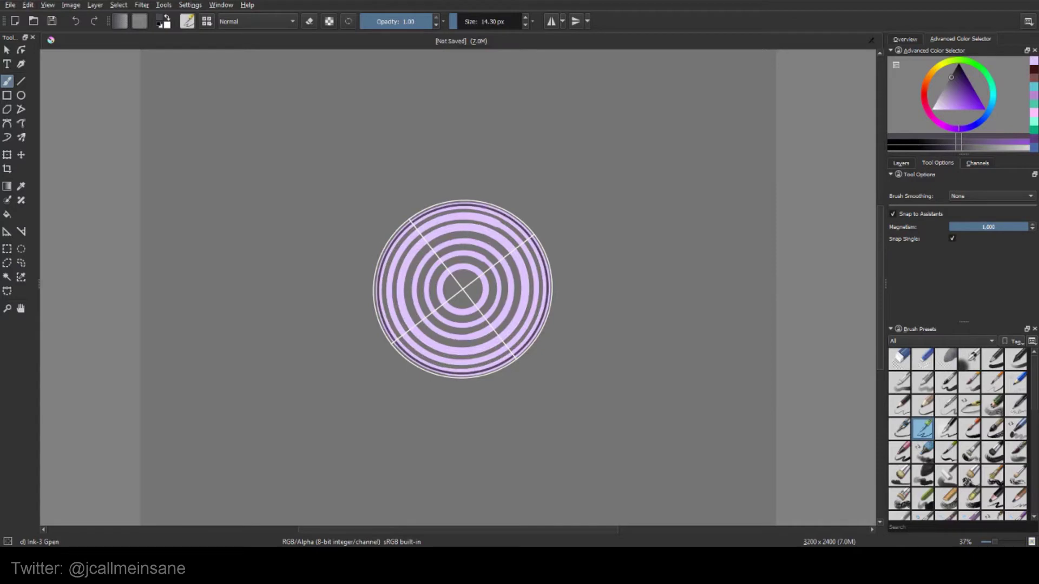
mouse_move(428, 277)
left_mouse_down()
mouse_move(495, 305)
mouse_move(428, 277)
left_mouse_up()
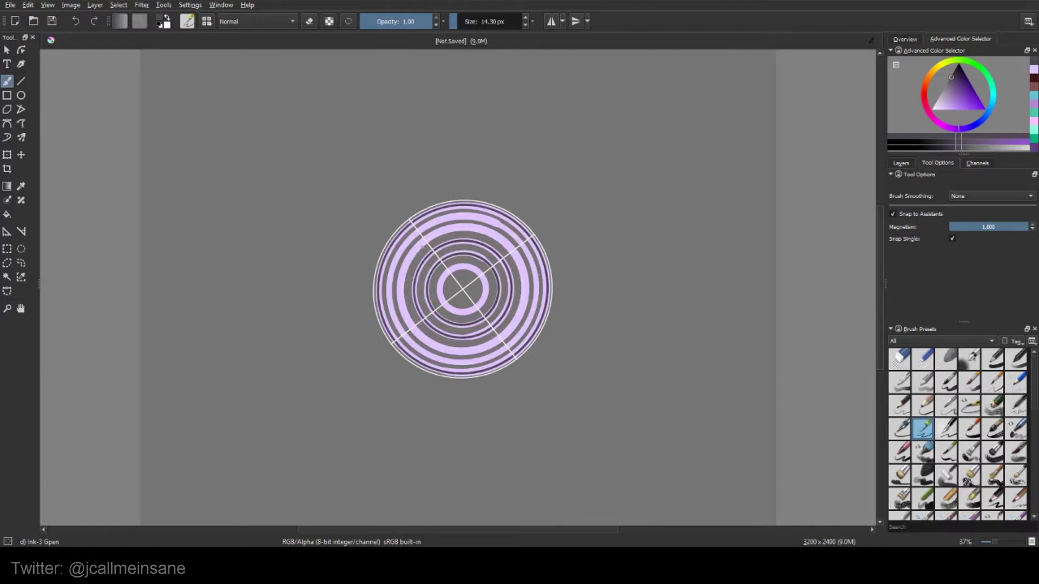
mouse_move(420, 245)
left_mouse_down()
mouse_move(517, 271)
mouse_move(433, 341)
mouse_move(417, 249)
left_mouse_up()
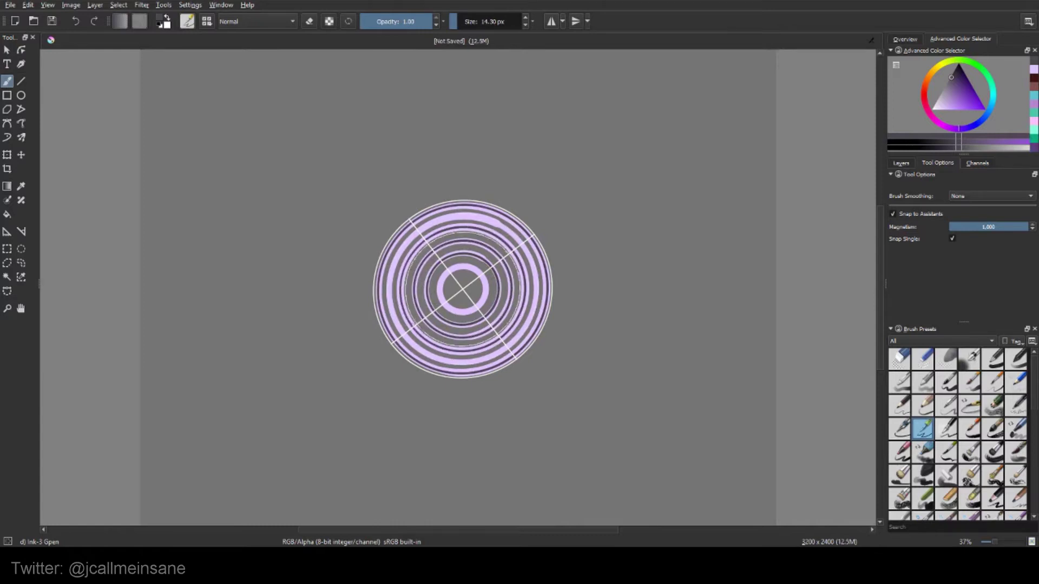
Undo the dark purple rings and every light purple ring except the first one.
key("ctrl+z")
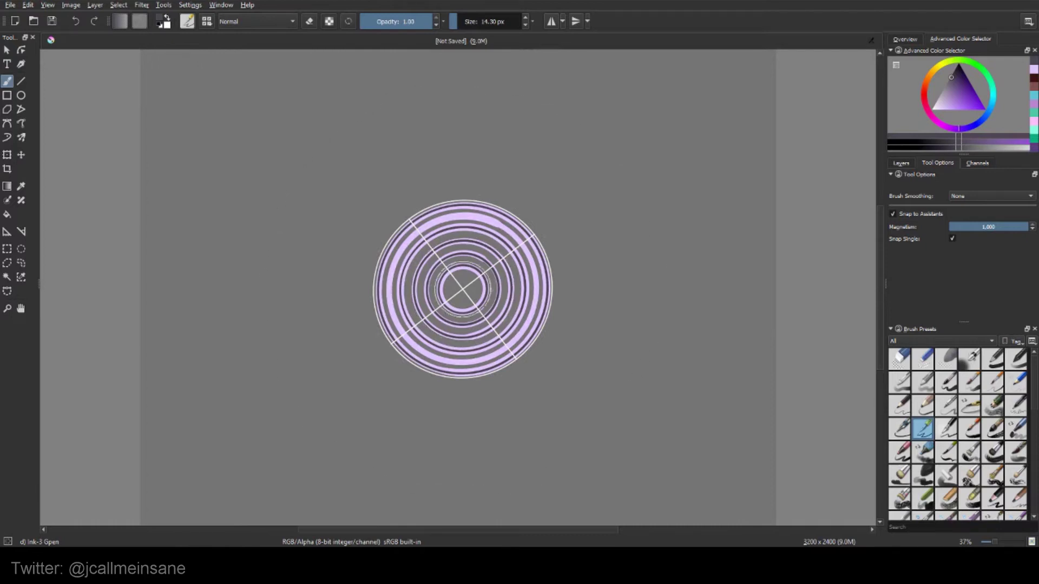
key("ctrl+z")
key("ctrl+z")
key("ctrl+z")
key("ctrl+z")
key("ctrl+z")
key("ctrl+z")
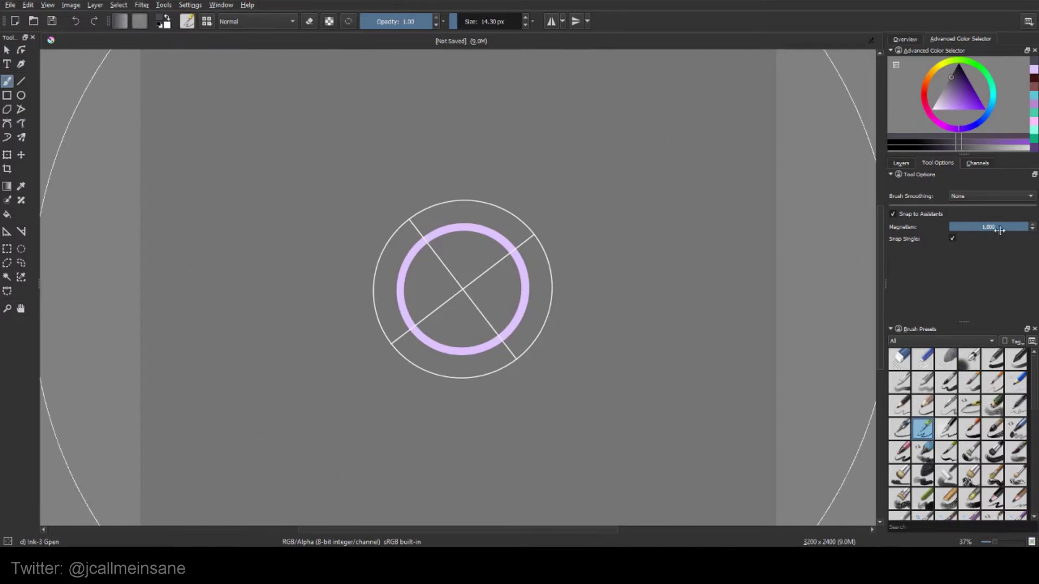
Try painting dark purple strokes around the concentric ellipse assistant with Magnetism lowered, including 967 and 671 on the slider.
left_click_drag(1011, 227, 1002, 226)
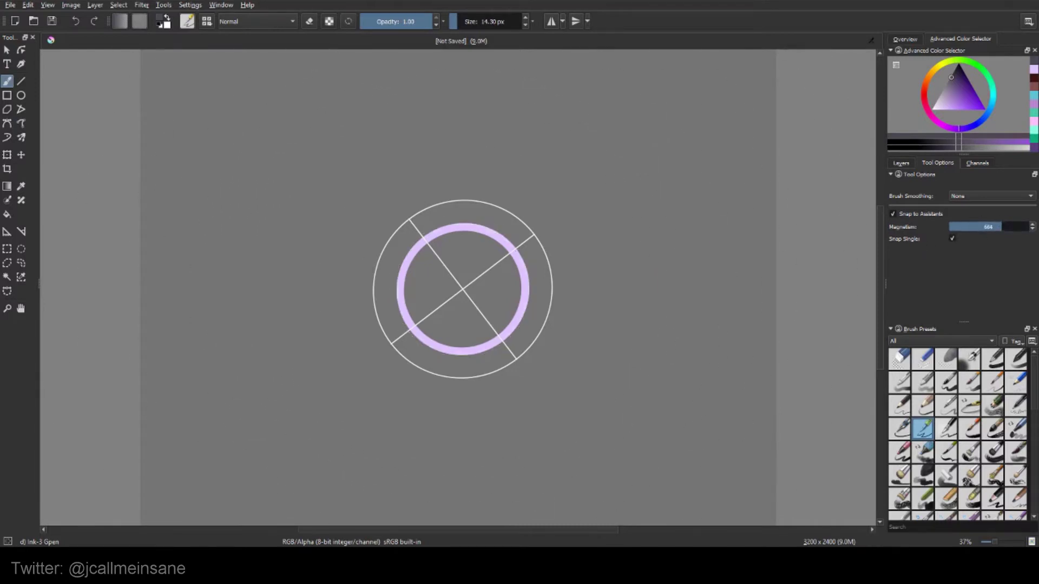
mouse_move(572, 270)
left_mouse_down()
mouse_move(496, 387)
mouse_move(370, 240)
mouse_move(529, 368)
mouse_move(441, 185)
mouse_move(338, 312)
mouse_move(380, 382)
mouse_move(579, 310)
mouse_move(383, 191)
mouse_move(513, 176)
mouse_move(591, 265)
mouse_move(542, 344)
mouse_move(374, 308)
mouse_move(394, 383)
mouse_move(364, 281)
mouse_move(466, 189)
mouse_move(472, 203)
mouse_move(461, 177)
mouse_move(464, 381)
mouse_move(470, 176)
mouse_move(567, 225)
mouse_move(564, 276)
mouse_move(579, 308)
mouse_move(535, 389)
mouse_move(475, 415)
mouse_move(371, 323)
mouse_move(370, 388)
mouse_move(357, 294)
mouse_move(364, 244)
mouse_move(483, 195)
mouse_move(560, 301)
mouse_move(566, 233)
mouse_move(582, 205)
mouse_move(574, 173)
mouse_move(603, 195)
mouse_move(572, 145)
mouse_move(578, 210)
left_mouse_up()
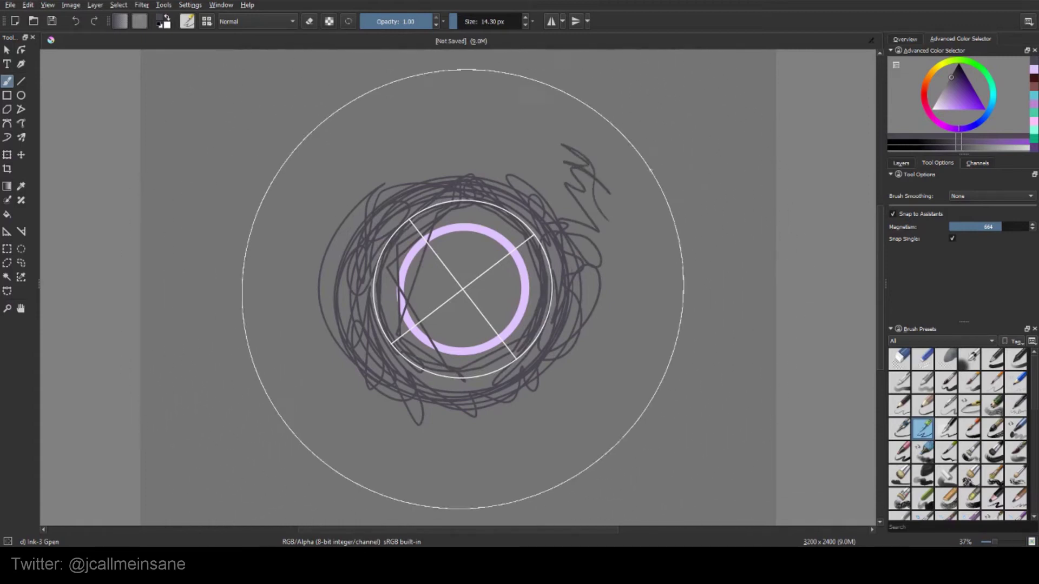
key("ctrl+z")
left_click(1022, 228)
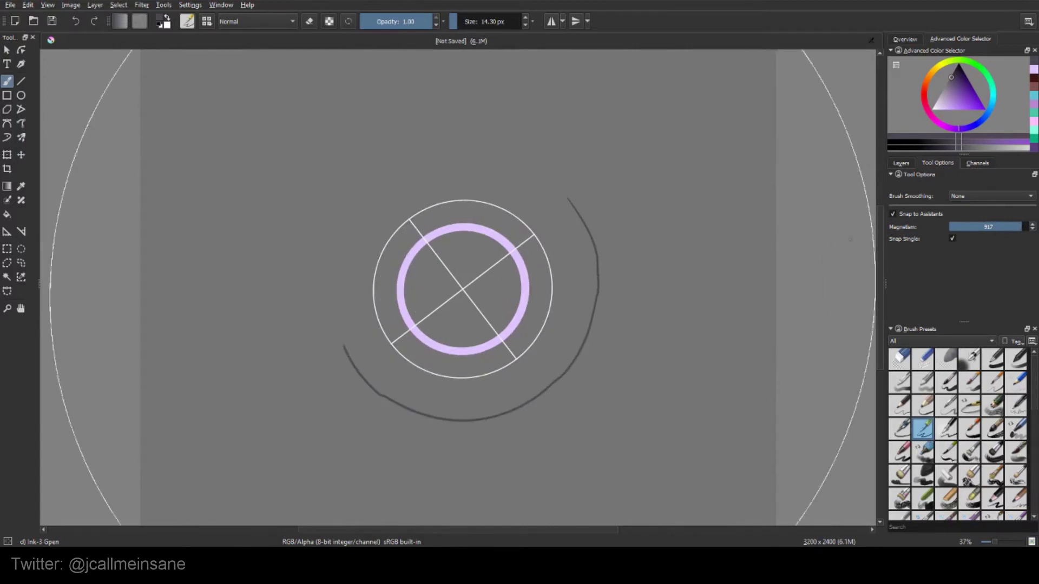
key("ctrl+z")
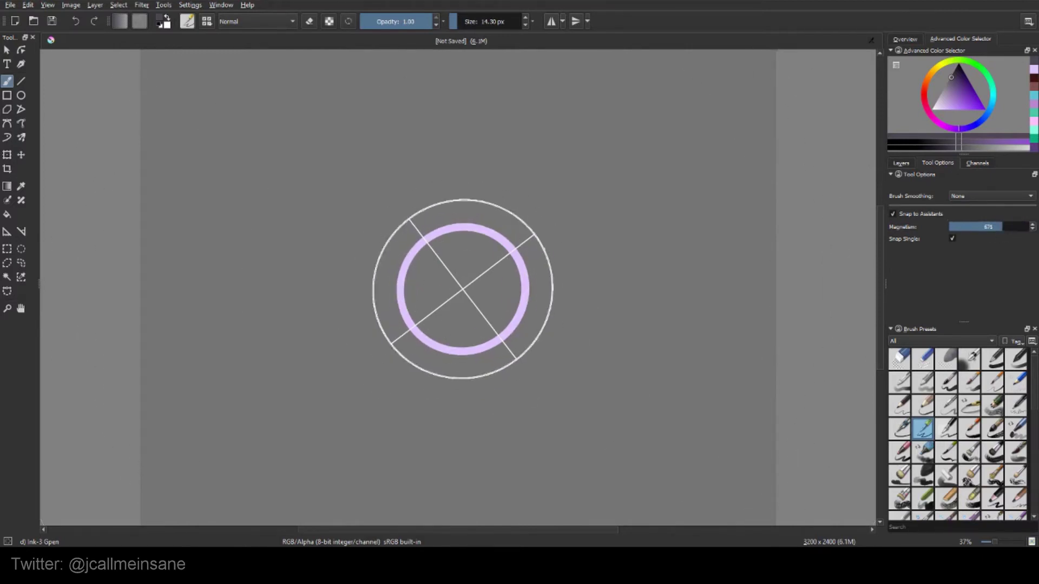
mouse_move(560, 253)
left_mouse_down()
mouse_move(566, 286)
mouse_move(551, 343)
mouse_move(515, 375)
mouse_move(453, 385)
mouse_move(379, 355)
mouse_move(355, 284)
mouse_move(390, 221)
mouse_move(450, 192)
mouse_move(511, 201)
mouse_move(561, 248)
mouse_move(561, 311)
mouse_move(502, 379)
mouse_move(428, 386)
mouse_move(367, 322)
mouse_move(394, 217)
mouse_move(475, 192)
mouse_move(548, 230)
mouse_move(557, 329)
mouse_move(481, 388)
mouse_move(385, 355)
mouse_move(361, 265)
mouse_move(427, 190)
mouse_move(531, 206)
mouse_move(568, 307)
left_mouse_up()
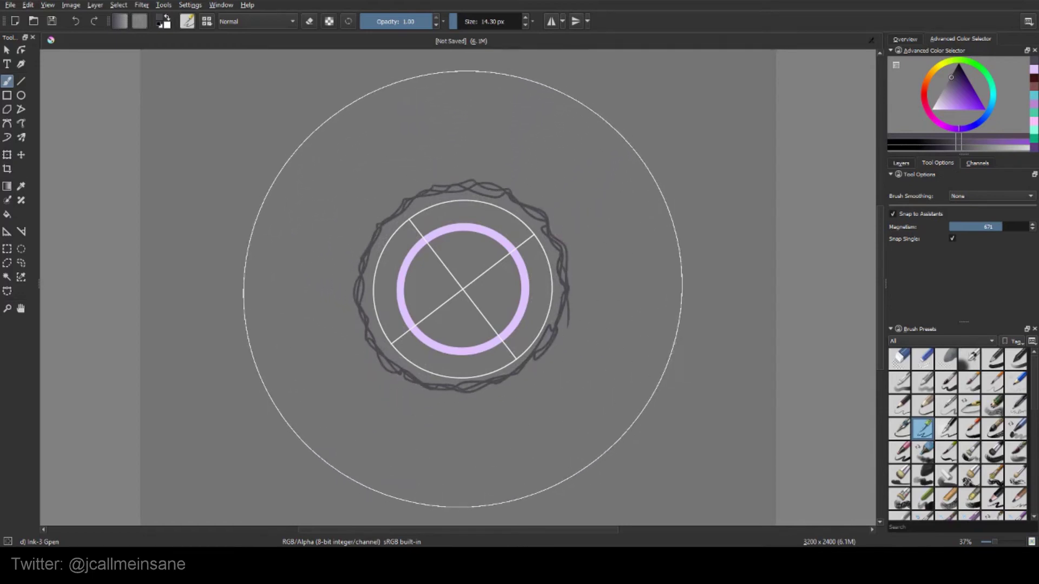
Undo the test strokes and the remaining light purple ring, and set Magnetism to 1.000.
key("ctrl+z")
key("ctrl+z")
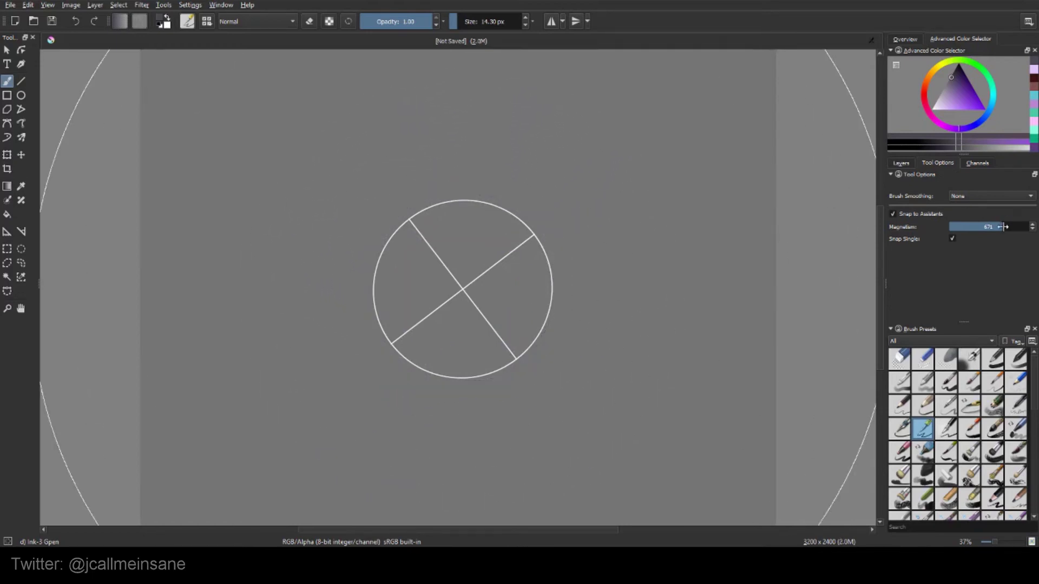
left_click_drag(1029, 235, 1036, 234)
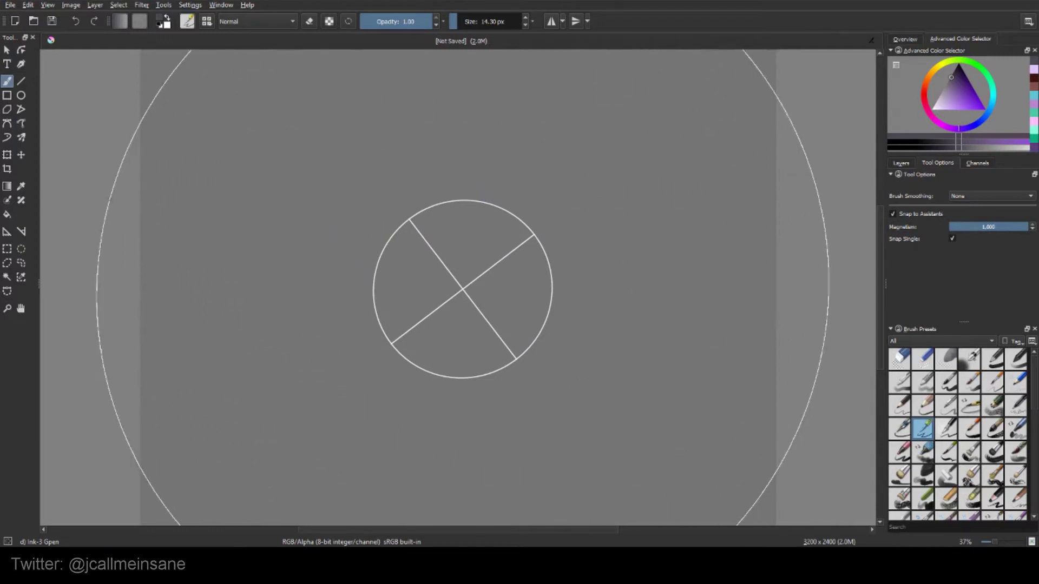
Delete all existing assistants and place an Ellipse assistant, slightly taller than wide, on the empty canvas.
left_click(9, 237)
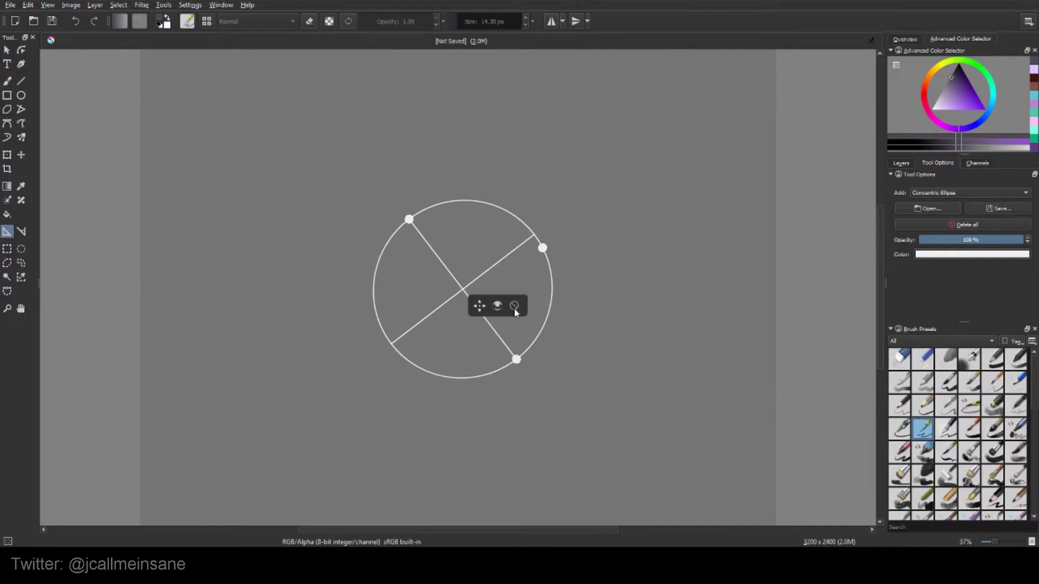
left_click(935, 225)
left_click(953, 193)
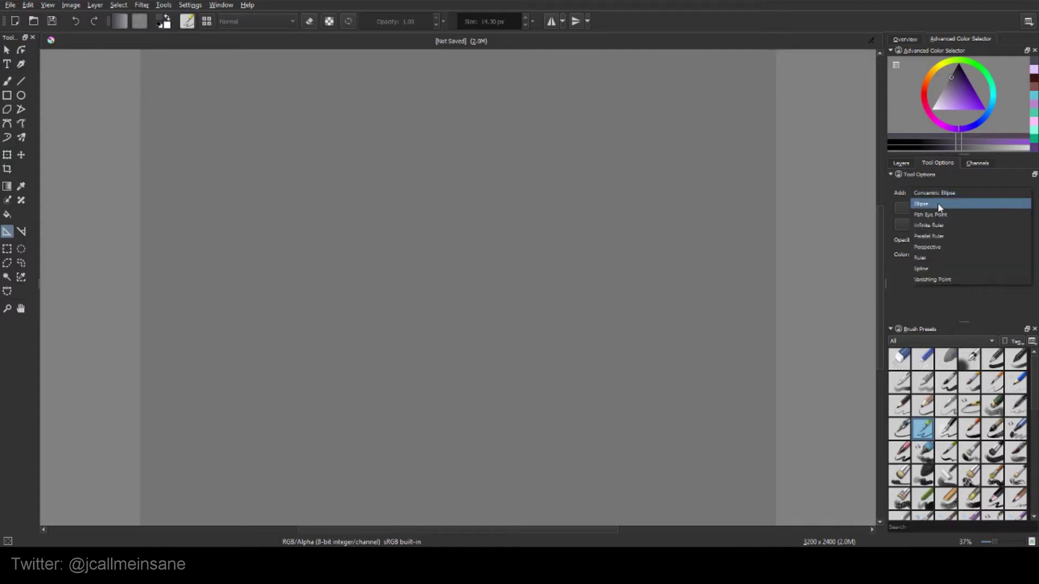
left_click(938, 204)
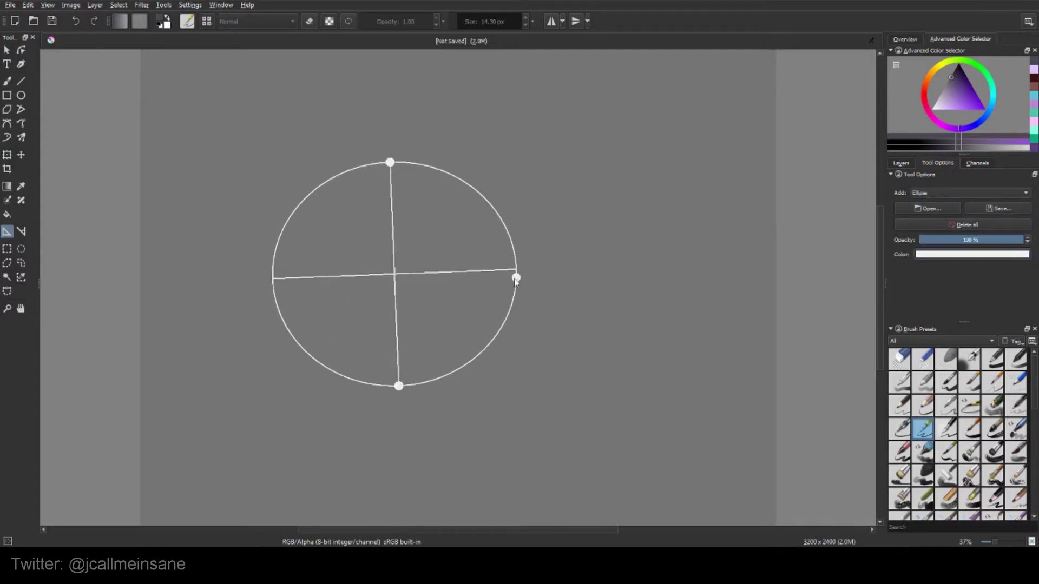
left_click(487, 293)
Paint a thick dark purple ring with a 153.14 px brush snapped to the Ellipse assistant's outline.
key("b")
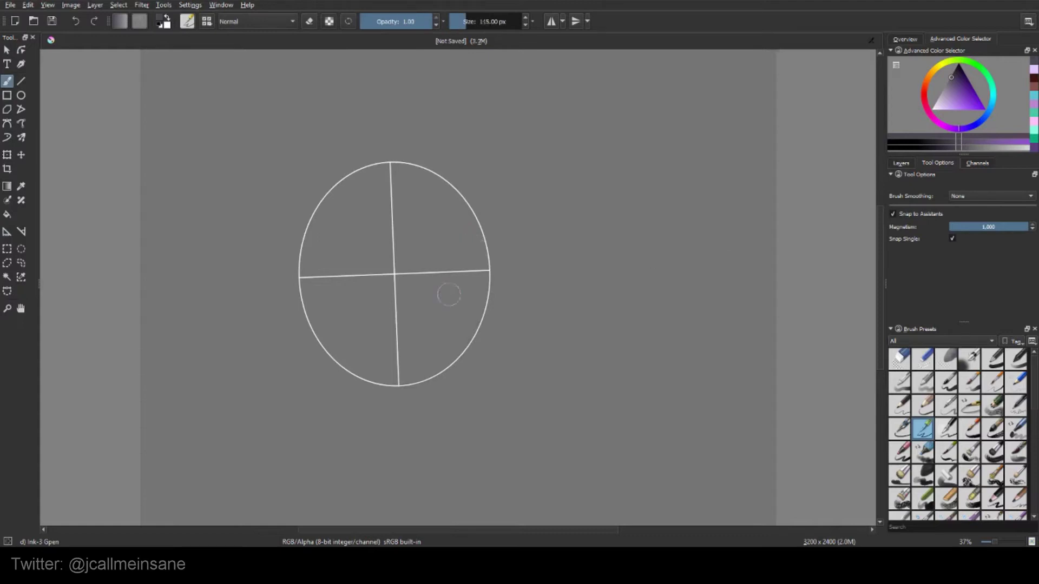
mouse_move(475, 335)
left_mouse_down()
mouse_move(384, 385)
mouse_move(300, 249)
mouse_move(430, 169)
mouse_move(469, 345)
left_mouse_up()
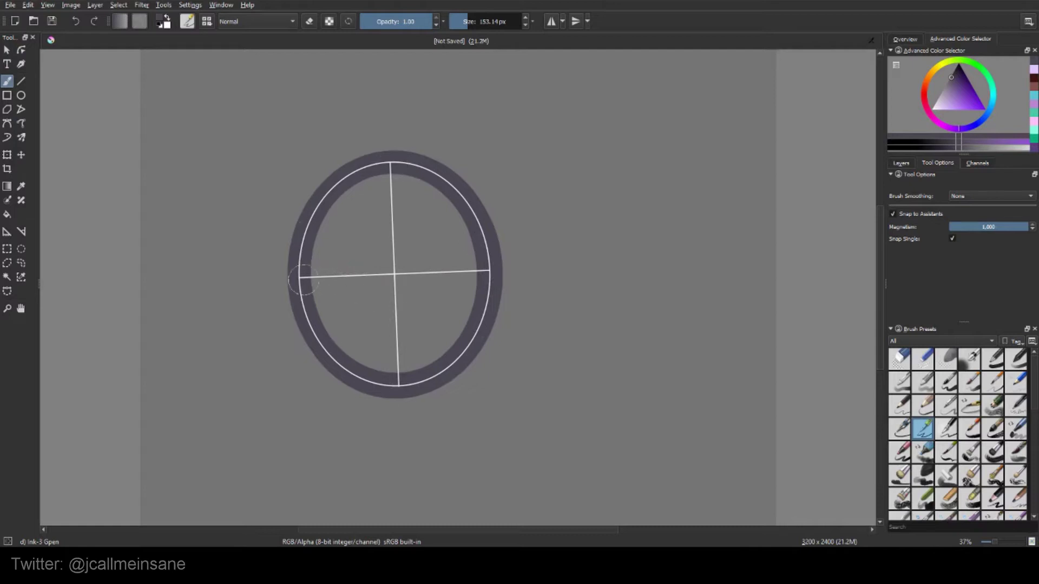
Try painting strokes across the inside of the Ellipse assistant with the brush snapped to it, and undo them.
mouse_move(310, 324)
left_mouse_down()
mouse_move(489, 259)
mouse_move(299, 267)
left_mouse_up()
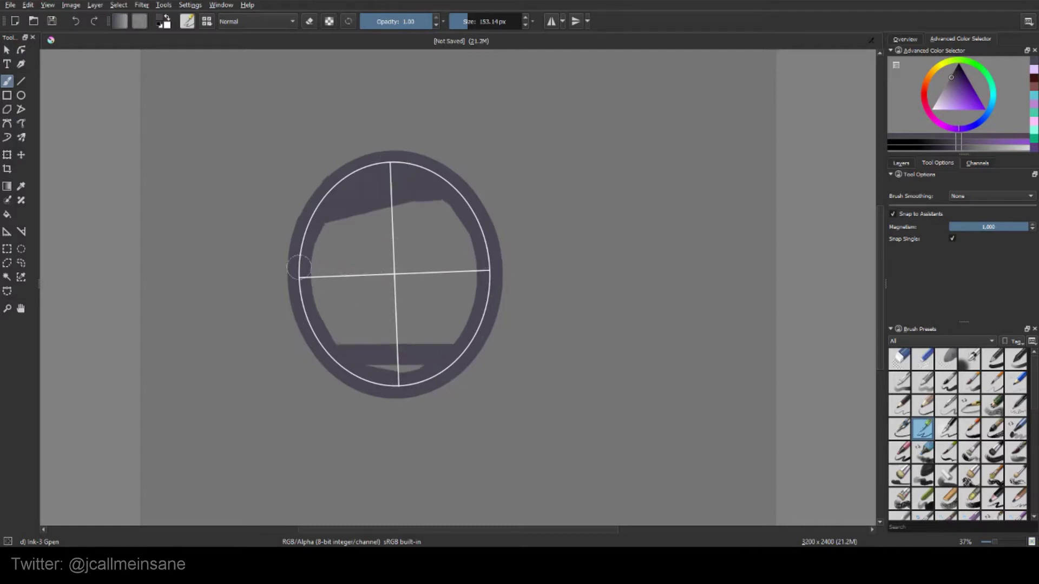
left_click_drag(489, 281, 489, 269)
left_click_drag(300, 286, 489, 283)
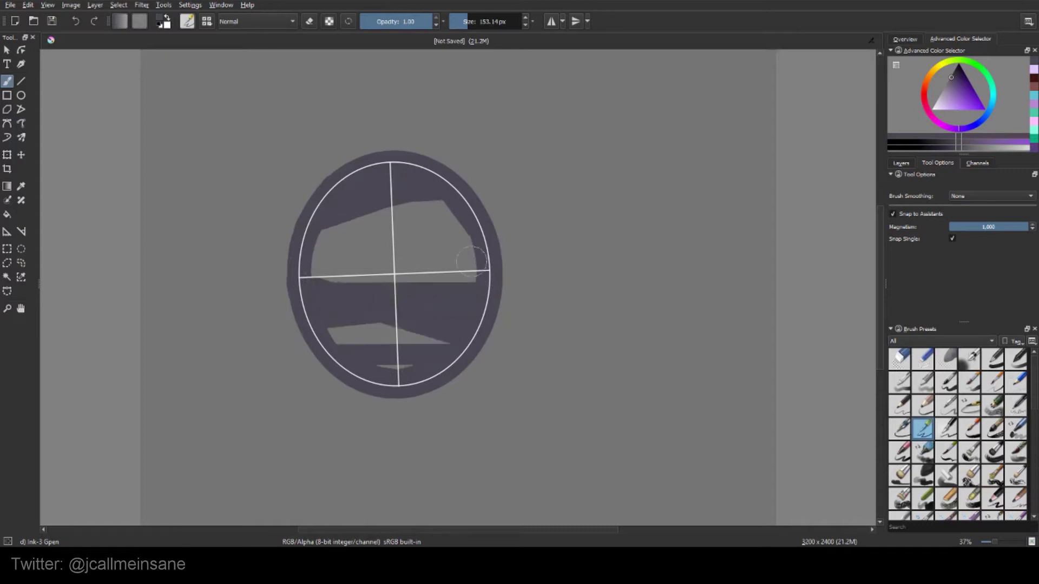
key("ctrl+z")
key("ctrl+z")
key("ctrl+z")
mouse_move(303, 265)
left_mouse_down()
mouse_move(475, 206)
mouse_move(299, 282)
mouse_move(489, 292)
left_mouse_up()
key("ctrl+z")
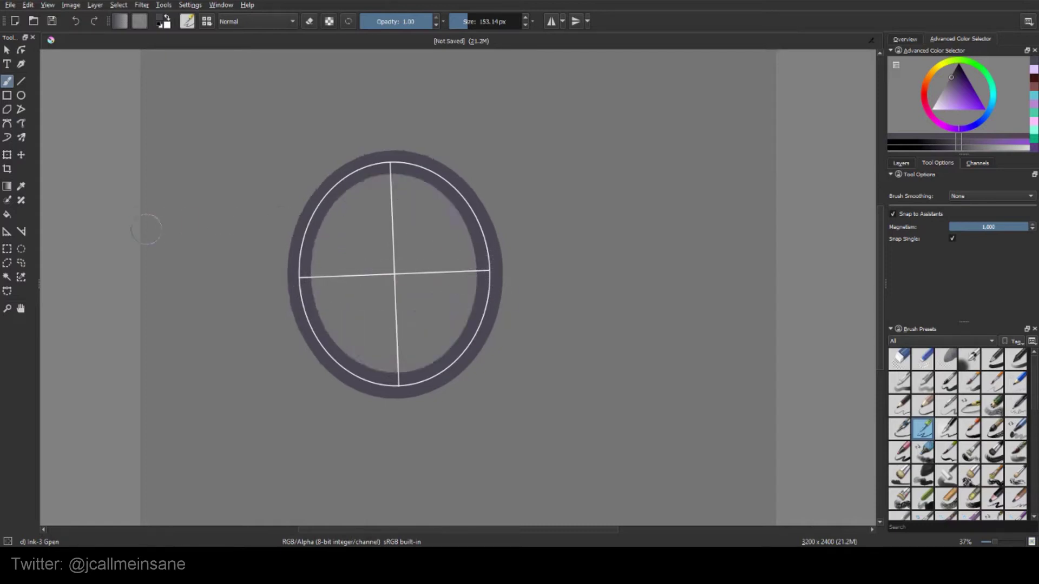
Delete the Ellipse assistant from the canvas and choose Fish Eye Point as the assistant type to add.
left_click(9, 233)
left_click(446, 290)
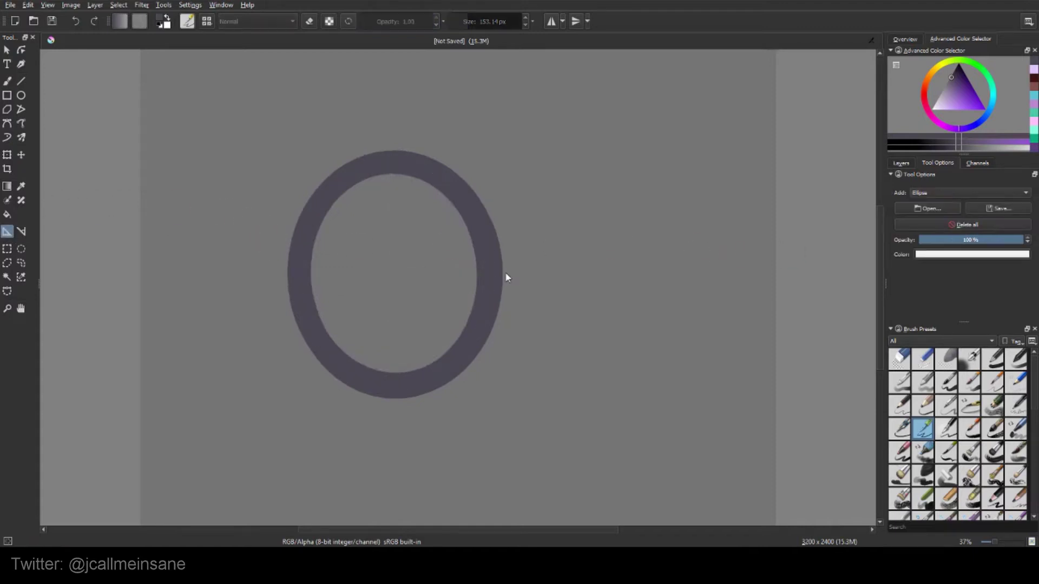
left_click(930, 195)
left_click(941, 204)
Hide Layer 2 with the painted ring and select Layer 1.
left_click(903, 165)
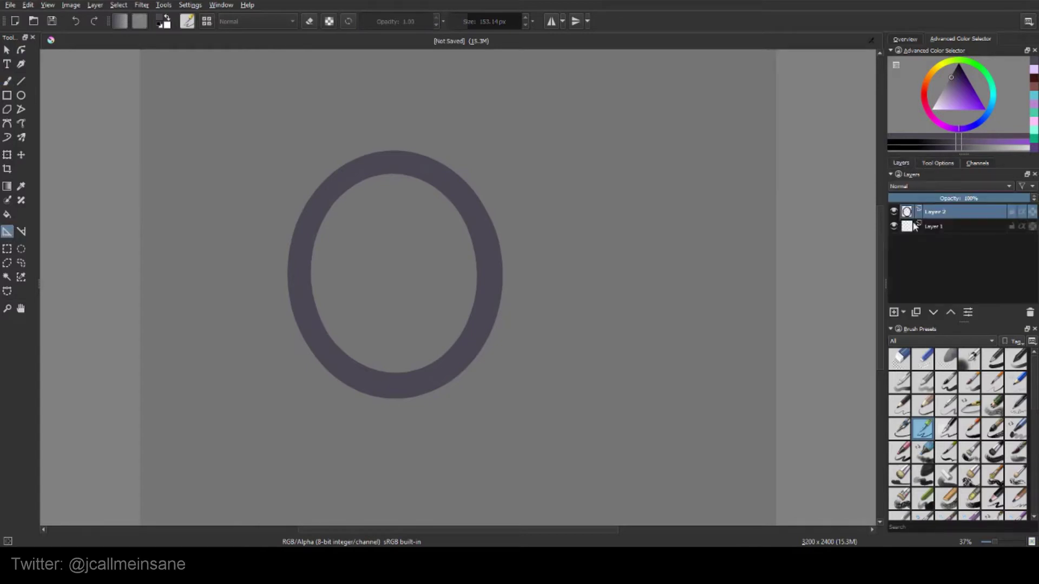
left_click(894, 212)
left_click(929, 226)
Place a large Fish Eye Point assistant with a vertical axis down the canvas and a nearly circular outline.
left_click(936, 163)
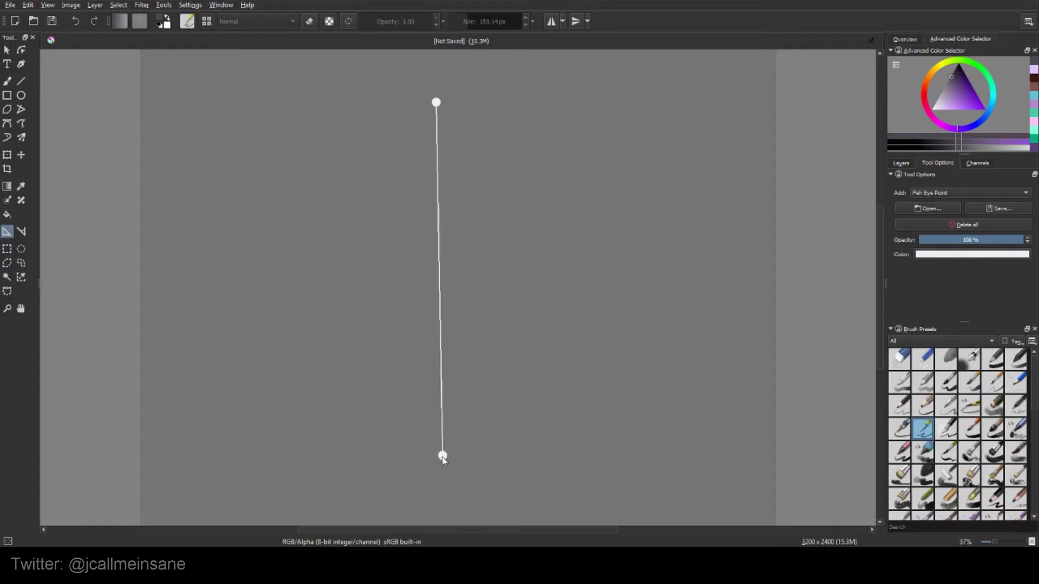
left_click(438, 459)
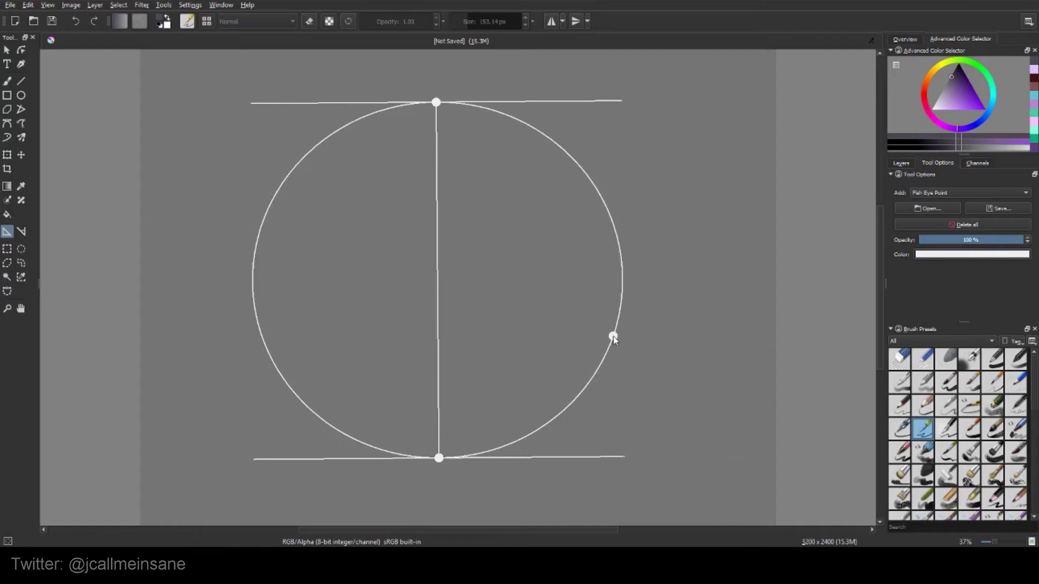
left_click(617, 336)
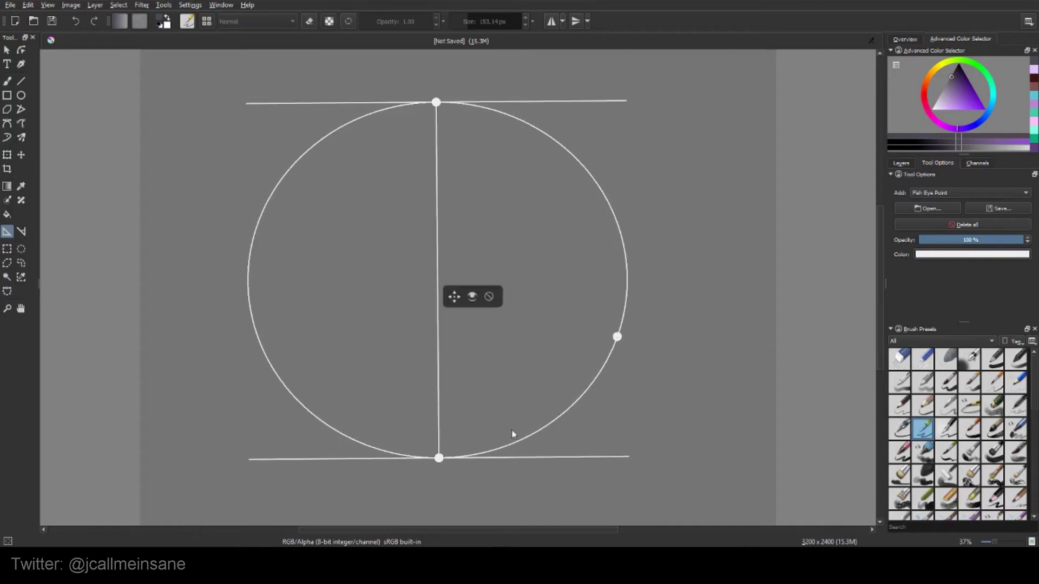
Reduce the brush size to 44.61 px and paint three dark purple ovals of increasing width snapped inside the fish eye circle.
key("b")
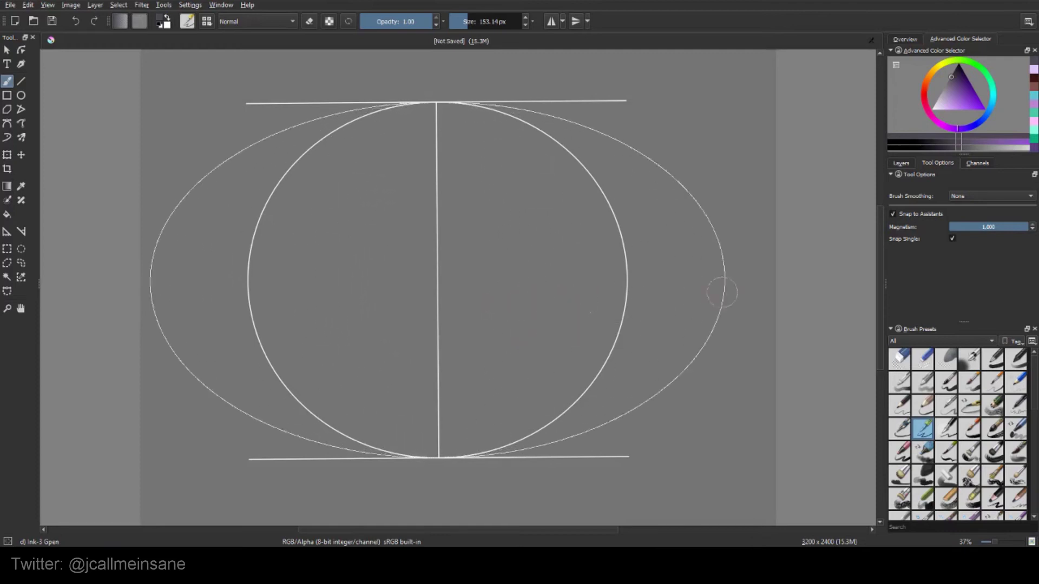
mouse_move(556, 298)
left_mouse_down()
mouse_move(507, 135)
mouse_move(452, 454)
left_mouse_up()
key("ctrl+z")
mouse_move(513, 318)
left_mouse_down("shift")
mouse_move(510, 215)
mouse_move(440, 102)
mouse_move(420, 106)
mouse_move(505, 367)
left_mouse_up("shift")
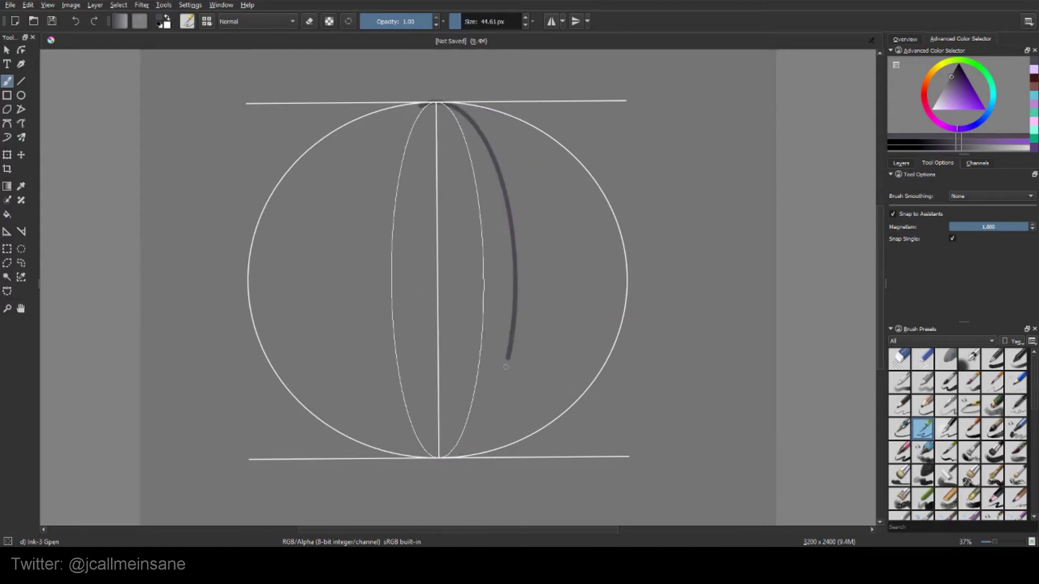
mouse_move(436, 104)
left_mouse_down()
mouse_move(364, 226)
mouse_move(439, 457)
left_mouse_up()
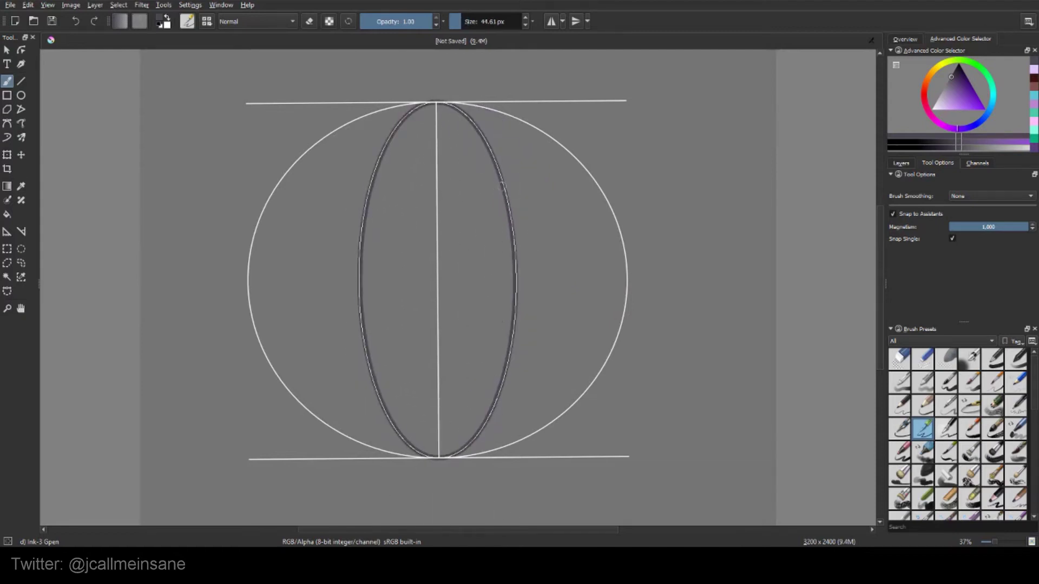
mouse_move(543, 160)
left_mouse_down()
mouse_move(574, 339)
mouse_move(371, 438)
mouse_move(293, 282)
mouse_move(420, 104)
mouse_move(546, 162)
left_mouse_up()
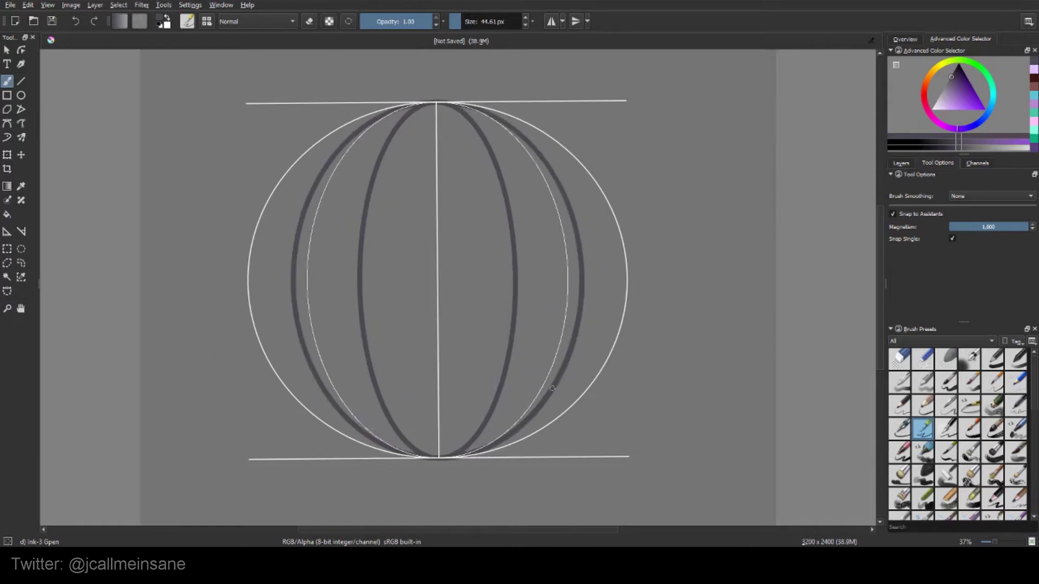
mouse_move(612, 301)
left_mouse_down()
mouse_move(269, 336)
mouse_move(585, 186)
mouse_move(391, 456)
left_mouse_up()
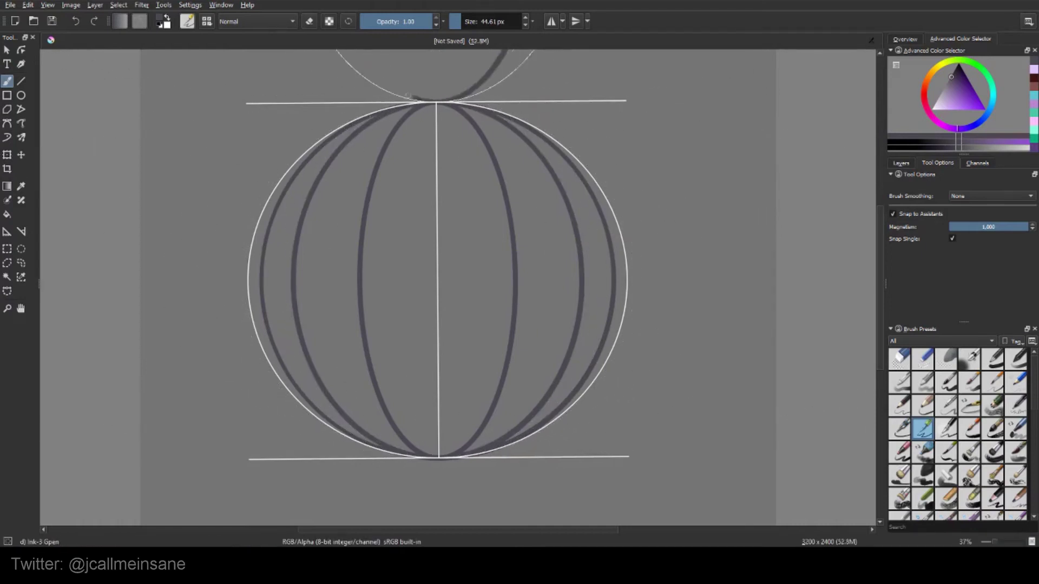
key("ctrl+z")
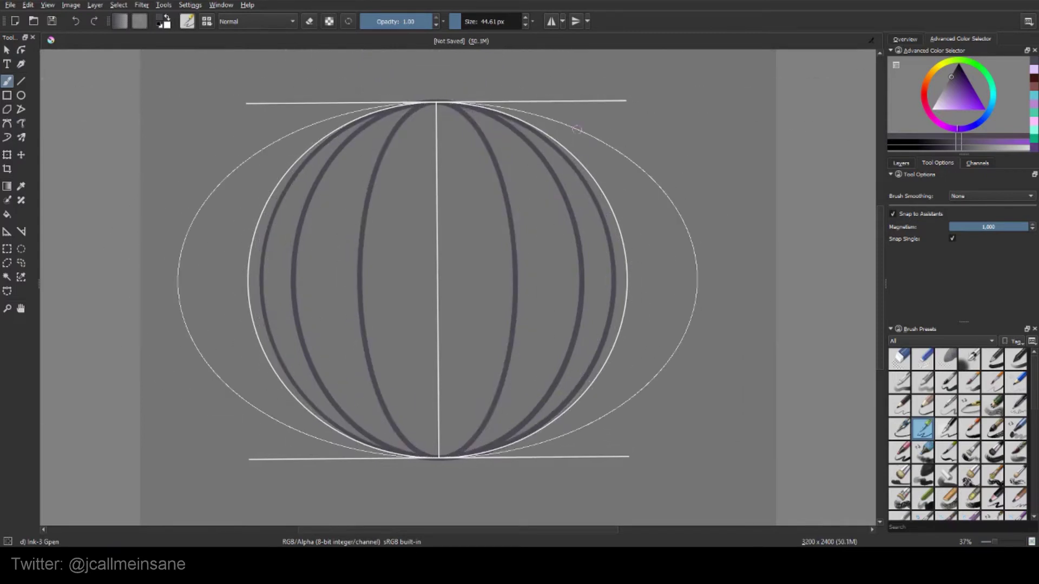
Paint two wider dark purple ovals snapped outside the fish eye circle, the widest extending past the canvas edges.
scroll(549, 129, "down", 1)
scroll(549, 129, "down", 2)
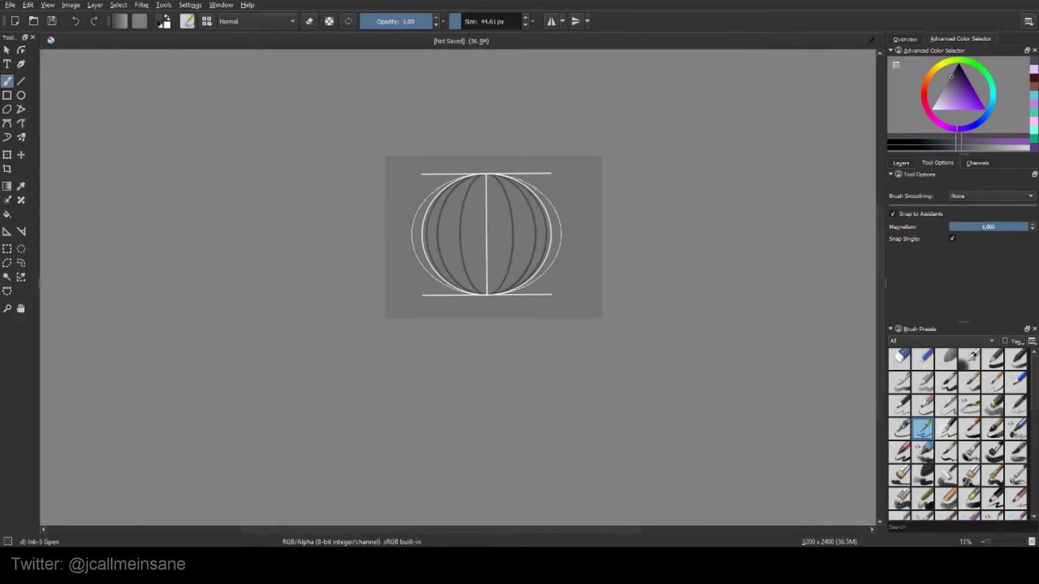
left_click_drag(385, 195, 412, 185)
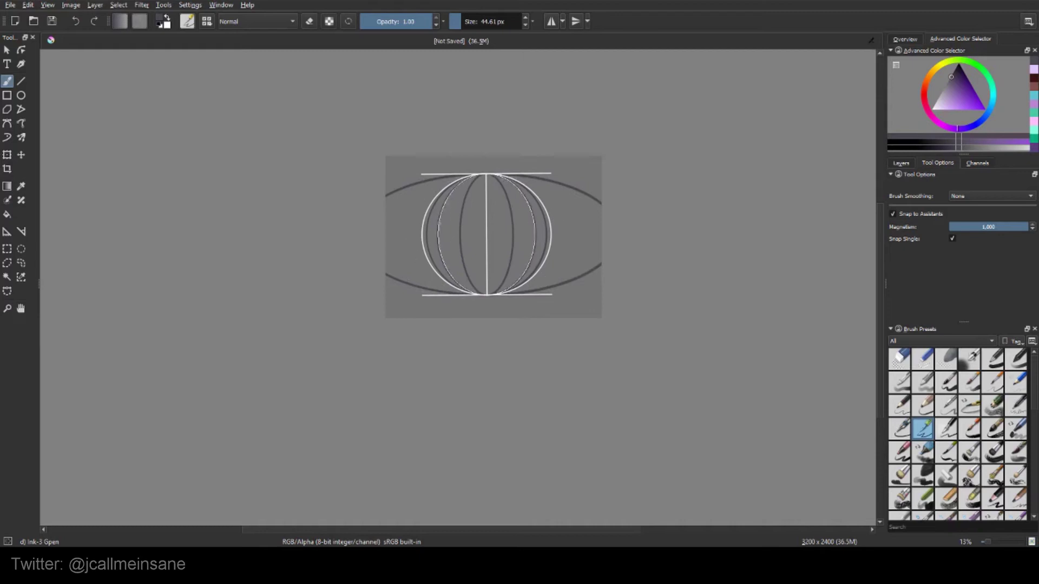
mouse_move(389, 229)
left_mouse_down()
mouse_move(467, 175)
mouse_move(584, 238)
mouse_move(416, 278)
mouse_move(389, 225)
left_mouse_up()
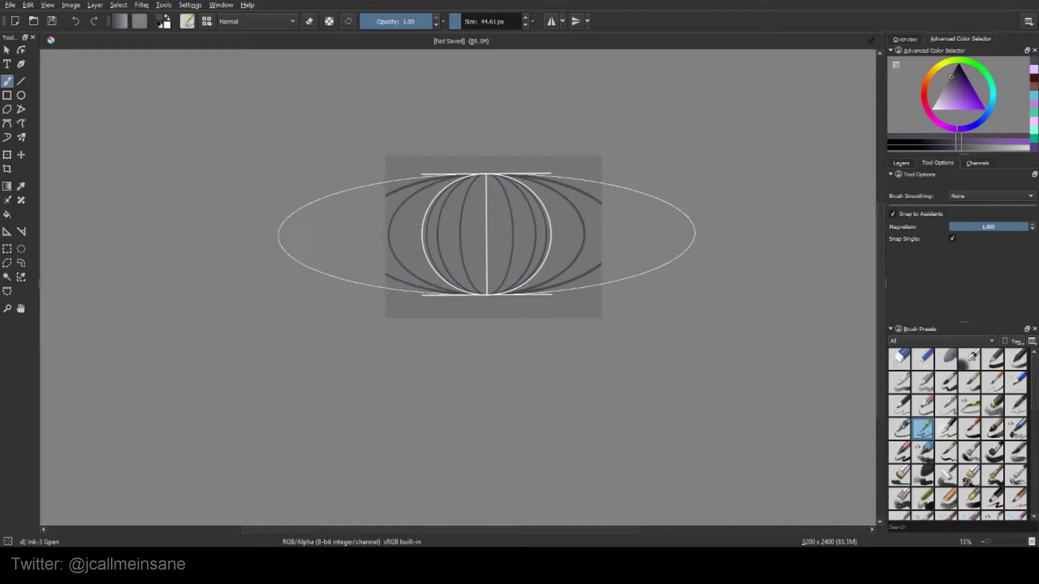
Add a horizontal Ruler assistant across the middle of the fish eye assistant and move it so it is roughly centered.
left_click(7, 232)
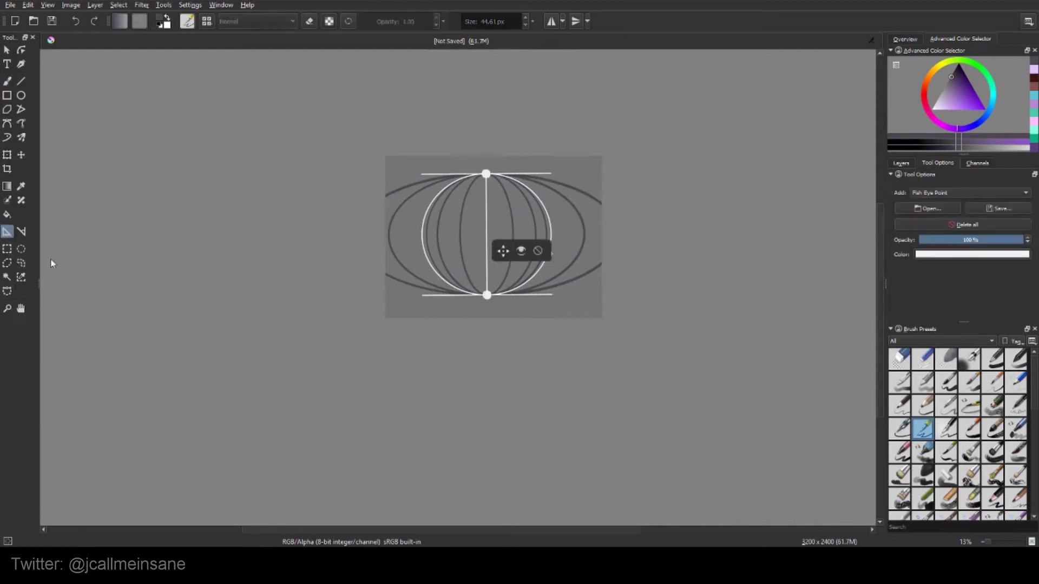
left_click(944, 193)
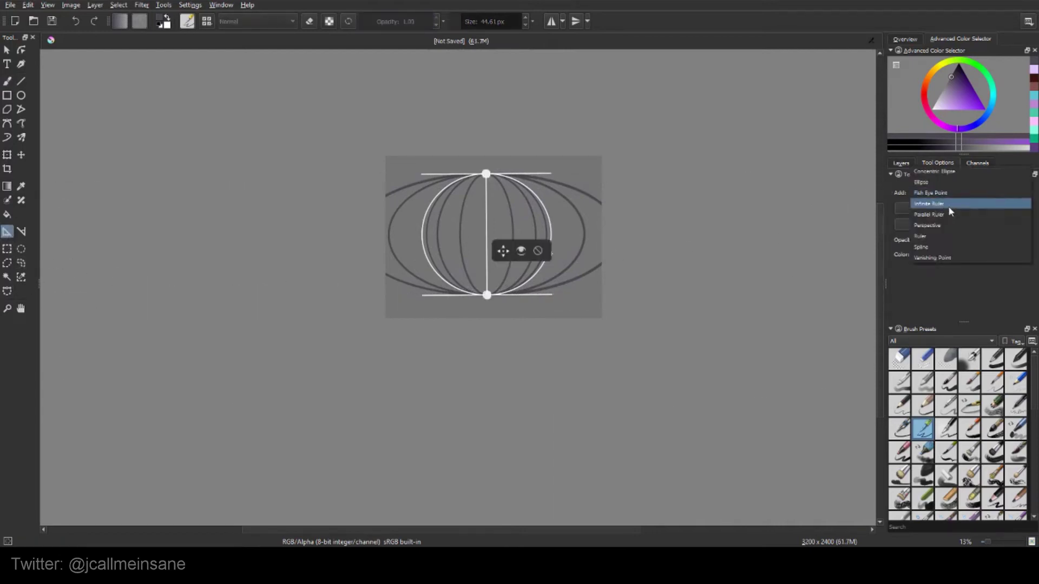
left_click(949, 241)
left_click_drag(397, 238, 613, 237)
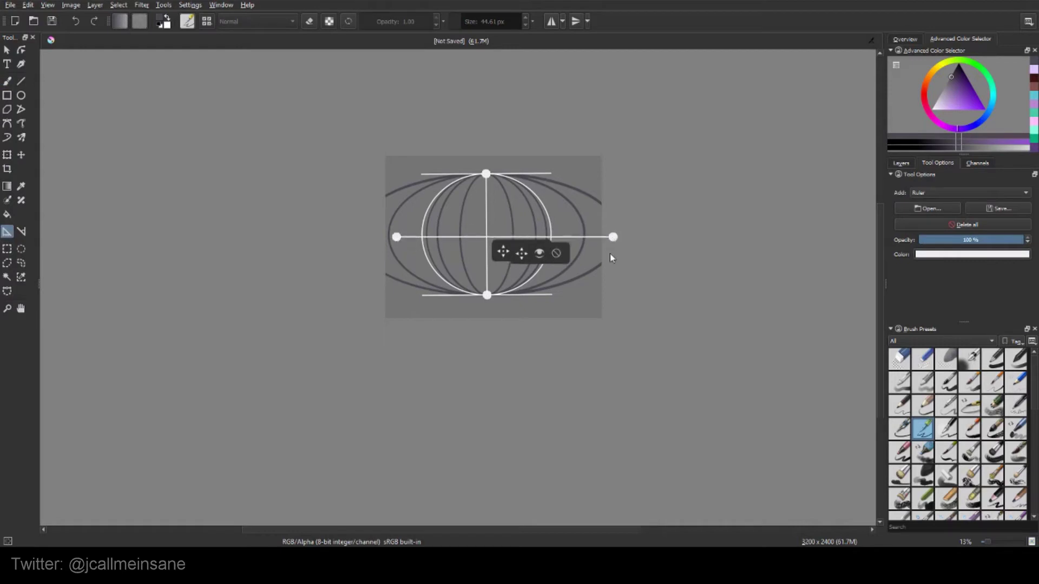
mouse_move(520, 253)
left_mouse_down()
mouse_move(504, 264)
mouse_move(501, 252)
left_mouse_up()
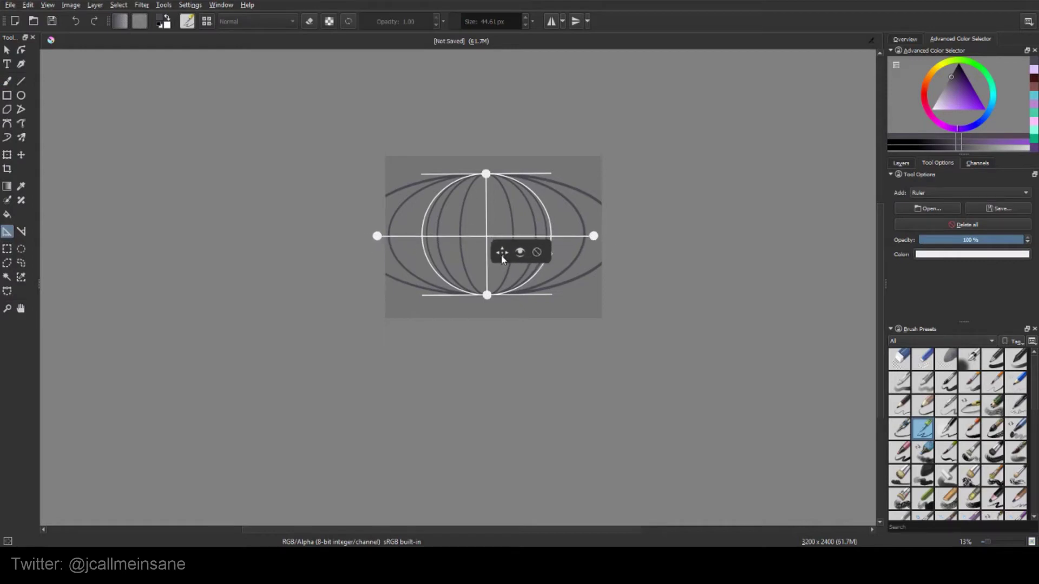
Try painting dark purple strokes across the fish eye and ruler assistants with Snap Single enabled, and undo each one.
key("b")
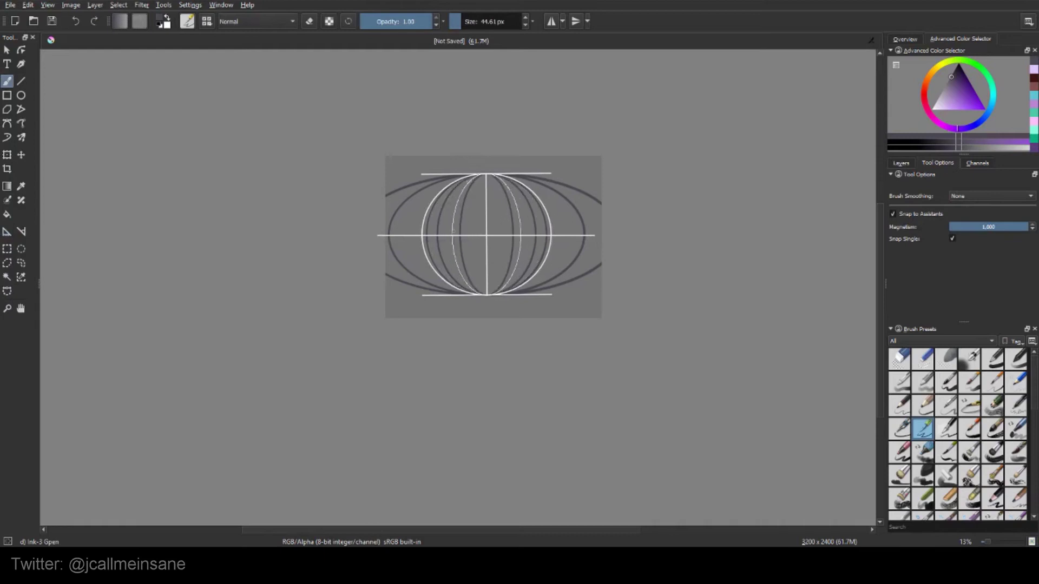
left_click_drag(447, 227, 513, 233)
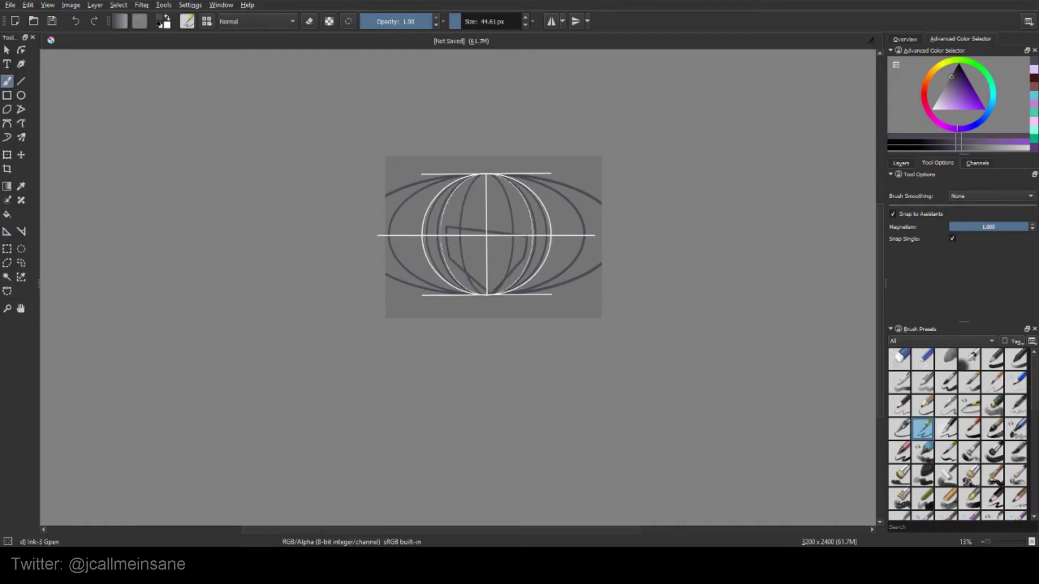
key("ctrl+z")
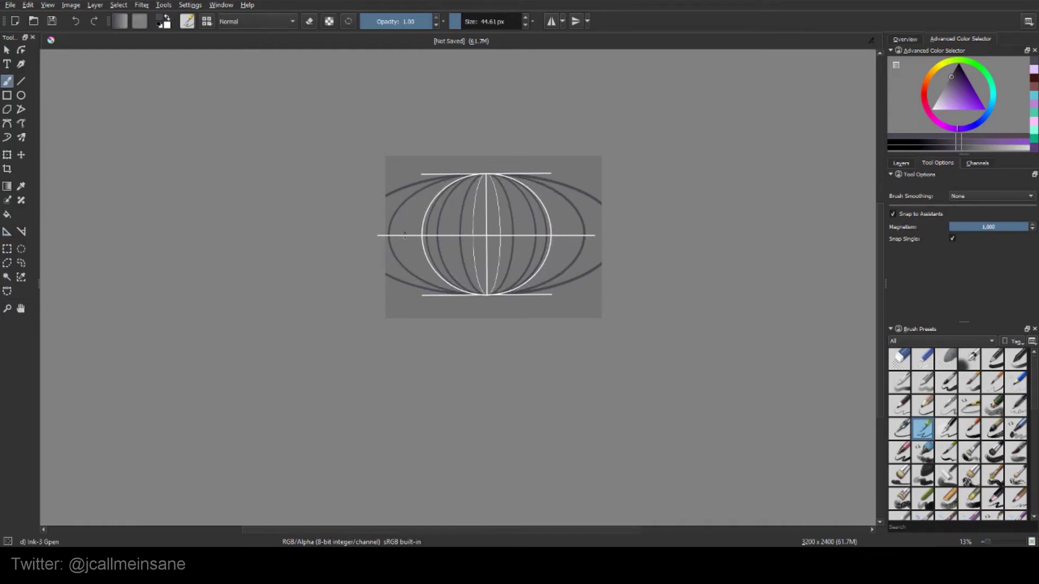
left_click_drag(405, 233, 568, 233)
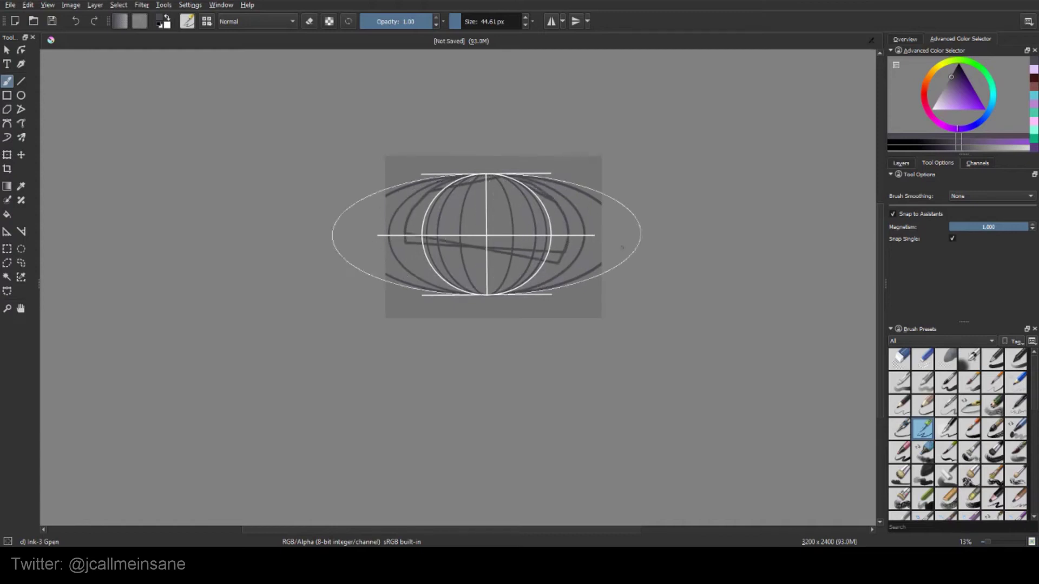
key("ctrl+z")
Turn off Snap Single and try painting strokes along the horizontal ruler and a narrow fish eye curve.
left_click(953, 240)
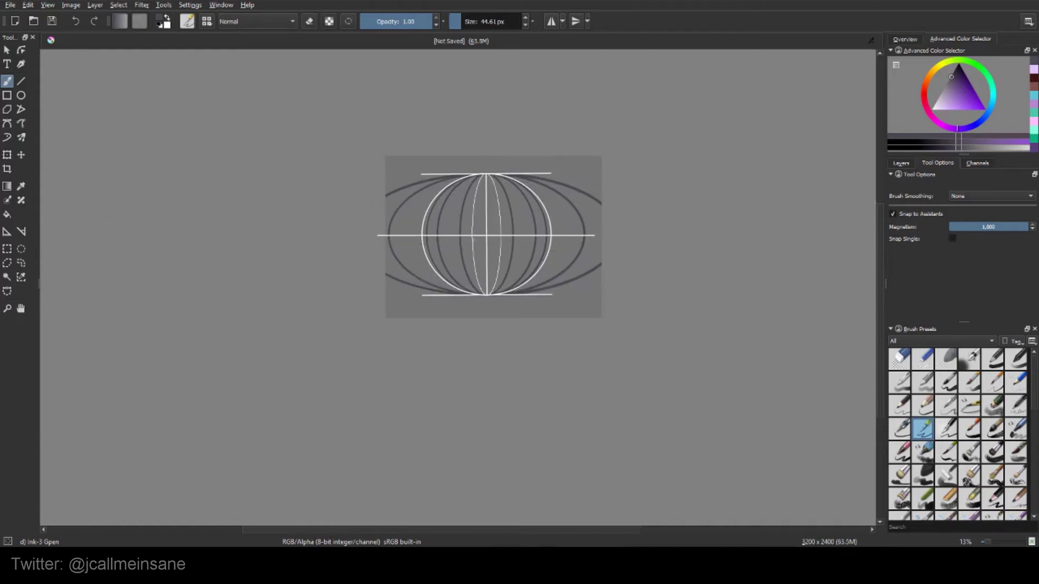
mouse_move(426, 236)
left_mouse_down()
mouse_move(549, 237)
mouse_move(378, 236)
mouse_move(491, 237)
left_mouse_up()
scroll(540, 240, "up", 3)
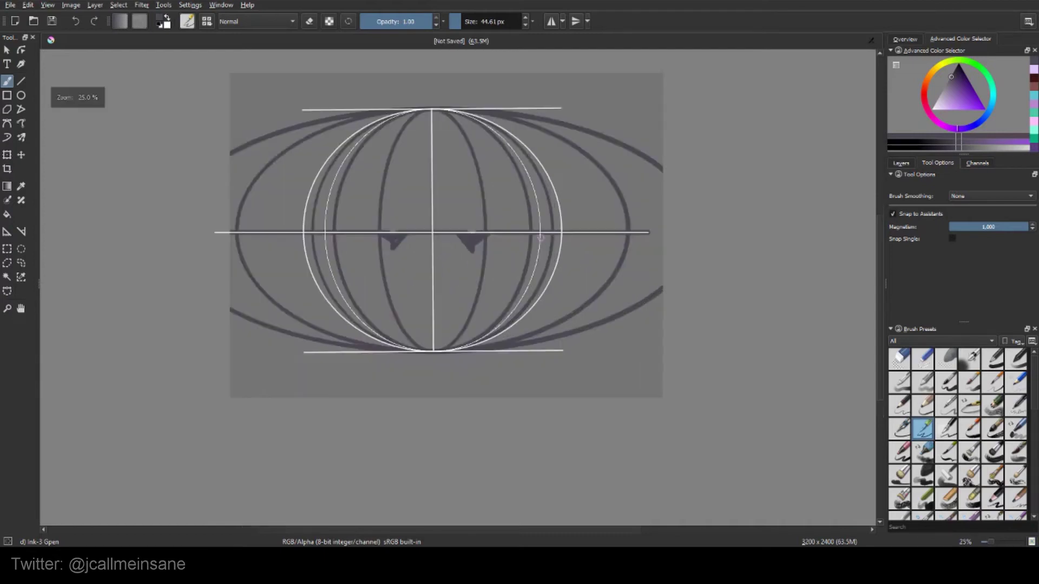
key("ctrl+z")
mouse_move(382, 238)
left_mouse_down()
mouse_move(433, 253)
mouse_move(418, 222)
mouse_move(437, 89)
mouse_move(424, 336)
mouse_move(444, 400)
mouse_move(424, 130)
left_mouse_up()
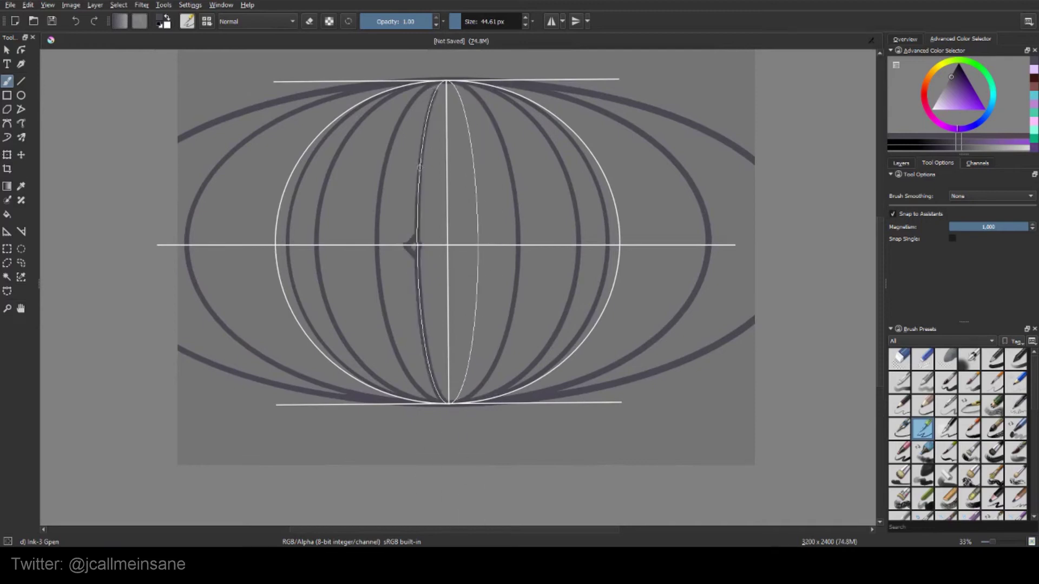
mouse_move(417, 216)
left_mouse_down()
mouse_move(427, 364)
mouse_move(415, 262)
mouse_move(429, 108)
mouse_move(419, 299)
mouse_move(439, 395)
mouse_move(418, 271)
mouse_move(394, 244)
mouse_move(189, 245)
mouse_move(754, 246)
mouse_move(460, 245)
mouse_move(737, 244)
left_mouse_up()
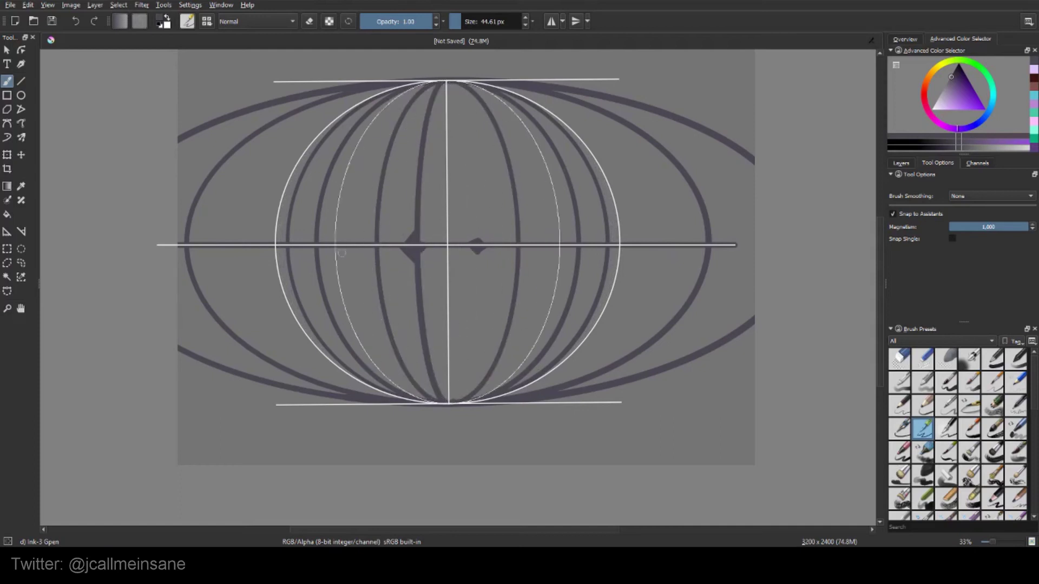
Remove the Fish Eye Point and Ruler assistants and undo the test strokes painted across them.
left_click(6, 233)
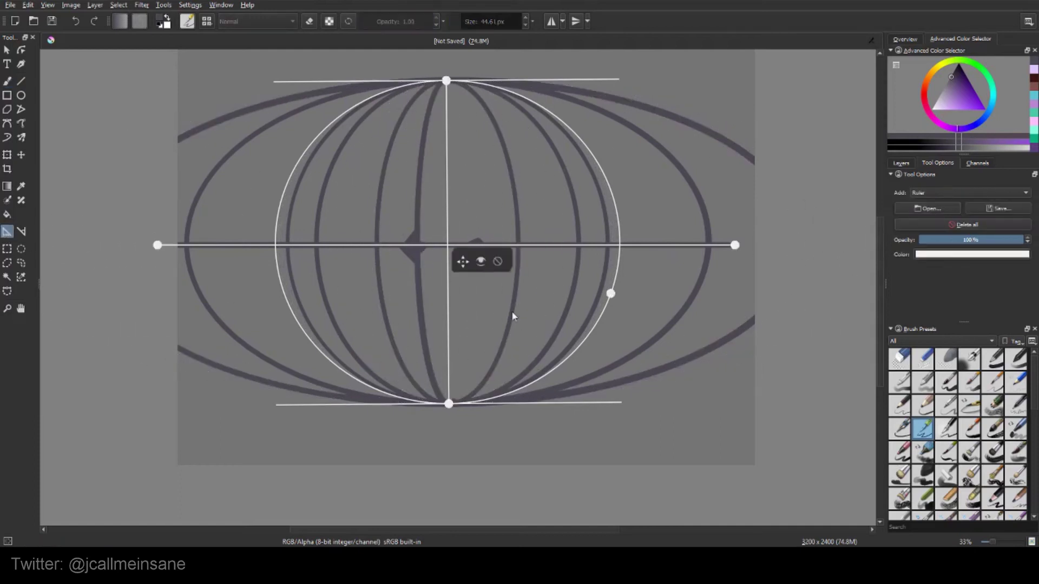
left_click(499, 262)
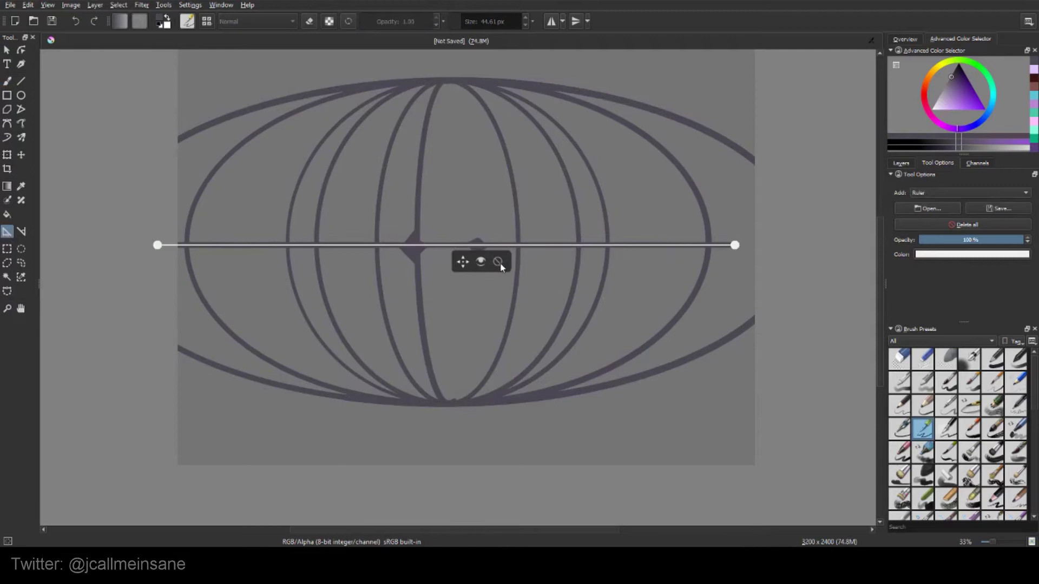
key("ctrl+z")
left_click(499, 262)
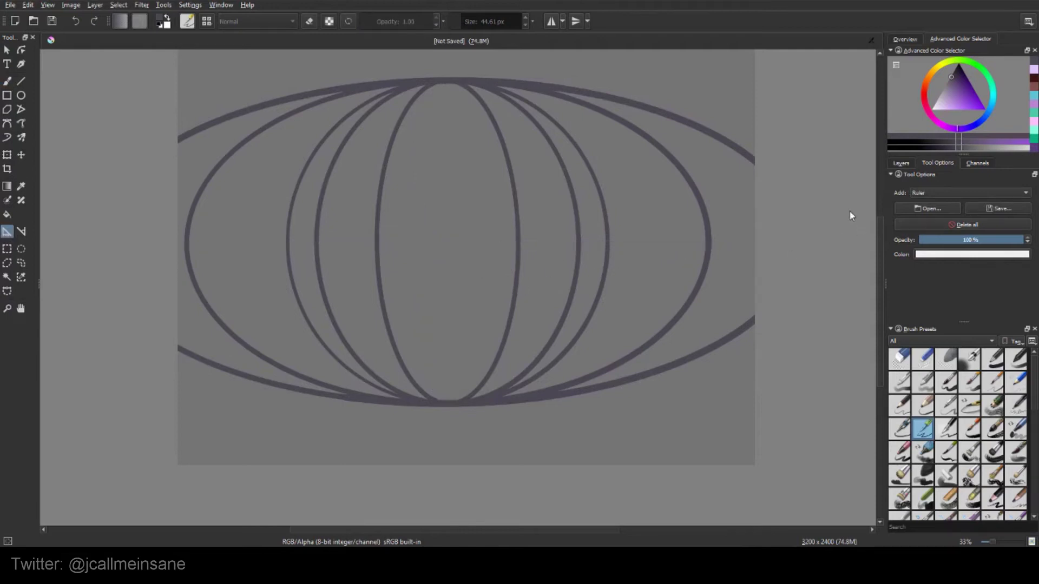
Choose the Infinite Ruler assistant type and clear the painted ovals from Layer 1.
left_click(931, 195)
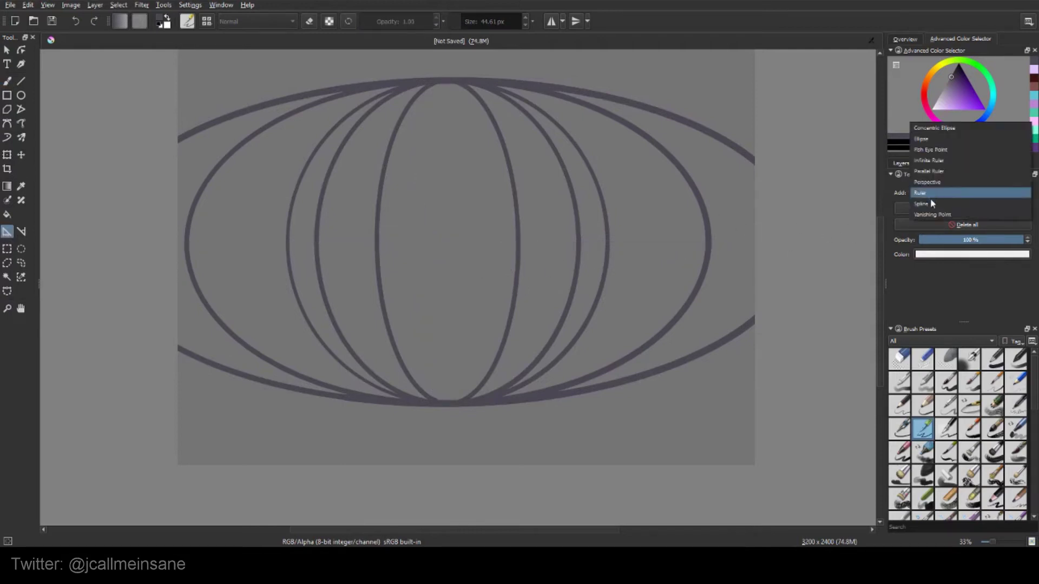
left_click(940, 152)
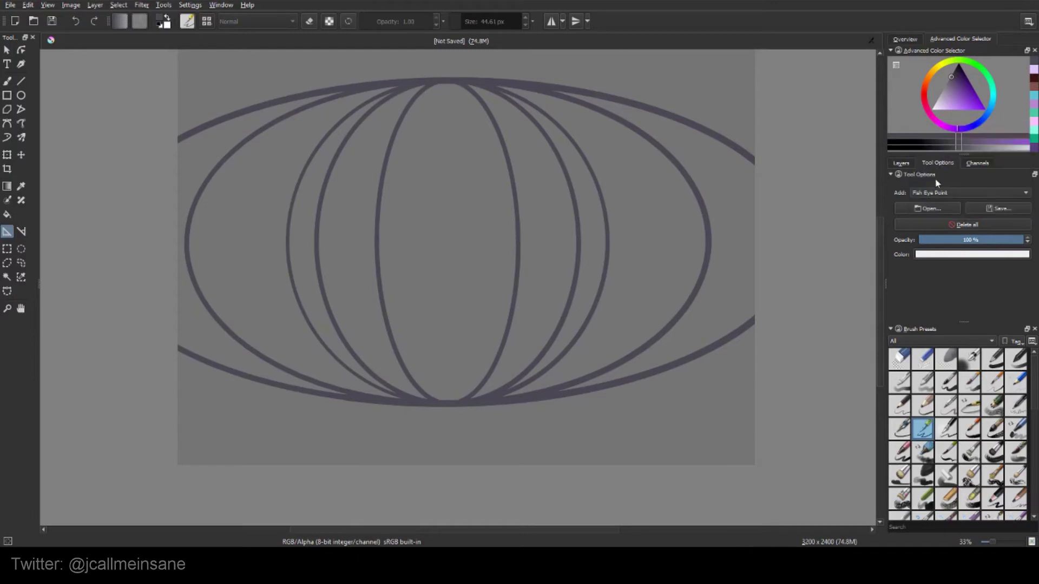
left_click(938, 191)
left_click(938, 205)
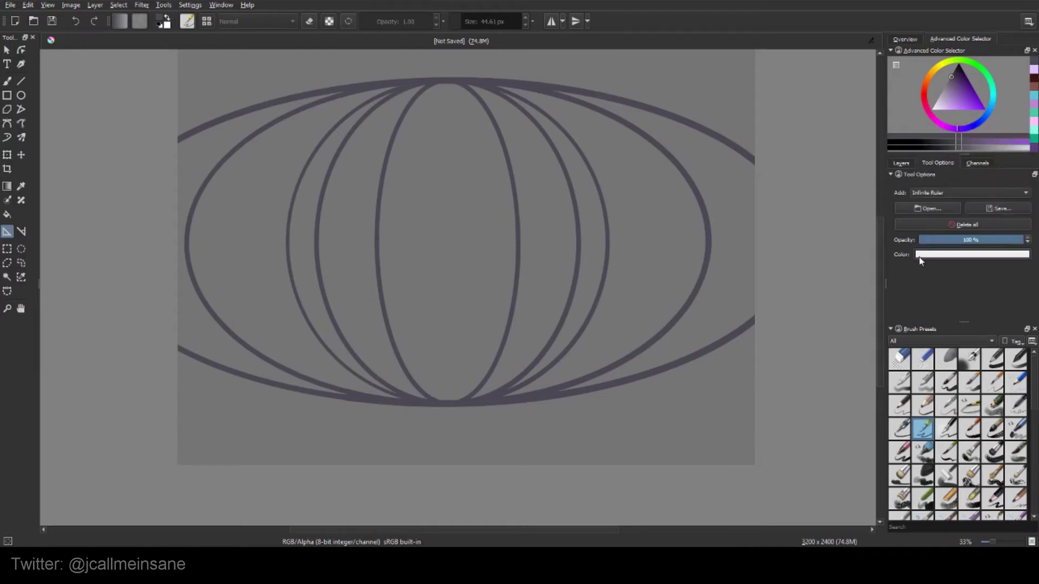
left_click(908, 163)
key("Delete")
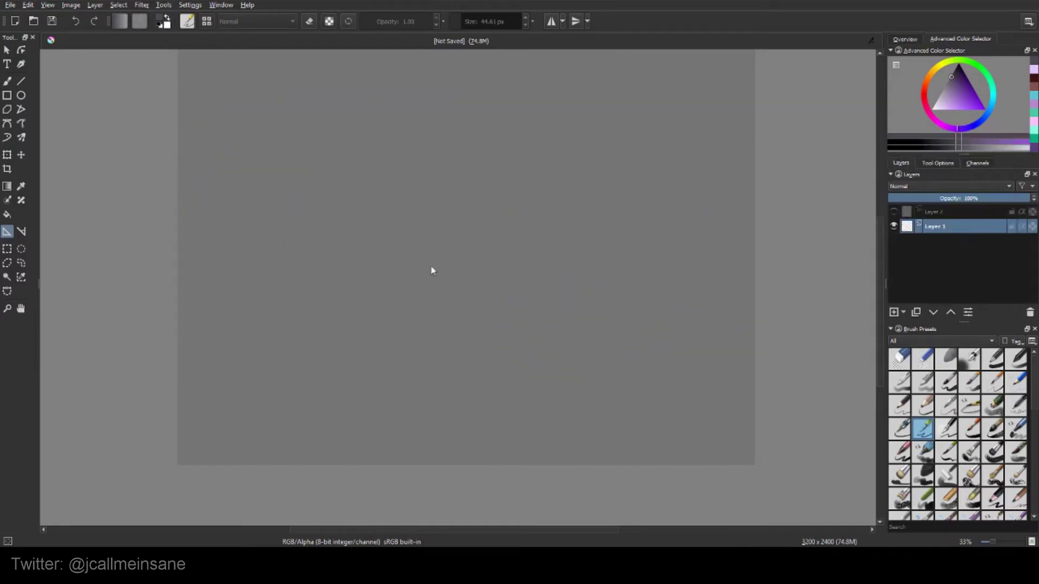
key("b")
left_click(7, 231)
left_click(428, 86)
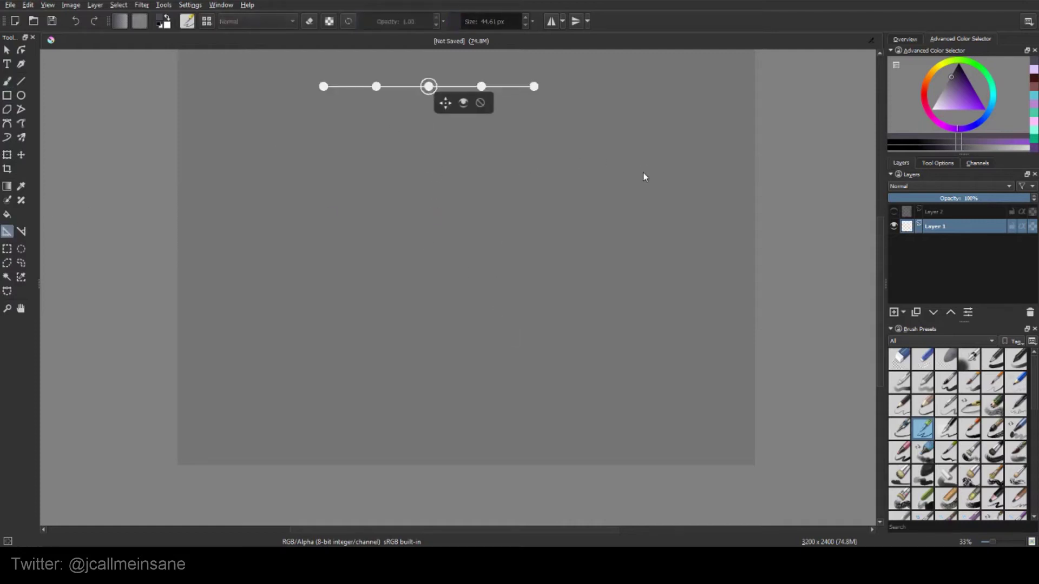
left_click(481, 102)
Place an Infinite Ruler assistant running steeply down the middle of the canvas, slanting toward the lower right.
left_click(939, 164)
left_click(947, 193)
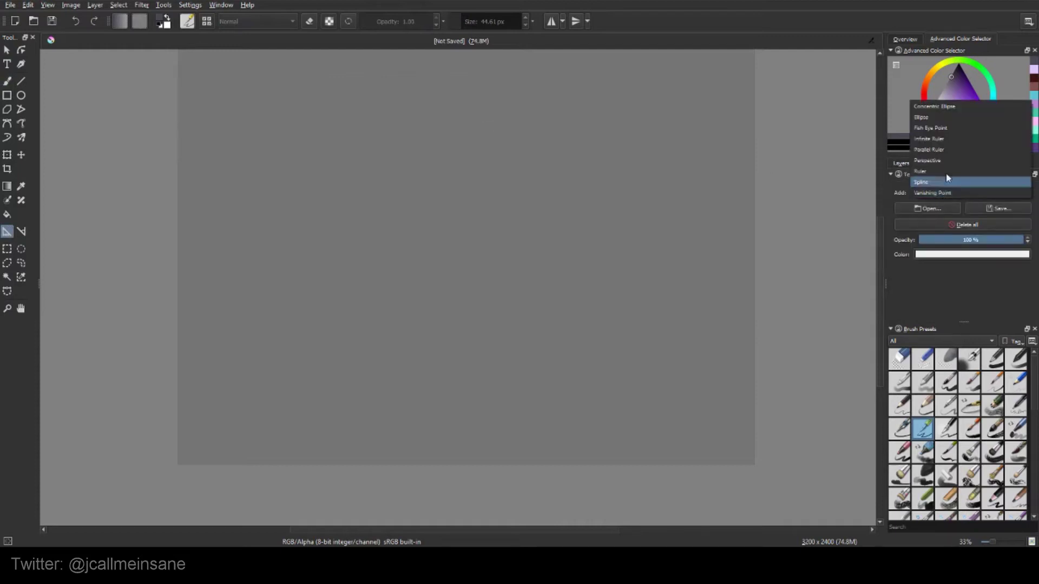
left_click(950, 144)
left_click(422, 99)
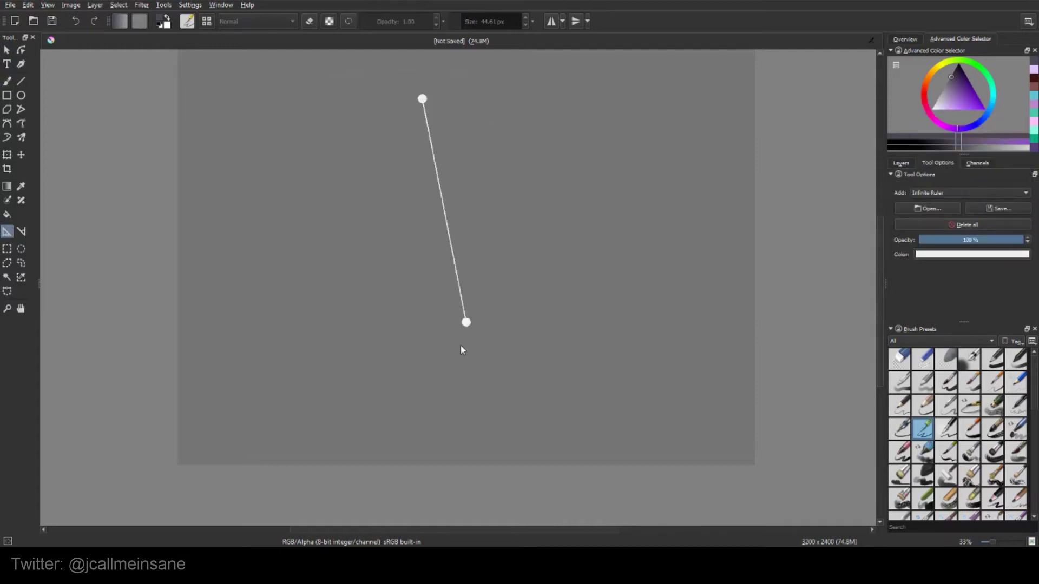
left_click(513, 413)
Examine how far the infinite ruler's line reaches past the canvas edges at several zoom levels.
key("b")
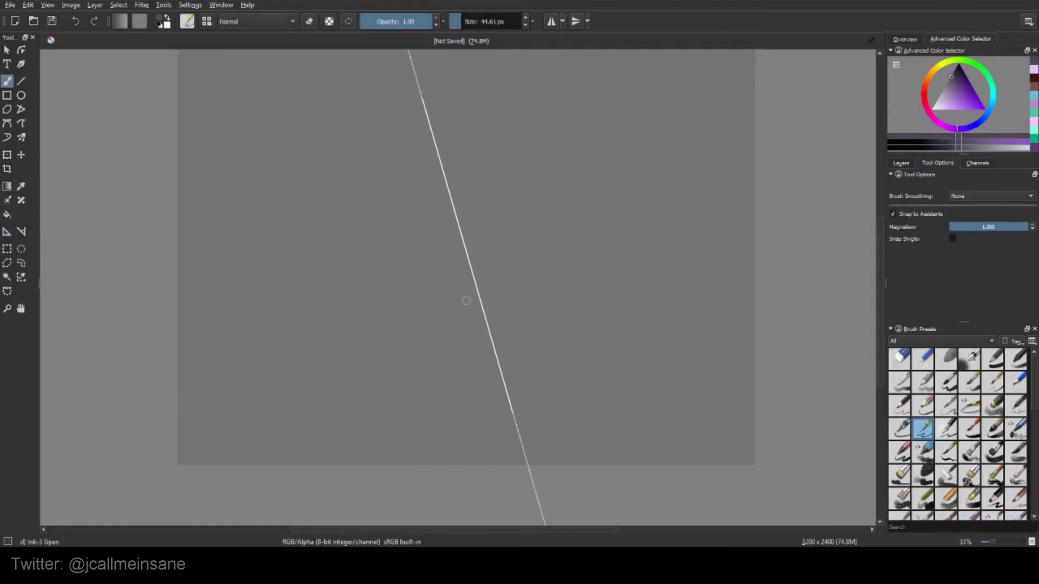
scroll(466, 301, "down", 3)
scroll(466, 301, "up", 1)
scroll(466, 301, "down", 4)
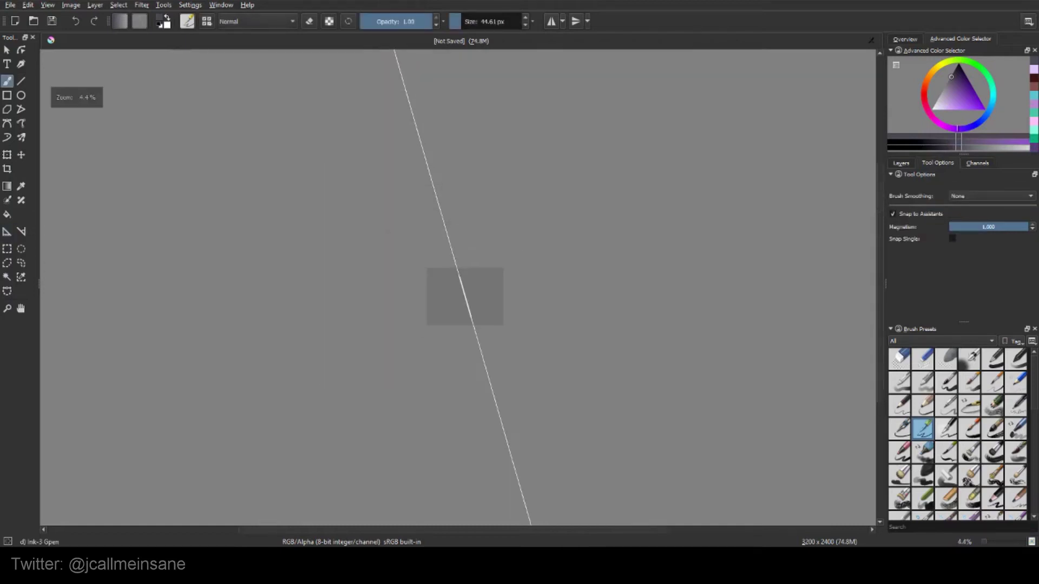
scroll(463, 298, "up", 6)
scroll(462, 298, "down", 5)
scroll(462, 298, "up", 1)
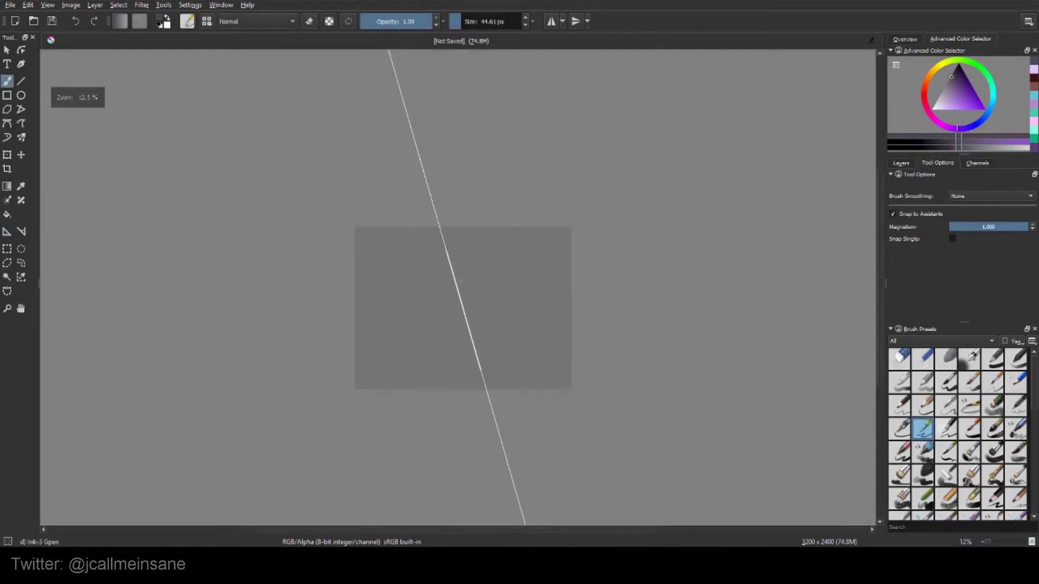
scroll(463, 282, "down", 1)
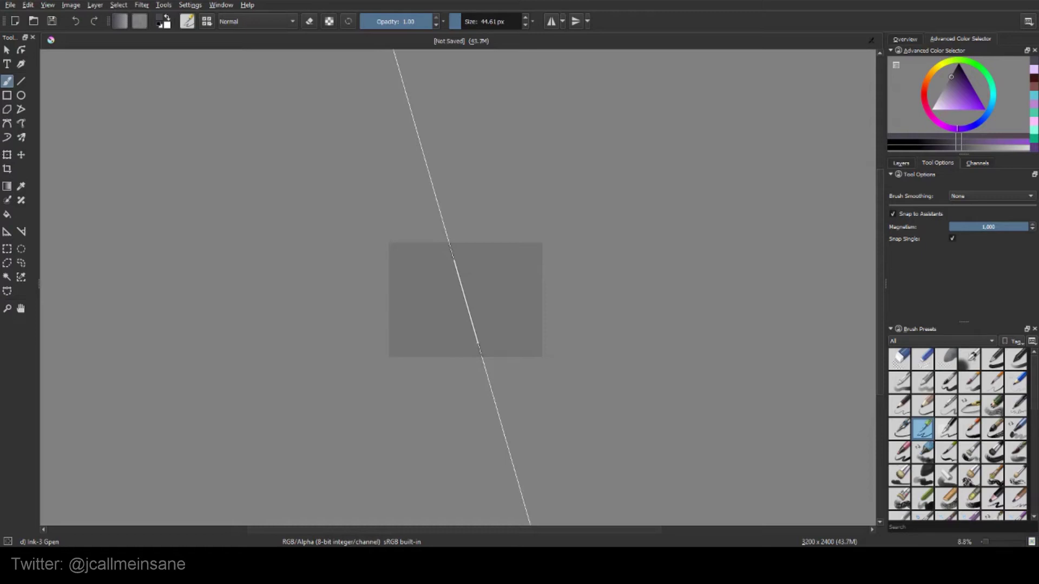
Enlarge the brush to 399.19 px, try thick dark strokes along and beside the infinite ruler, and undo them.
mouse_move(451, 231)
left_mouse_down("shift")
mouse_move(490, 388)
mouse_move(451, 260)
mouse_move(502, 420)
left_mouse_up("shift")
left_click_drag(425, 304, 460, 304)
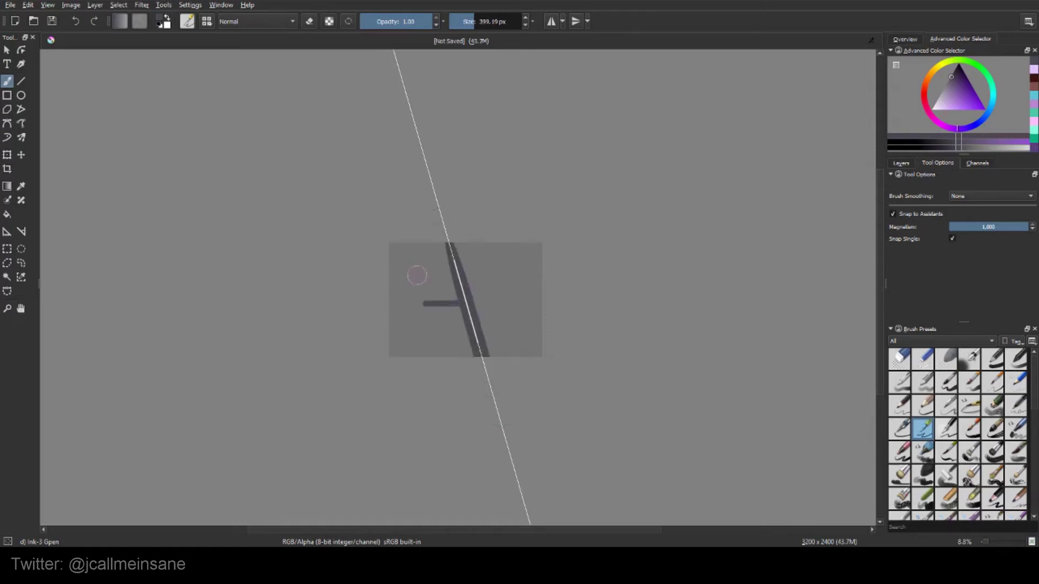
left_click_drag(374, 296, 456, 278)
key("ctrl+z")
key("ctrl+z")
key("ctrl+z")
key("ctrl+z")
key("ctrl+z")
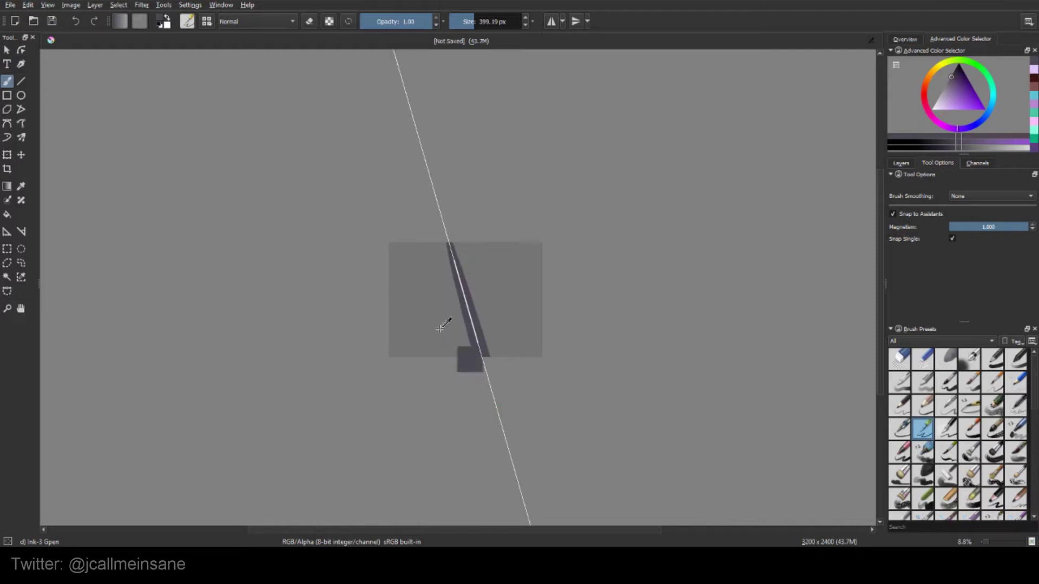
Reduce the brush size to 102.66 px and paint parallel dark strokes on the left side of the infinite ruler.
left_click_drag(428, 322, 325, 321, "shift")
mouse_move(395, 323)
left_mouse_down()
mouse_move(468, 304)
mouse_move(343, 285)
left_mouse_up()
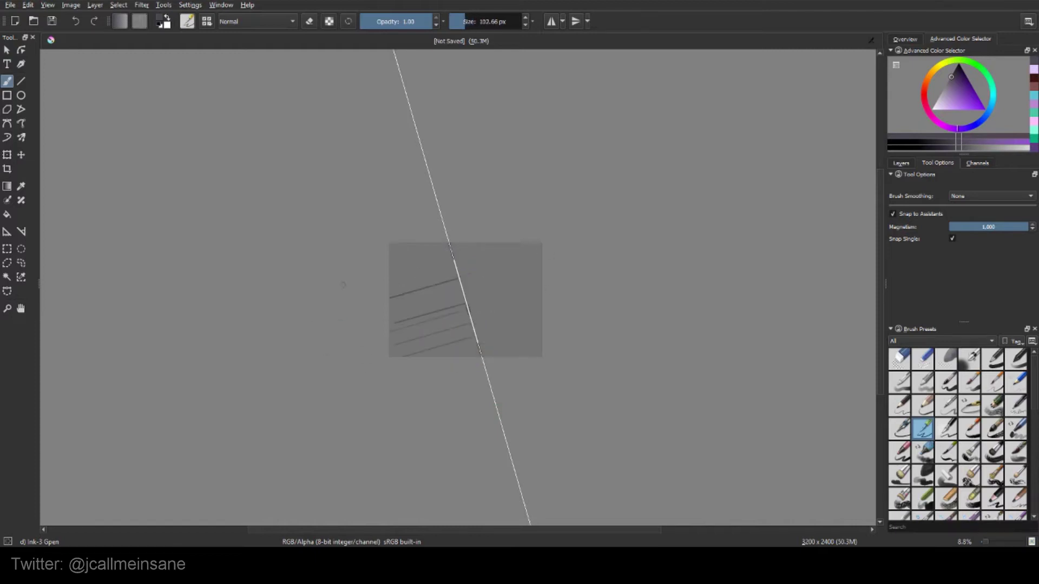
left_click_drag(455, 269, 347, 293)
Paint parallel dark strokes from the infinite ruler out past the right edge of the canvas.
mouse_move(467, 315)
left_mouse_down()
mouse_move(323, 355)
mouse_move(589, 269)
left_mouse_up()
mouse_move(476, 334)
left_mouse_down()
mouse_move(619, 293)
mouse_move(650, 304)
left_mouse_up()
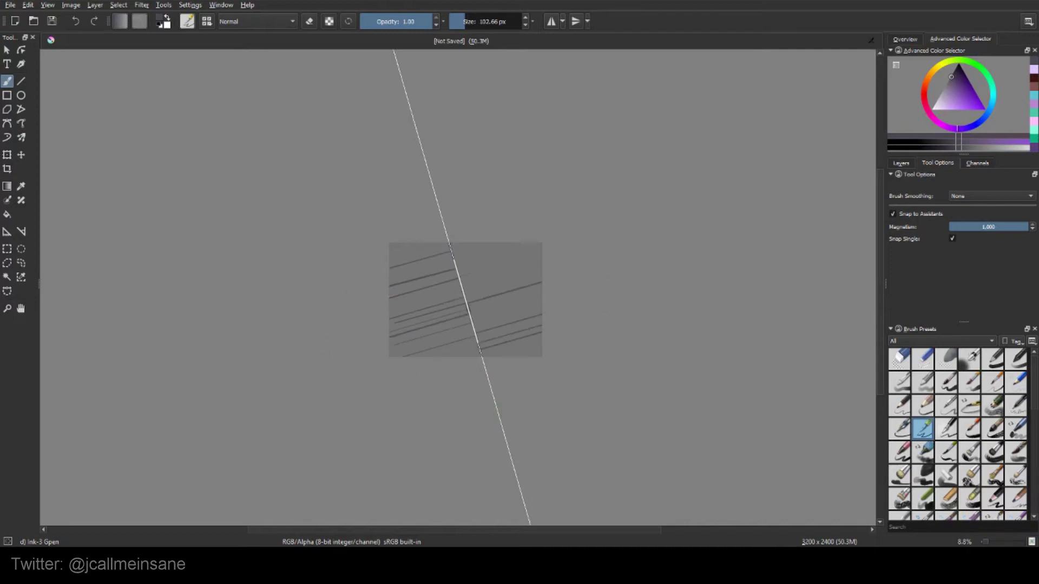
left_click_drag(472, 317, 590, 284)
left_click_drag(465, 285, 579, 253)
left_click_drag(456, 263, 590, 225)
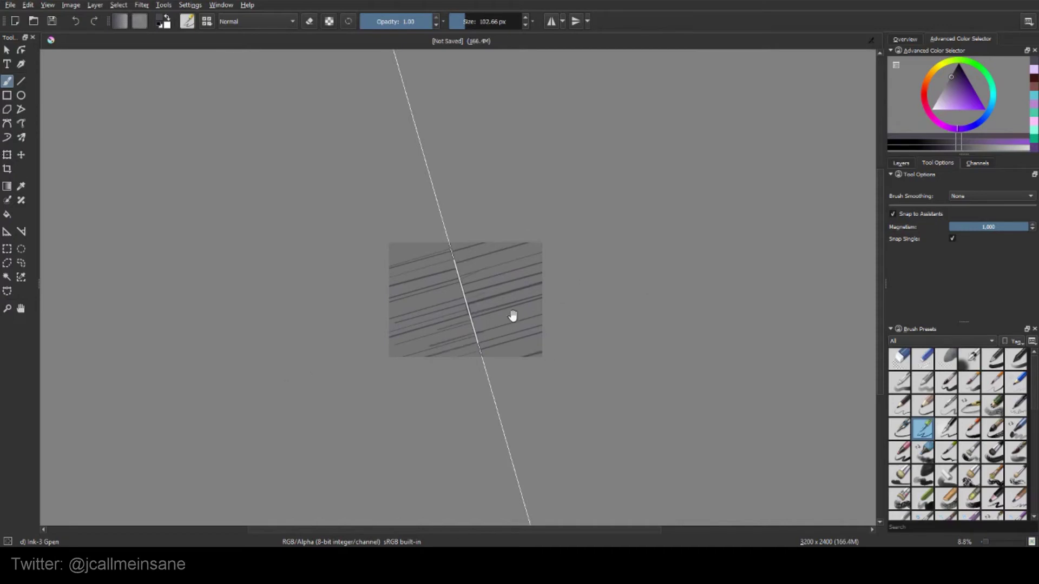
Try several dark strokes from the canvas's right side in to the lower part of the infinite ruler, undoing each.
left_click_drag(513, 316, 483, 314)
scroll(482, 313, "up", 4)
left_click_drag(300, 308, 351, 389)
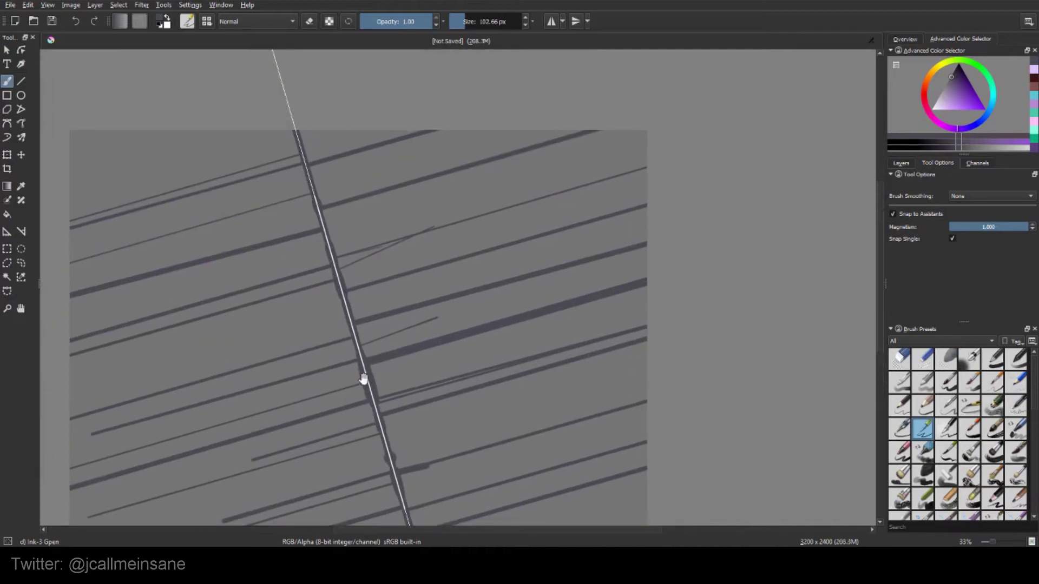
left_click_drag(363, 379, 345, 245)
left_click_drag(551, 252, 365, 305)
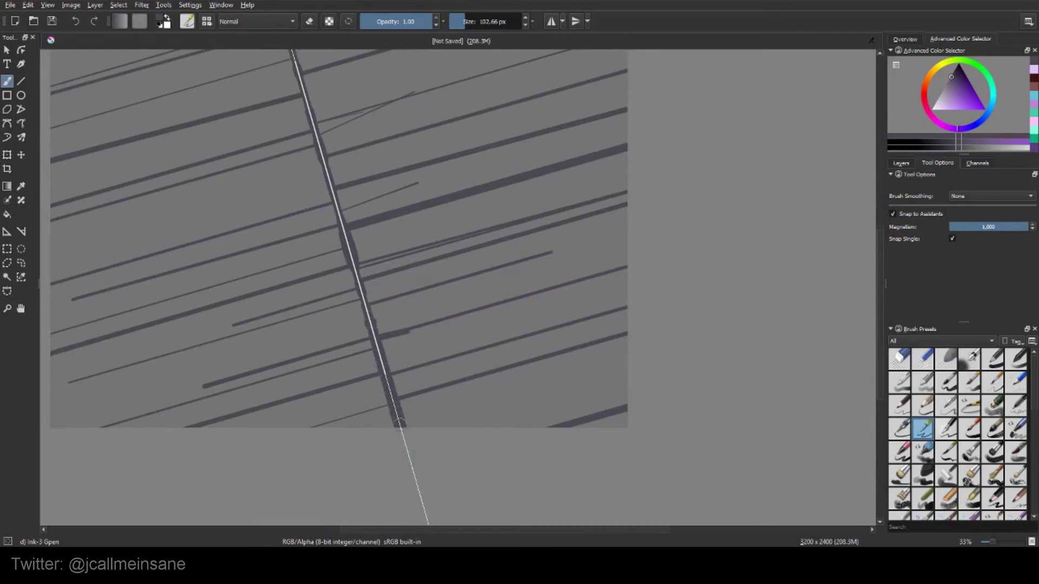
key("ctrl+z")
left_click_drag(575, 236, 366, 302)
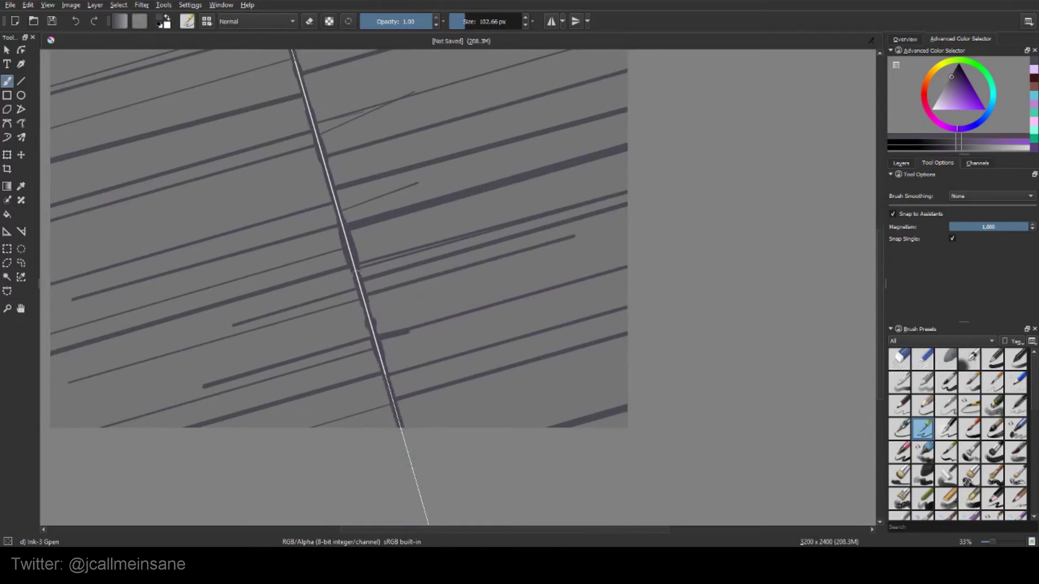
key("ctrl+z")
left_click_drag(579, 253, 370, 308)
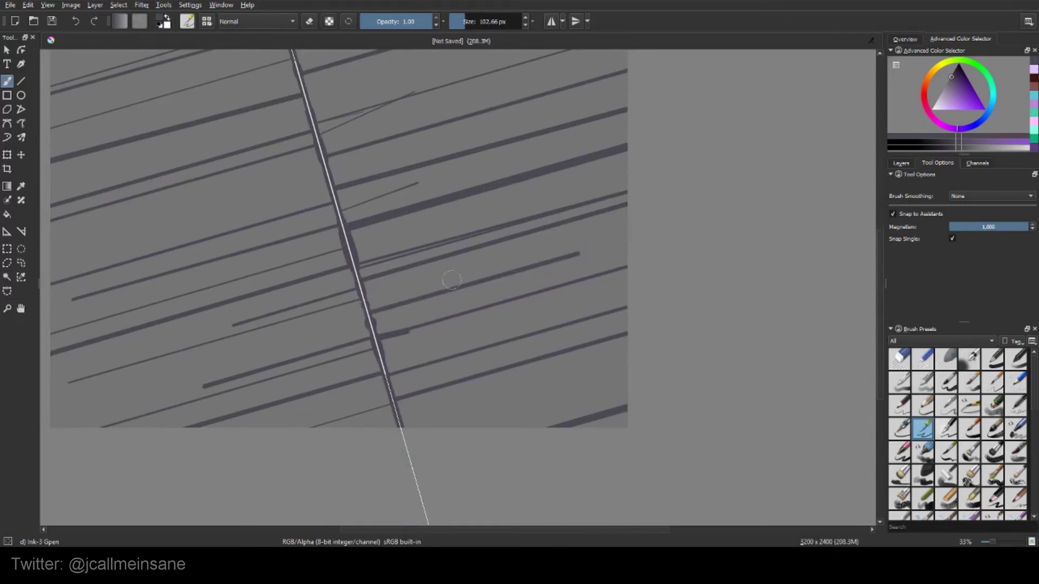
key("ctrl+z")
left_click_drag(636, 237, 367, 310)
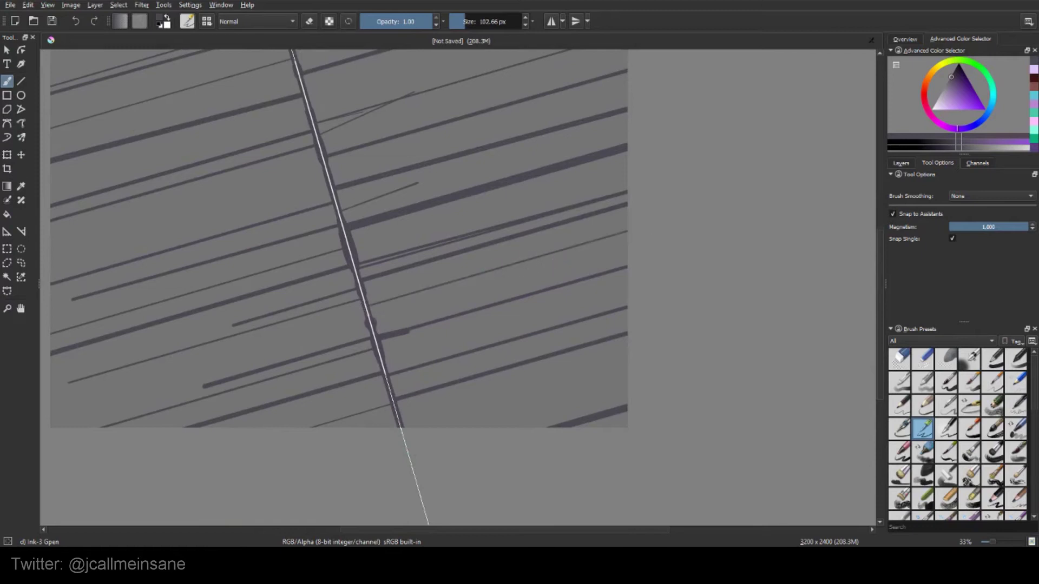
left_click_drag(539, 265, 371, 313)
key("ctrl+z")
key("ctrl+z")
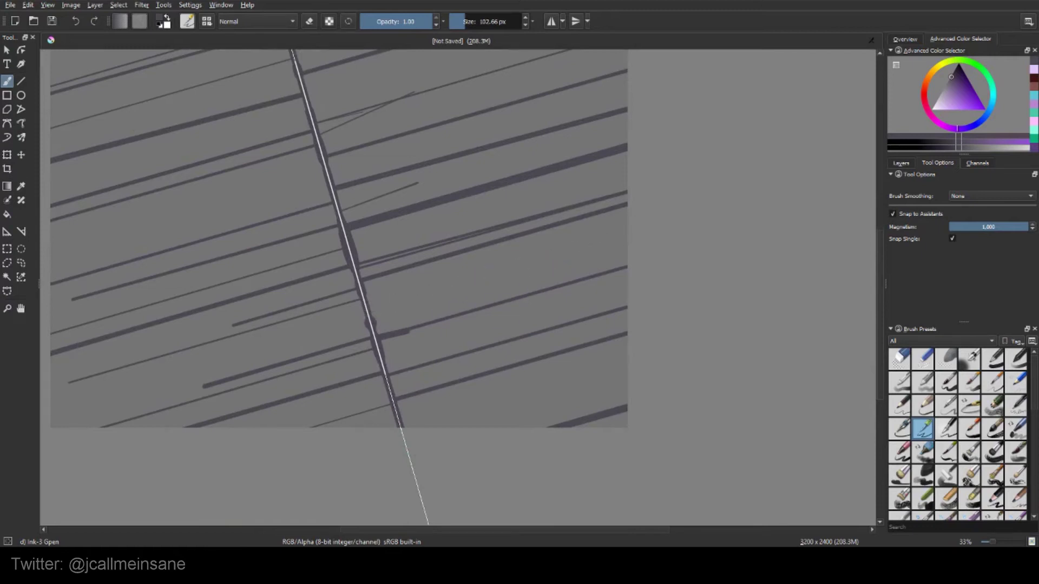
Pick a light lavender color and paint two parallel strokes from the canvas's right side in to the infinite ruler.
left_click(940, 110)
left_click_drag(629, 227, 369, 319)
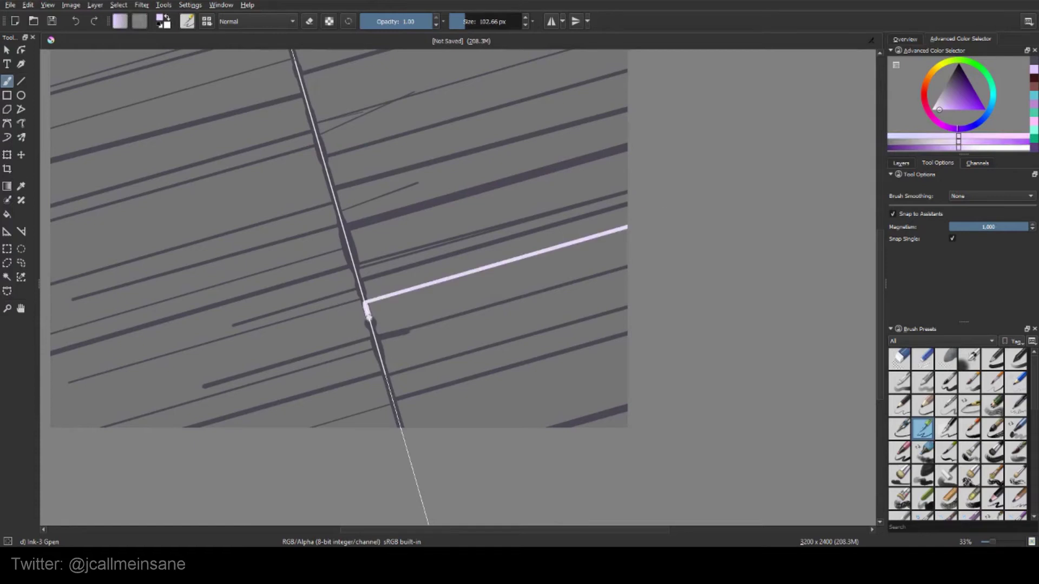
left_click_drag(607, 224, 363, 294)
left_click_drag(523, 208, 541, 273)
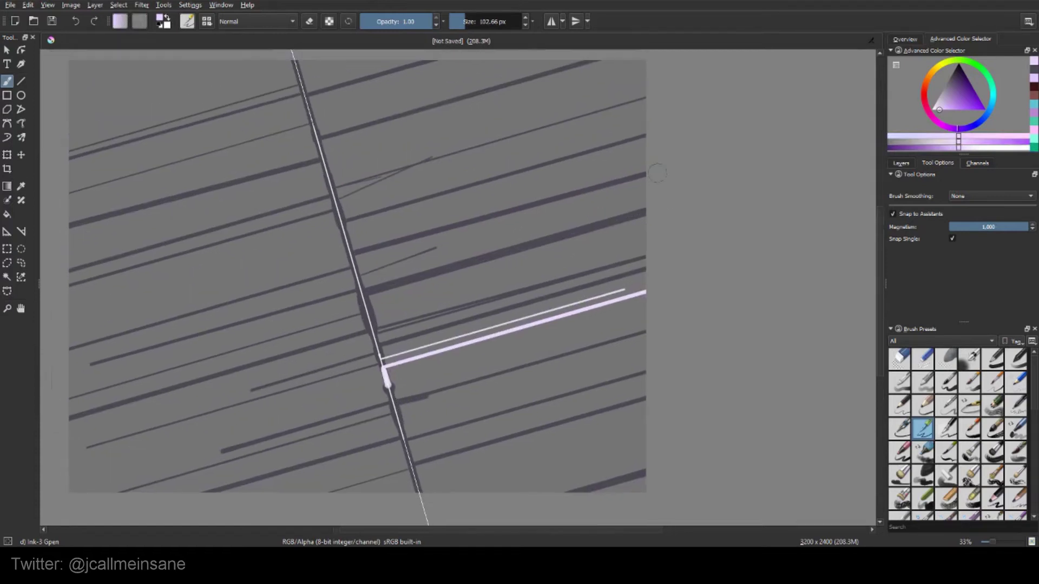
Paint parallel lavender strokes from the canvas's right edge in to the upper half of the infinite ruler.
mouse_move(643, 175)
left_mouse_down()
mouse_move(356, 275)
mouse_move(348, 243)
left_mouse_up()
left_click_drag(647, 137, 343, 224)
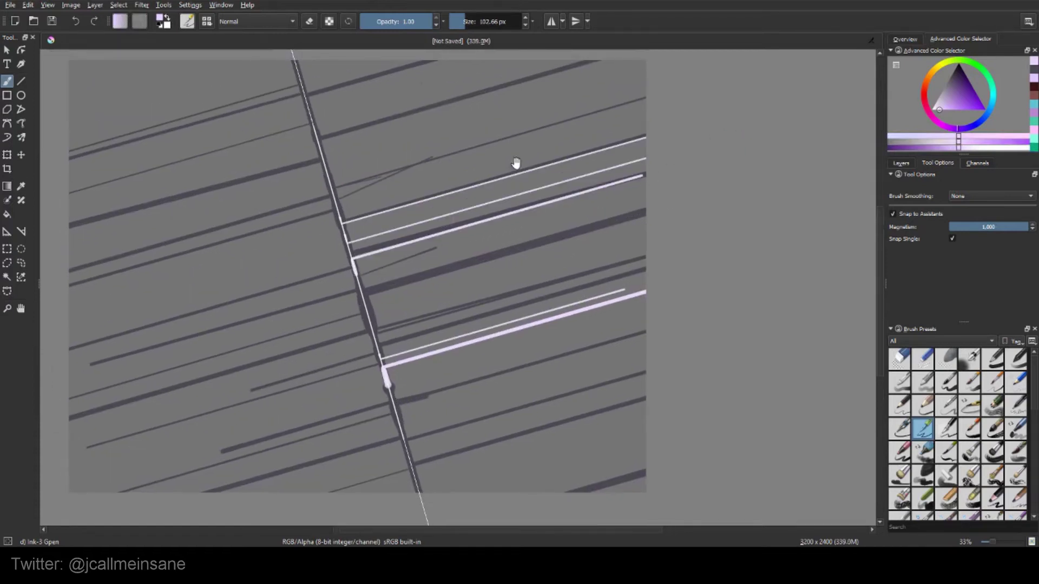
left_click_drag(515, 163, 507, 283)
left_click_drag(639, 195, 317, 286)
left_click_drag(621, 179, 311, 268)
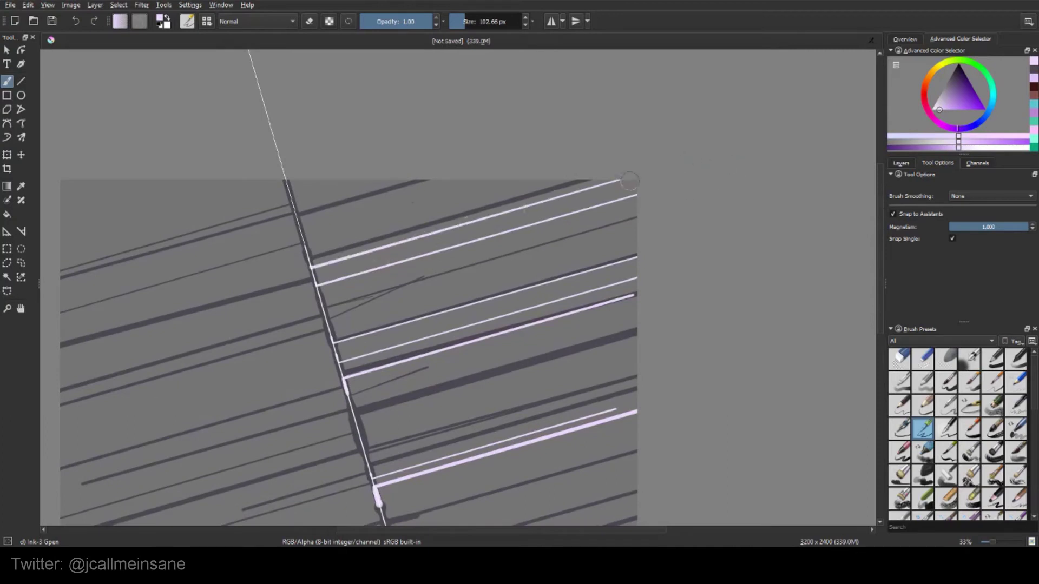
Fill the gaps near the canvas's upper right with more parallel lavender strokes running in to the infinite ruler.
left_click_drag(602, 257, 329, 326)
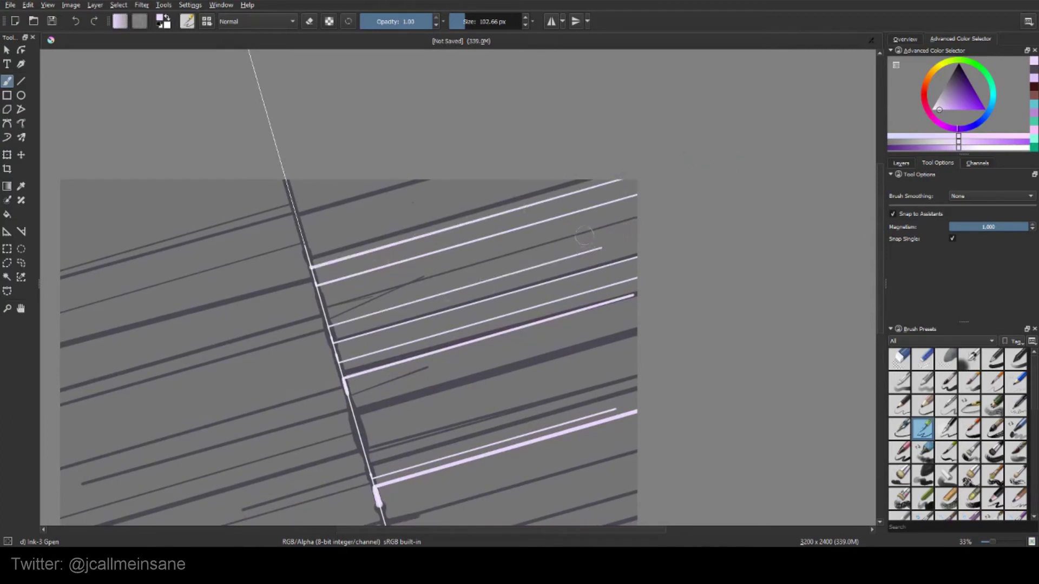
left_click_drag(576, 240, 324, 309)
left_click_drag(578, 232, 320, 298)
left_click_drag(597, 216, 320, 296)
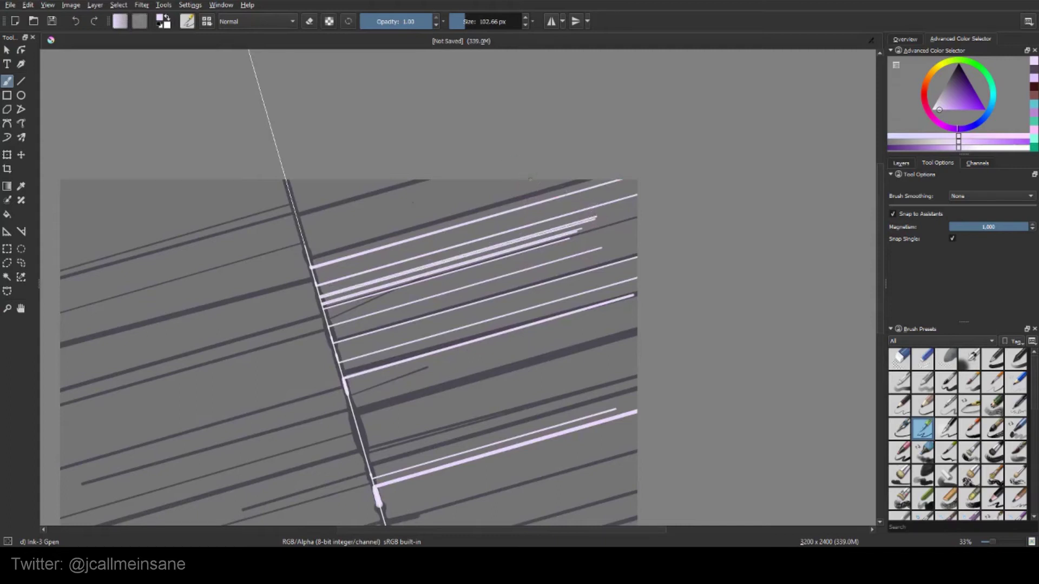
left_click_drag(527, 183, 307, 252)
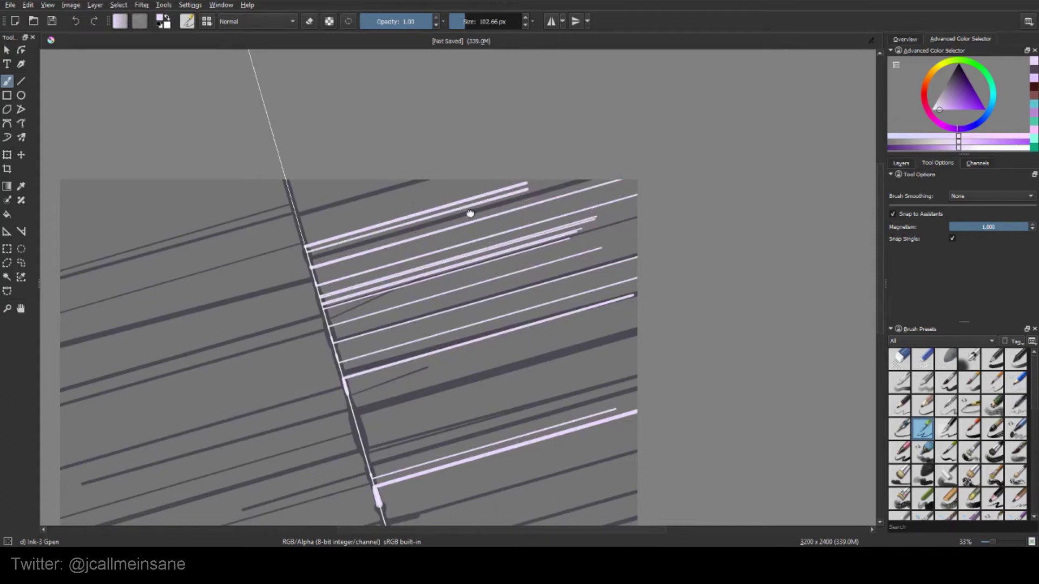
Paint parallel lavender strokes on the left side of the infinite ruler, spanning to the canvas's left edge.
left_click_drag(470, 213, 644, 179)
left_click_drag(228, 306, 484, 237)
left_click_drag(229, 333, 493, 262)
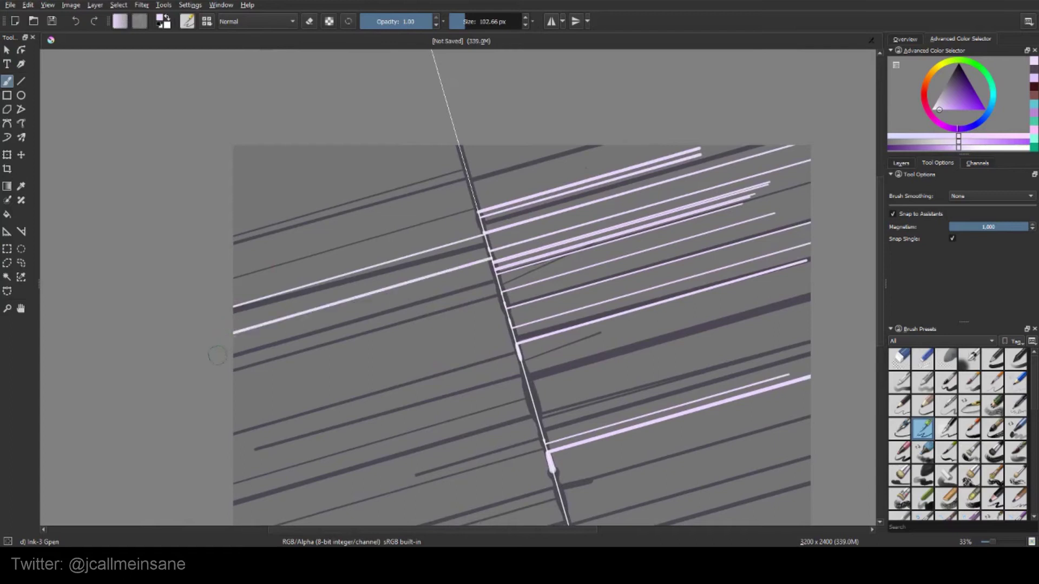
mouse_move(229, 351)
left_mouse_down()
mouse_move(496, 283)
mouse_move(499, 291)
mouse_move(222, 399)
left_mouse_up()
scroll(227, 407, "down", 1)
left_click_drag(514, 325, 223, 414)
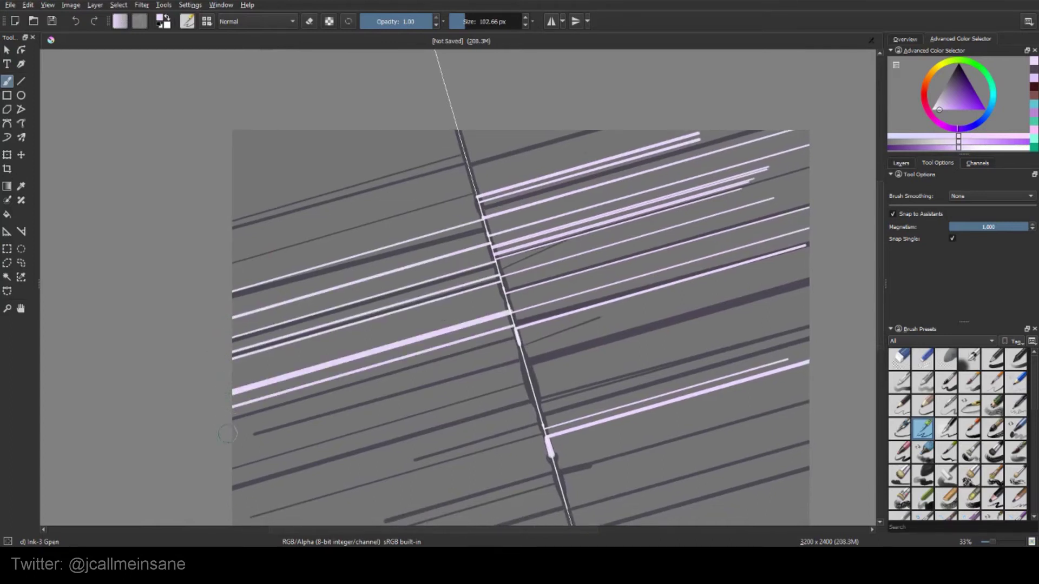
scroll(228, 434, "down", 2)
left_click_drag(524, 327, 226, 425)
Reduce the brush size to 41.02 px and paint thin parallel lavender strokes left of the infinite ruler's middle section.
key("bracketleft")
key("bracketleft")
key("bracketleft")
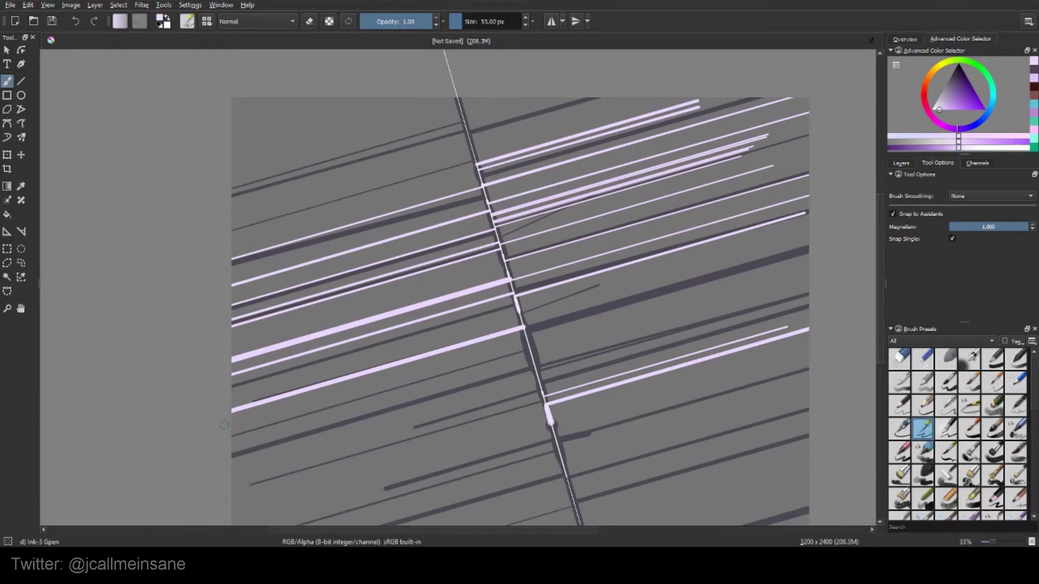
mouse_move(529, 344)
left_mouse_down()
mouse_move(239, 427)
mouse_move(232, 374)
left_mouse_up()
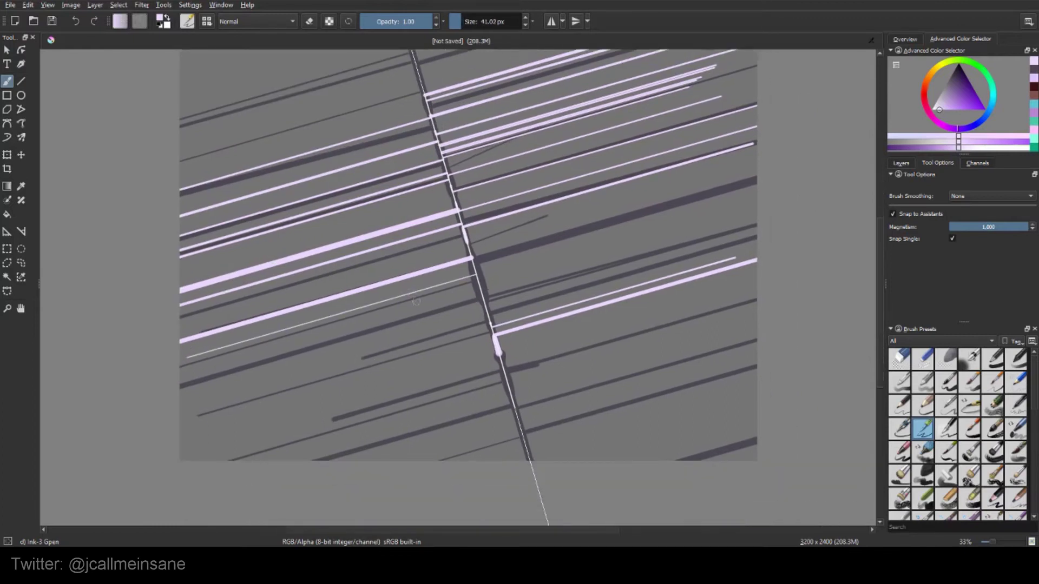
mouse_move(419, 303)
left_mouse_down()
mouse_move(478, 289)
mouse_move(478, 300)
left_mouse_up()
left_click_drag(423, 326, 484, 319)
left_click_drag(415, 352, 490, 333)
mouse_move(373, 347)
left_mouse_down()
mouse_move(486, 315)
mouse_move(483, 303)
left_mouse_up()
left_click_drag(374, 330, 479, 288)
left_click_drag(365, 318, 480, 290)
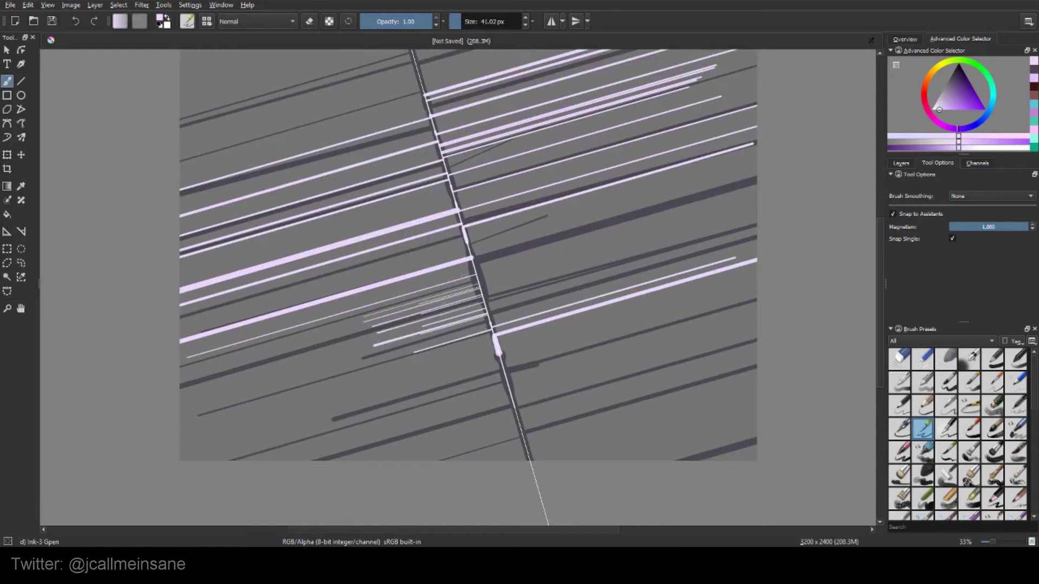
Paint short parallel lavender strokes from the canvas's lower left area in to the lower end of the infinite ruler.
mouse_move(441, 385)
left_mouse_down()
mouse_move(449, 320)
mouse_move(512, 310)
left_mouse_up()
mouse_move(419, 350)
left_mouse_down()
mouse_move(516, 325)
mouse_move(521, 341)
left_mouse_up()
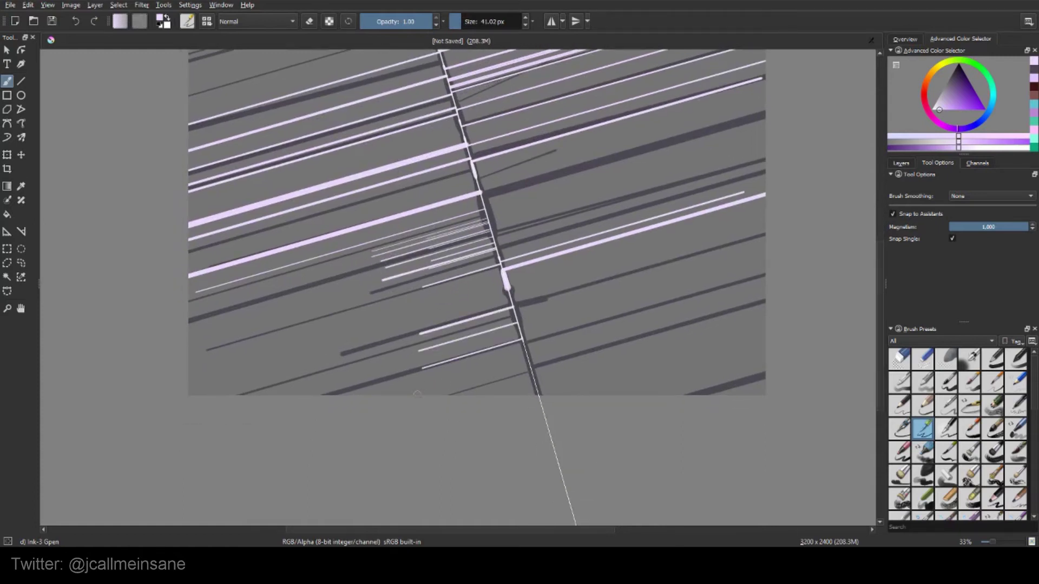
mouse_move(425, 389)
left_mouse_down()
mouse_move(528, 361)
mouse_move(444, 348)
left_mouse_up()
scroll(522, 341, "down", 2)
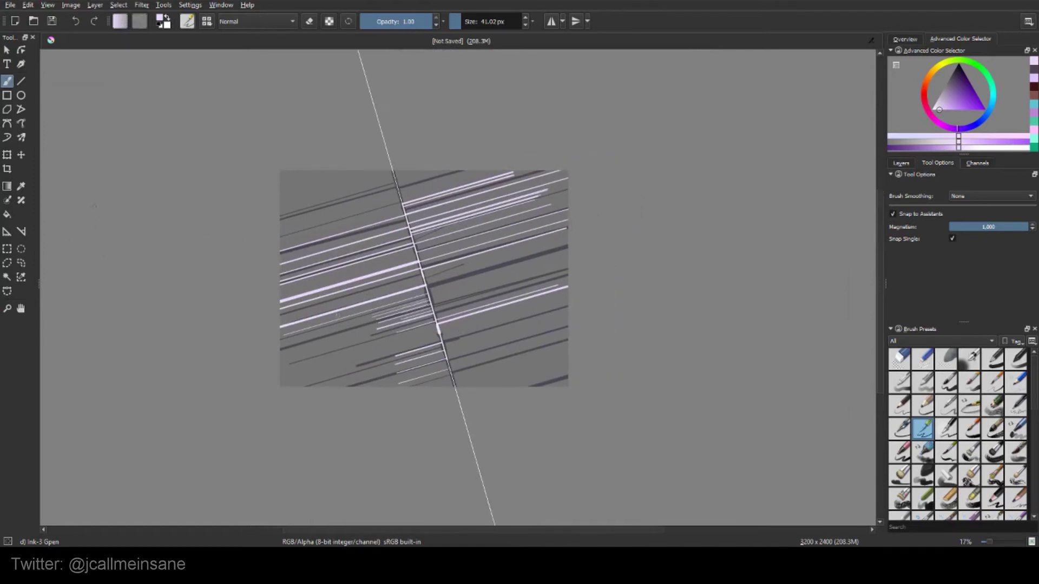
Remove the infinite ruler assistant and clear all painted strokes from the canvas.
left_click(7, 231)
left_click(454, 220)
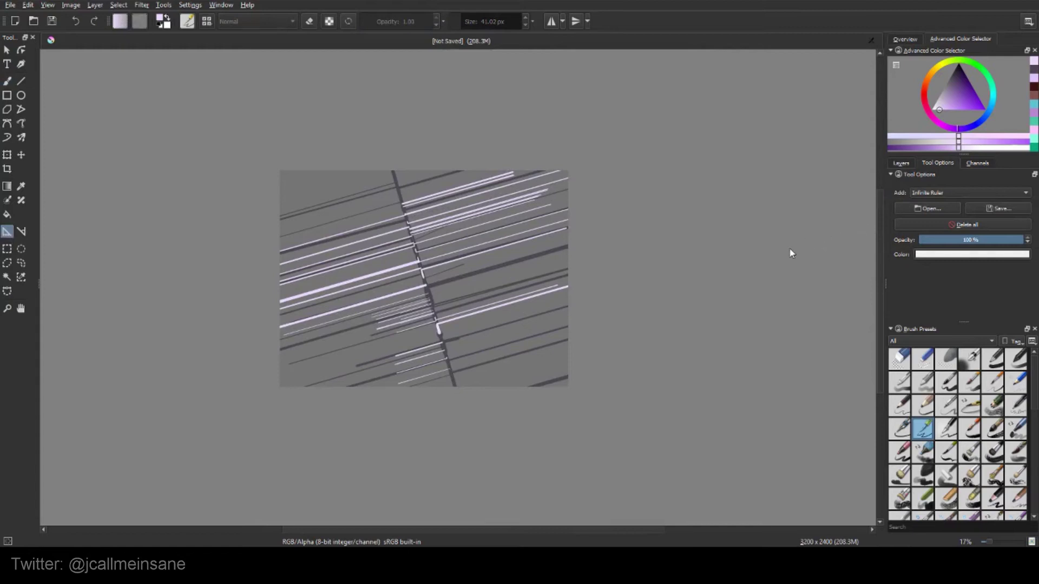
key("Delete")
Add three Parallel Ruler assistants: one near-vertical, one slanting down to the right, and one diagonal rising to the right.
left_click(925, 195)
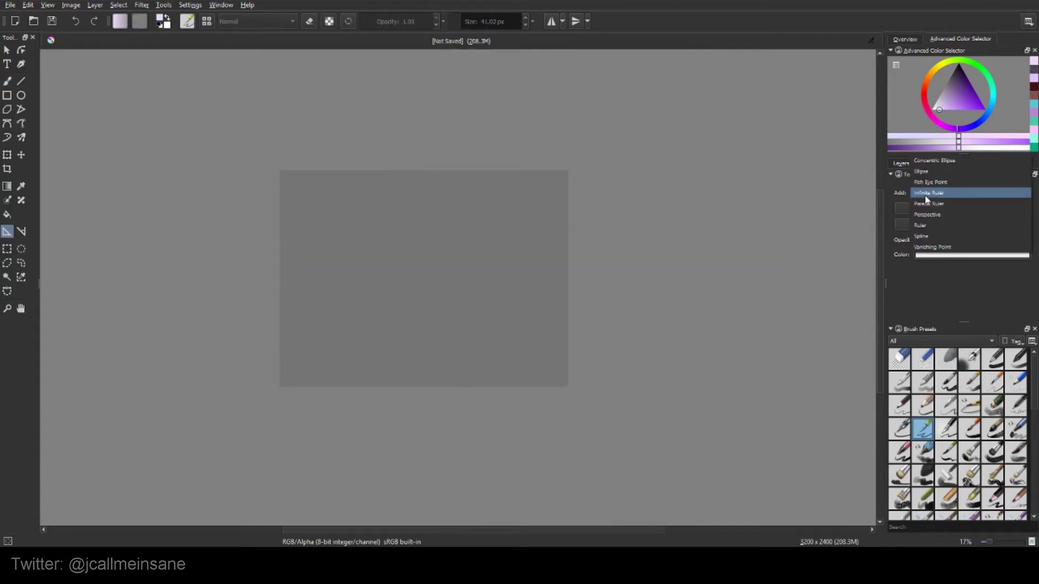
left_click(927, 204)
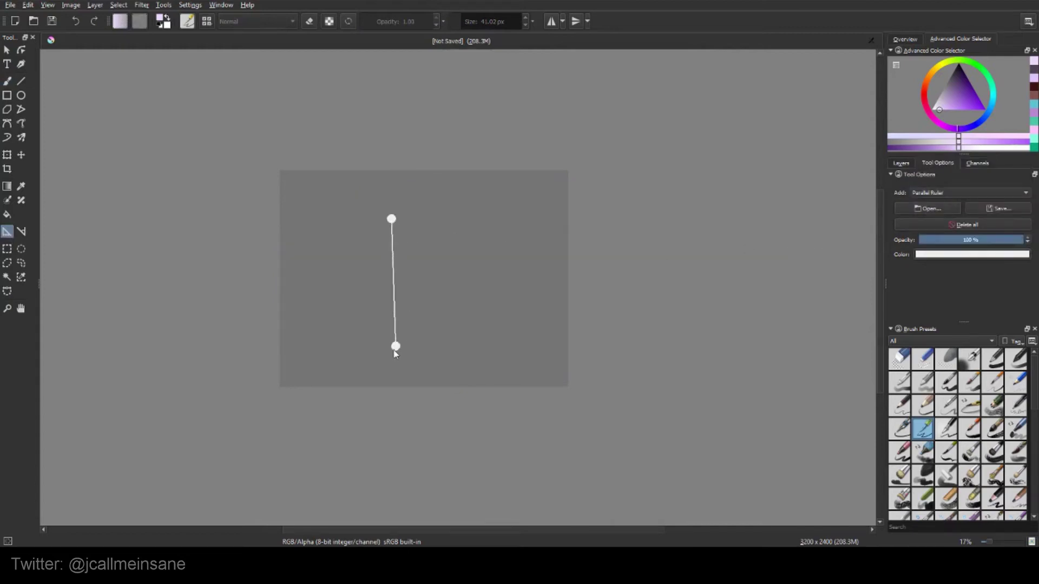
left_click(393, 353)
left_click(475, 209)
left_click(536, 331)
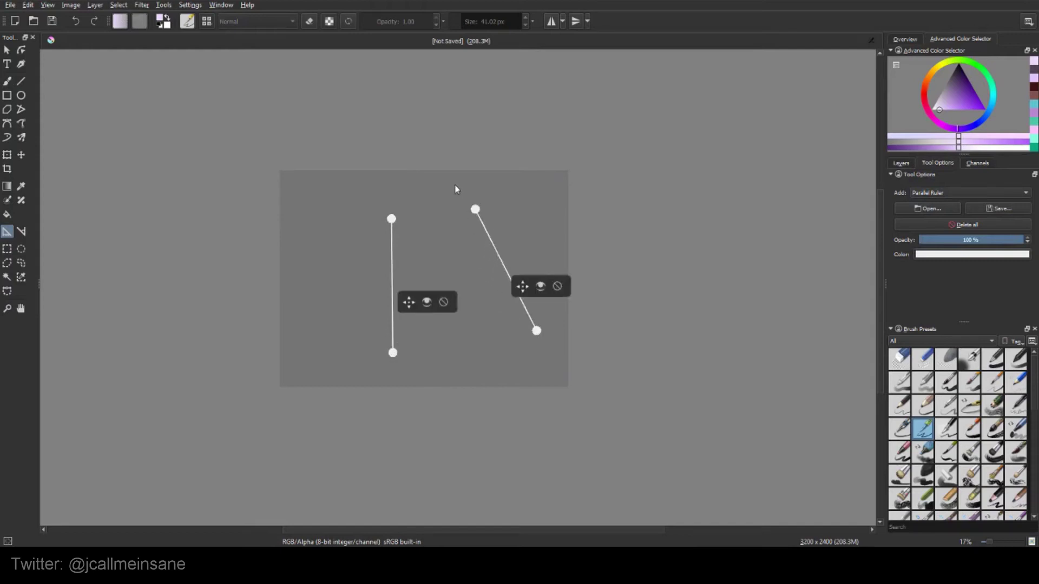
left_click(457, 185)
left_click(314, 296)
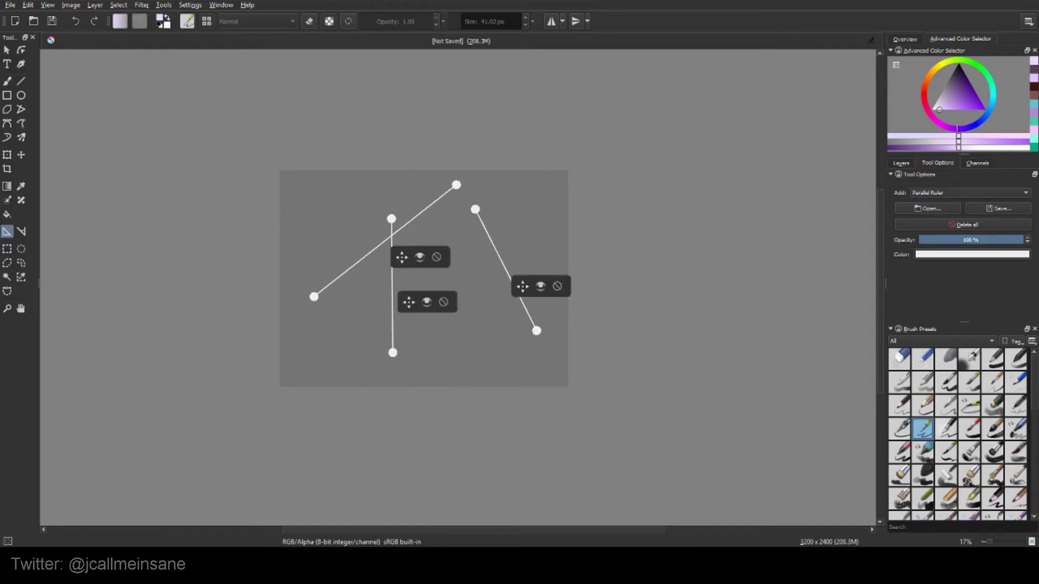
Try a lavender brush stroke along the rising diagonal parallel ruler's direction, and undo it.
key("b")
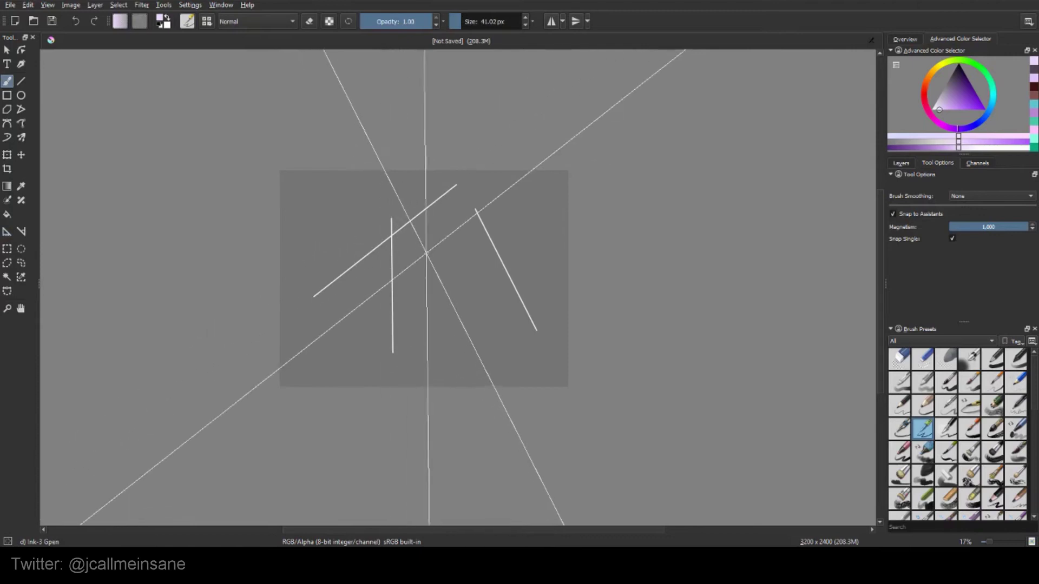
left_click_drag(339, 331, 543, 171)
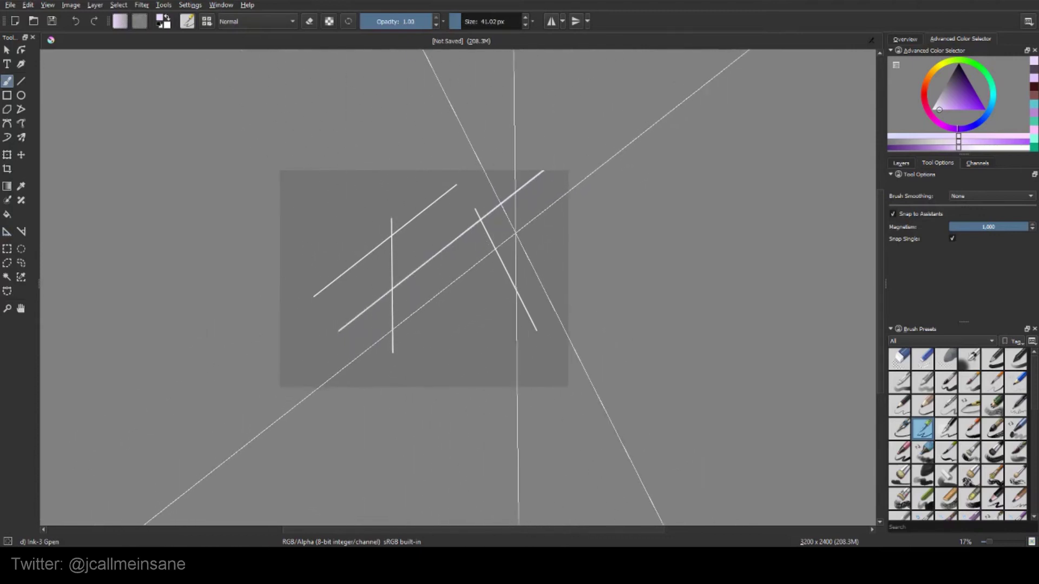
key("ctrl+z")
Turn off Snap Single, pick a medium blue color, and try a stroke between the parallel rulers, undoing it.
left_click(952, 238)
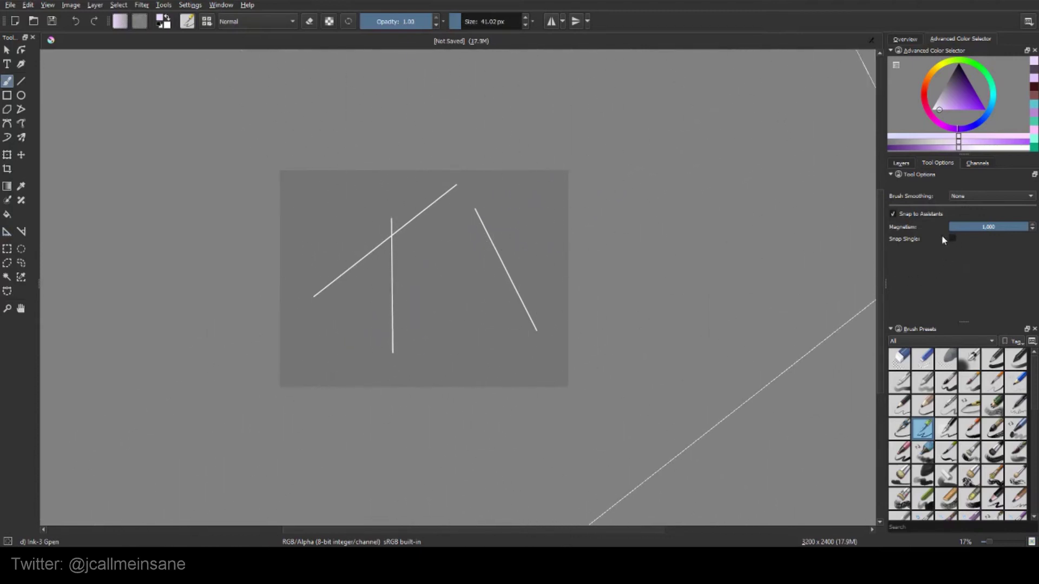
left_click(991, 112)
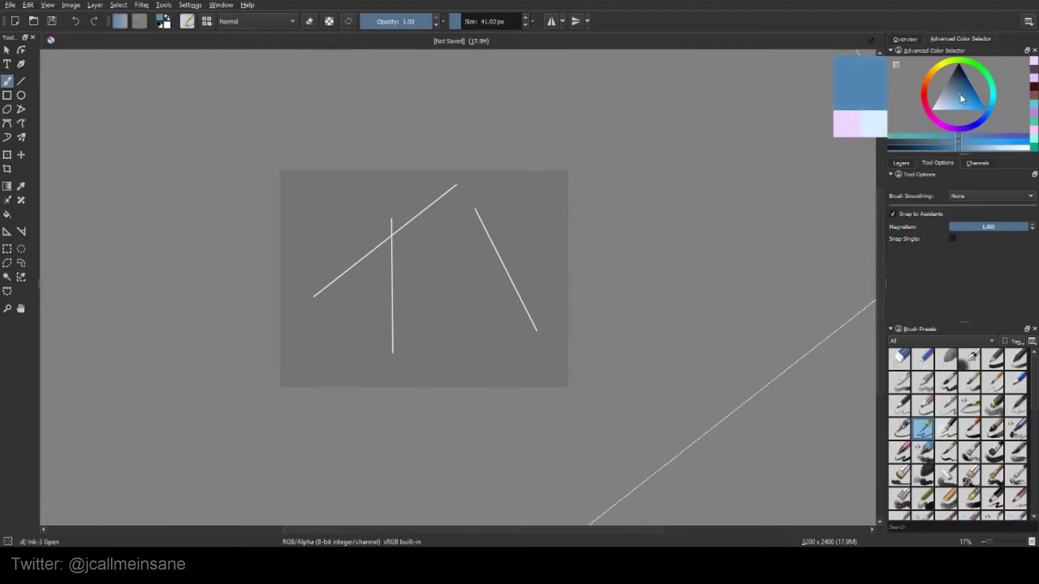
mouse_move(430, 260)
left_mouse_down()
mouse_move(415, 224)
mouse_move(432, 316)
mouse_move(458, 284)
mouse_move(510, 331)
mouse_move(380, 259)
mouse_move(475, 286)
left_mouse_up()
key("ctrl+z")
Pick a light blue color, try strokes that change direction among the three parallel rulers, and undo them all.
left_click(941, 110)
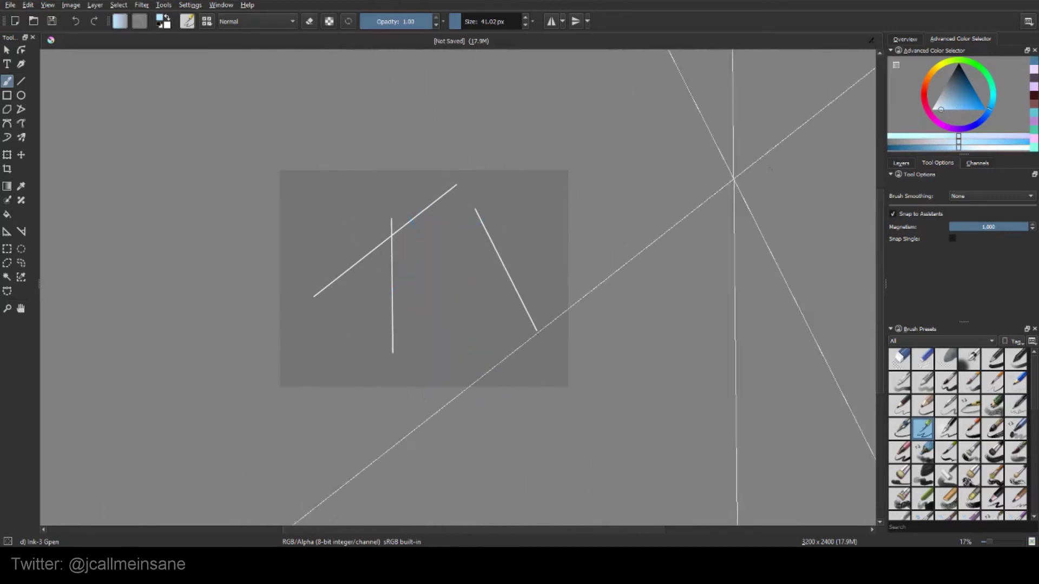
mouse_move(436, 240)
left_mouse_down()
mouse_move(457, 273)
mouse_move(453, 352)
mouse_move(419, 323)
mouse_move(443, 236)
mouse_move(426, 207)
mouse_move(440, 267)
mouse_move(392, 311)
mouse_move(429, 327)
mouse_move(414, 355)
mouse_move(386, 355)
mouse_move(373, 289)
mouse_move(394, 306)
left_mouse_up()
key("ctrl+z")
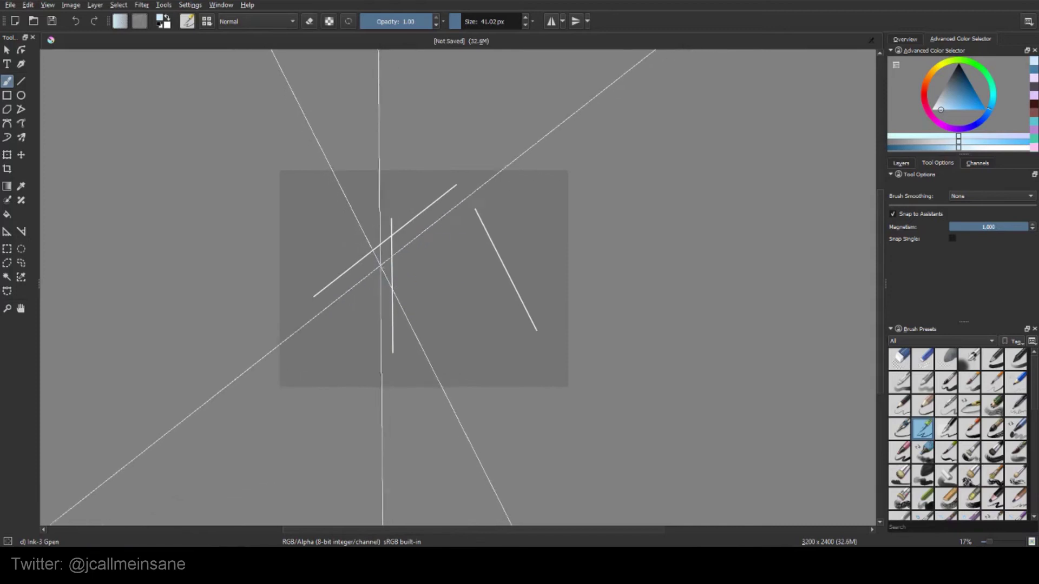
mouse_move(380, 250)
left_mouse_down()
mouse_move(448, 206)
mouse_move(488, 257)
mouse_move(513, 330)
mouse_move(479, 262)
mouse_move(490, 298)
mouse_move(515, 241)
mouse_move(431, 300)
left_mouse_up()
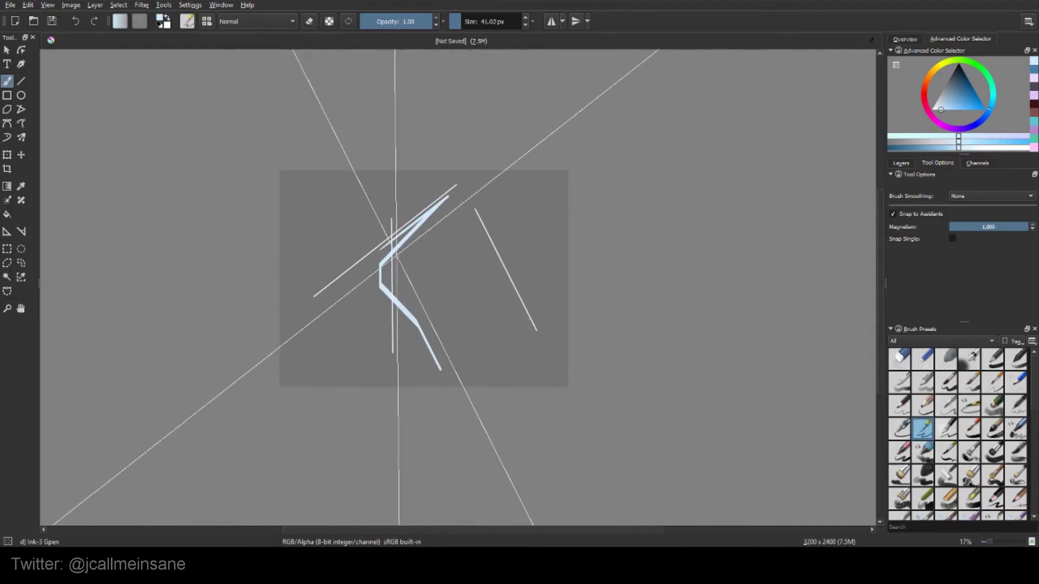
mouse_move(396, 257)
left_mouse_down()
mouse_move(393, 281)
mouse_move(395, 228)
mouse_move(397, 355)
left_mouse_up()
mouse_move(491, 237)
left_mouse_down()
mouse_move(528, 320)
mouse_move(484, 226)
mouse_move(498, 329)
mouse_move(461, 231)
mouse_move(463, 319)
mouse_move(497, 374)
mouse_move(427, 290)
mouse_move(514, 348)
mouse_move(441, 266)
mouse_move(511, 346)
mouse_move(479, 355)
mouse_move(443, 346)
mouse_move(470, 395)
mouse_move(437, 401)
mouse_move(368, 386)
mouse_move(433, 426)
mouse_move(472, 397)
mouse_move(411, 329)
mouse_move(459, 304)
mouse_move(463, 286)
mouse_move(448, 296)
mouse_move(444, 282)
mouse_move(480, 255)
mouse_move(527, 295)
mouse_move(524, 333)
mouse_move(495, 384)
mouse_move(526, 410)
mouse_move(497, 343)
mouse_move(503, 337)
mouse_move(546, 353)
mouse_move(531, 373)
mouse_move(546, 362)
mouse_move(501, 370)
mouse_move(505, 384)
mouse_move(421, 419)
mouse_move(454, 424)
mouse_move(423, 406)
mouse_move(401, 437)
mouse_move(328, 336)
mouse_move(346, 319)
mouse_move(349, 349)
mouse_move(336, 289)
mouse_move(329, 306)
mouse_move(376, 243)
mouse_move(429, 273)
mouse_move(432, 240)
mouse_move(458, 284)
mouse_move(460, 215)
mouse_move(404, 234)
mouse_move(376, 348)
mouse_move(515, 329)
left_mouse_up()
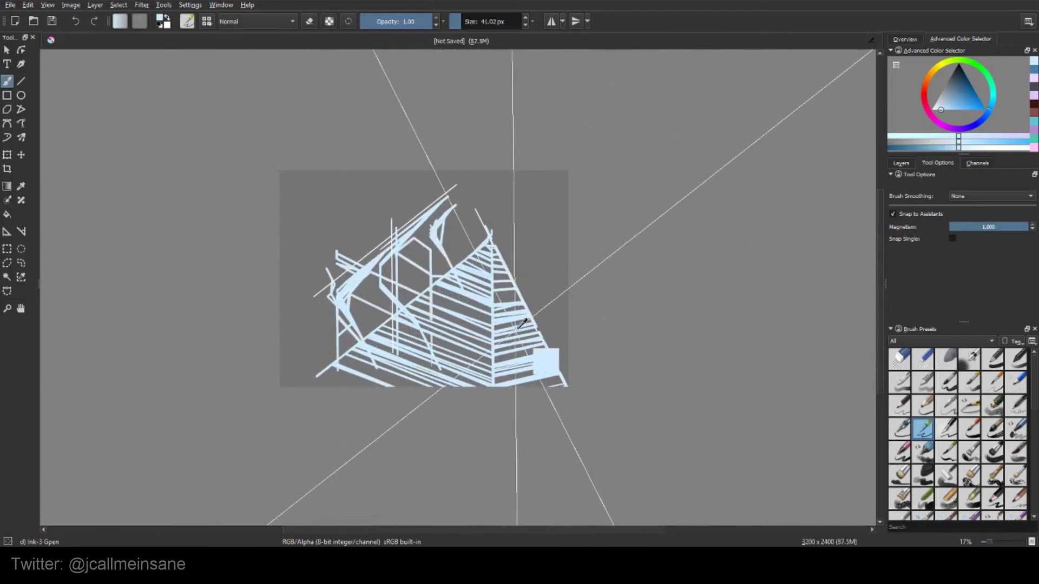
key("ctrl+z")
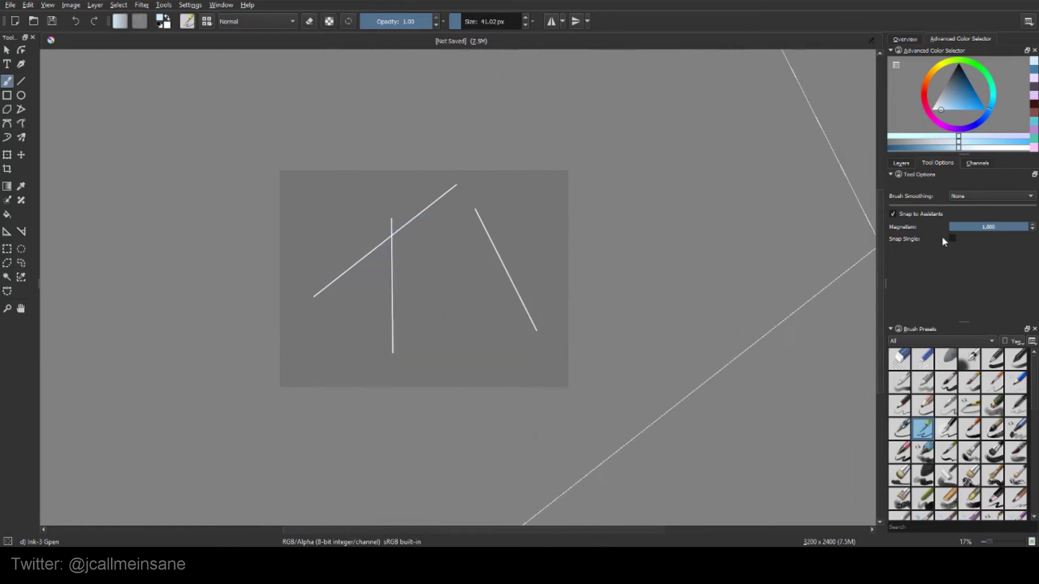
Turn Snap Single back on and paint light blue strokes parallel to the down-right slanting ruler on the canvas's right side.
left_click_drag(477, 225, 528, 380)
left_click_drag(456, 221, 525, 393)
left_click_drag(479, 238, 531, 359)
left_click_drag(495, 221, 550, 344)
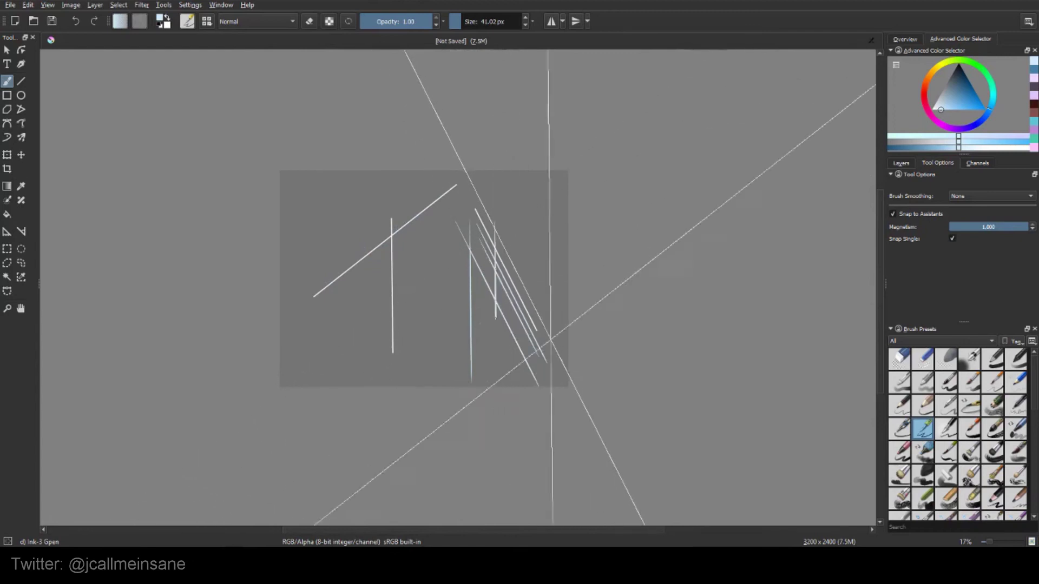
left_click_drag(504, 216, 565, 344)
mouse_move(496, 192)
left_mouse_down()
mouse_move(569, 334)
mouse_move(570, 317)
left_mouse_up()
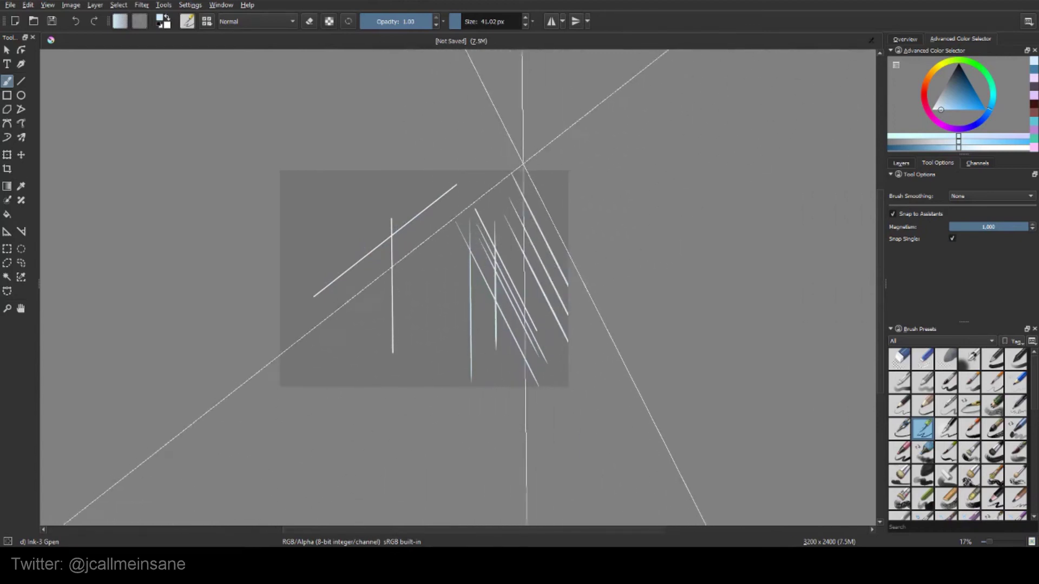
mouse_move(522, 169)
left_mouse_down()
mouse_move(523, 327)
mouse_move(569, 287)
left_mouse_up()
Paint two vertical strokes and one rising diagonal stroke parallel to the rulers around the canvas's middle.
left_click_drag(445, 257, 446, 391)
left_click_drag(325, 301, 430, 219)
left_click_drag(409, 222, 410, 391)
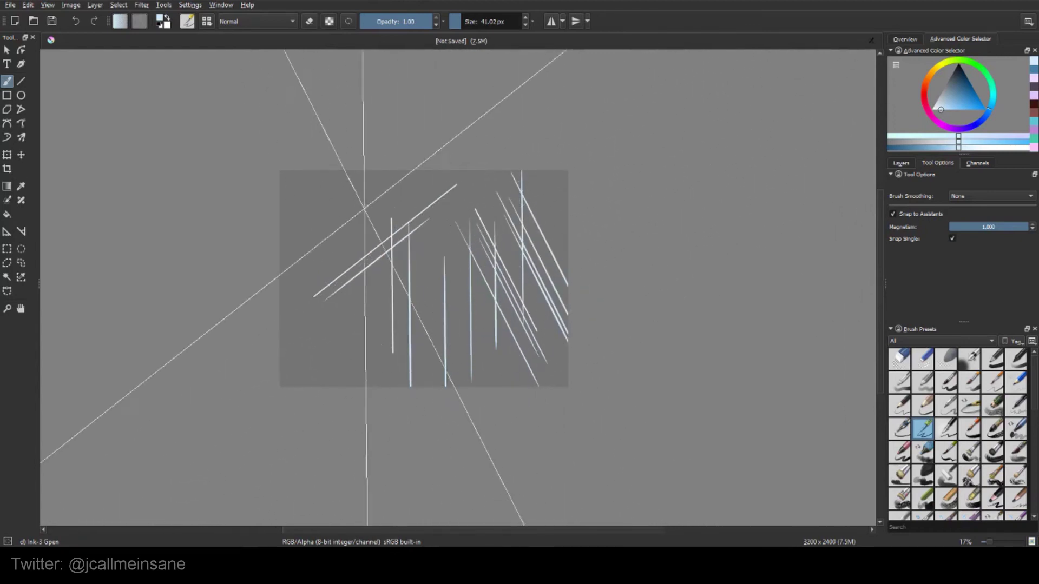
Paint light blue strokes parallel to the rising diagonal ruler across the canvas's upper left corner.
left_click_drag(330, 257, 442, 169)
mouse_move(420, 169)
left_mouse_down()
mouse_move(240, 305)
mouse_move(428, 158)
left_mouse_up()
left_click_drag(262, 262, 390, 163)
mouse_move(260, 250)
left_mouse_down()
mouse_move(373, 163)
mouse_move(357, 154)
left_mouse_up()
left_click_drag(259, 252, 374, 164)
Paint long rising diagonal strokes across the middle and lower canvas, and cross them with down-right slanting strokes.
left_click_drag(265, 312, 451, 166)
left_click_drag(278, 362, 485, 200)
left_click_drag(304, 376, 522, 207)
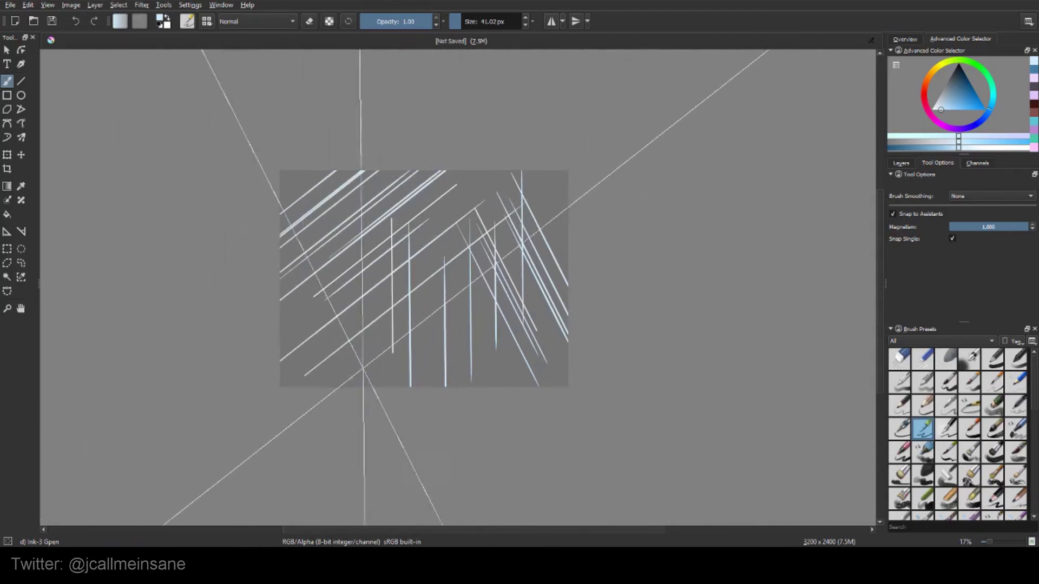
left_click_drag(391, 350, 563, 215)
left_click_drag(369, 388, 552, 245)
left_click_drag(401, 388, 553, 267)
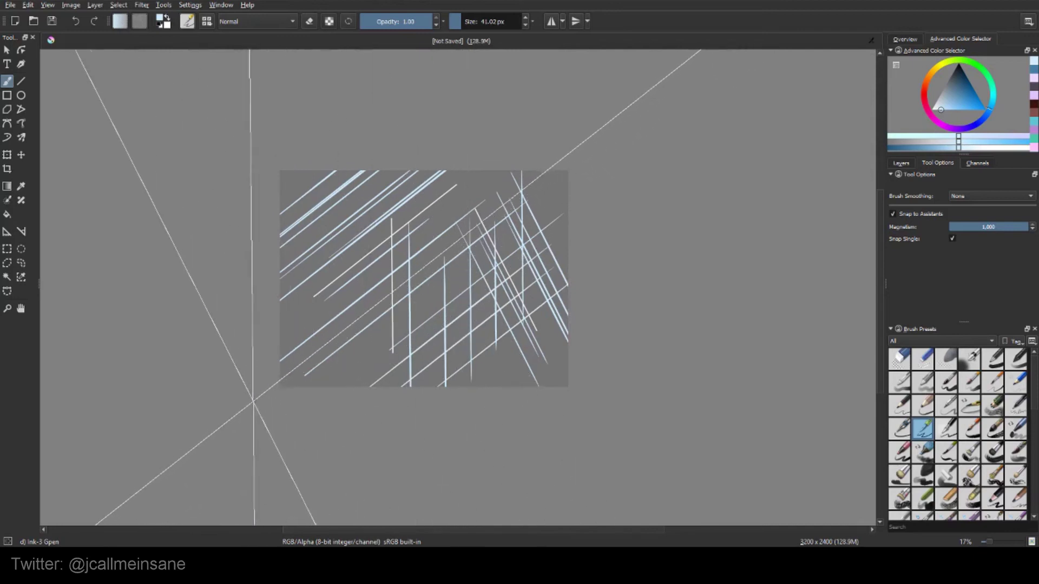
left_click_drag(448, 239, 523, 388)
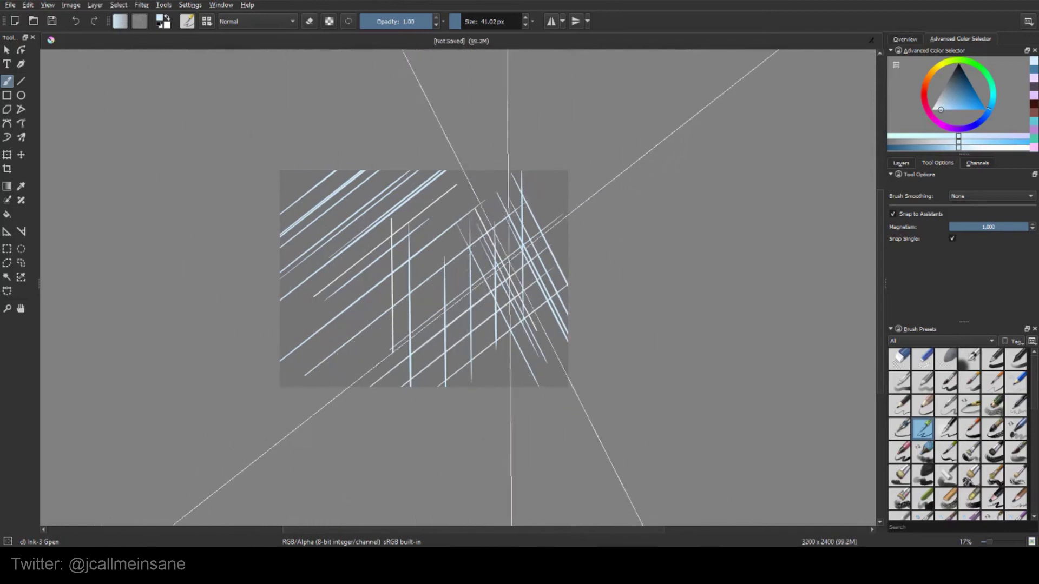
left_click_drag(461, 272, 519, 388)
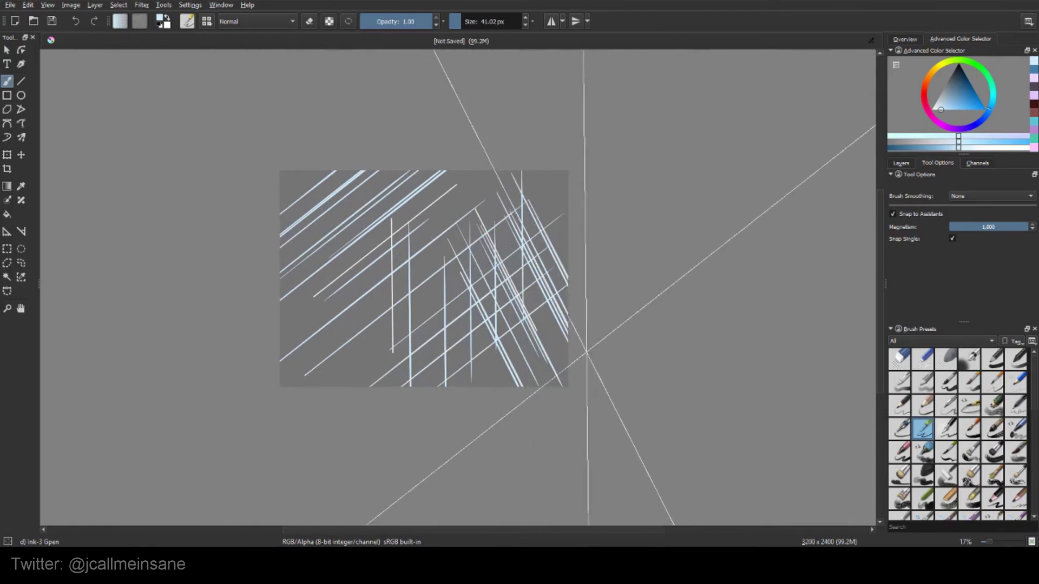
Switch to a light lavender color, paint two strokes snapped to the parallel rulers, and pick a vivid purple.
left_click_drag(985, 122, 956, 131)
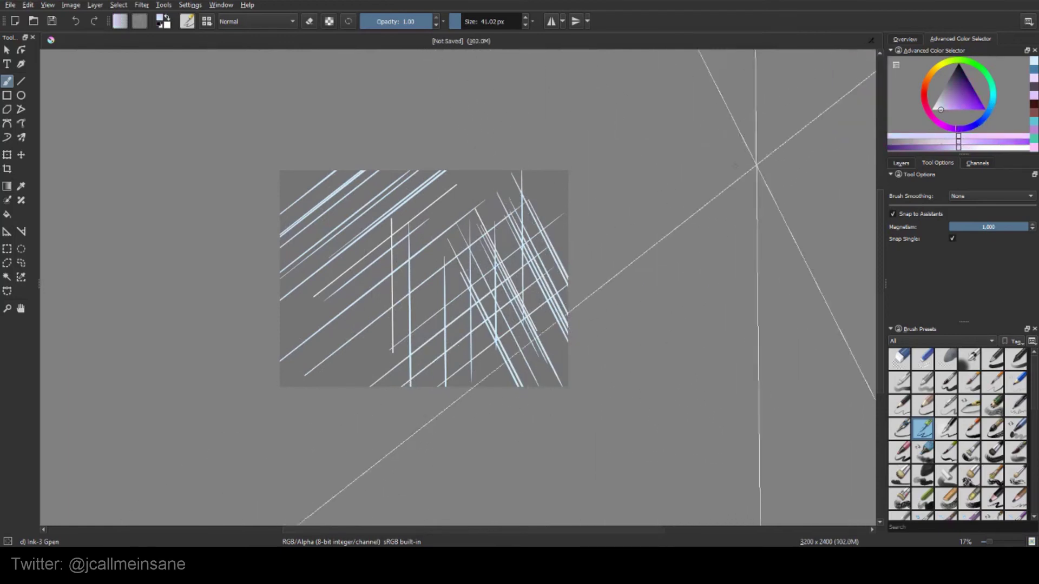
left_click_drag(462, 244, 479, 231)
left_click_drag(509, 232, 570, 360)
left_click(961, 109)
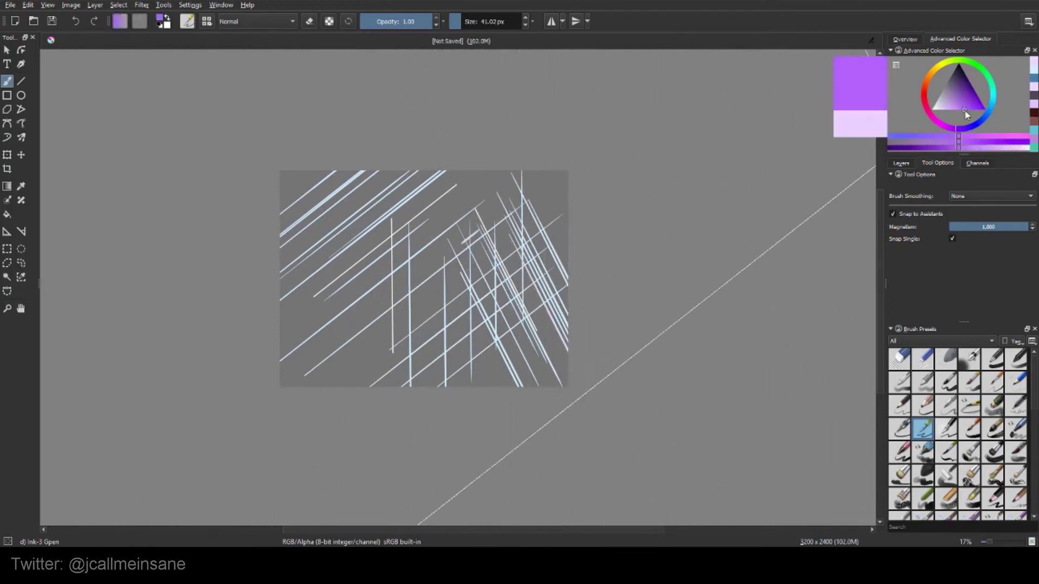
Paint three purple down-right slanting strokes snapped to the parallel ruler across the canvas's right side.
left_click_drag(472, 246, 540, 384)
left_click_drag(484, 228, 562, 381)
mouse_move(502, 208)
left_mouse_down()
mouse_move(571, 345)
mouse_move(583, 346)
left_mouse_up()
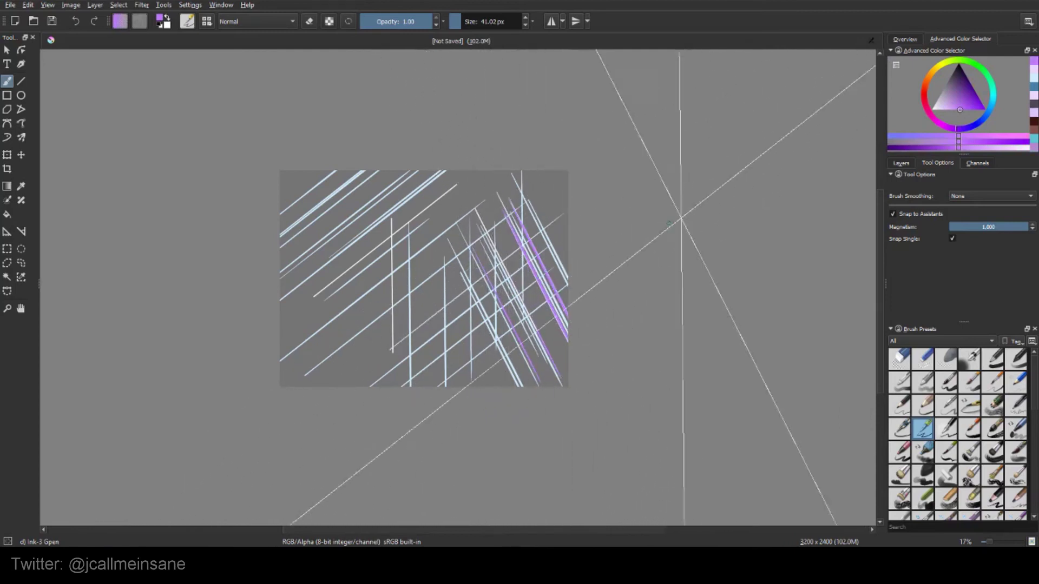
Switch to a light green color and paint four vertical strokes snapped to the vertical parallel ruler around the canvas's lower middle.
left_click(985, 70)
left_click_drag(409, 243, 411, 404)
left_click_drag(417, 262, 418, 406)
left_click_drag(436, 257, 437, 406)
left_click_drag(446, 258, 447, 425)
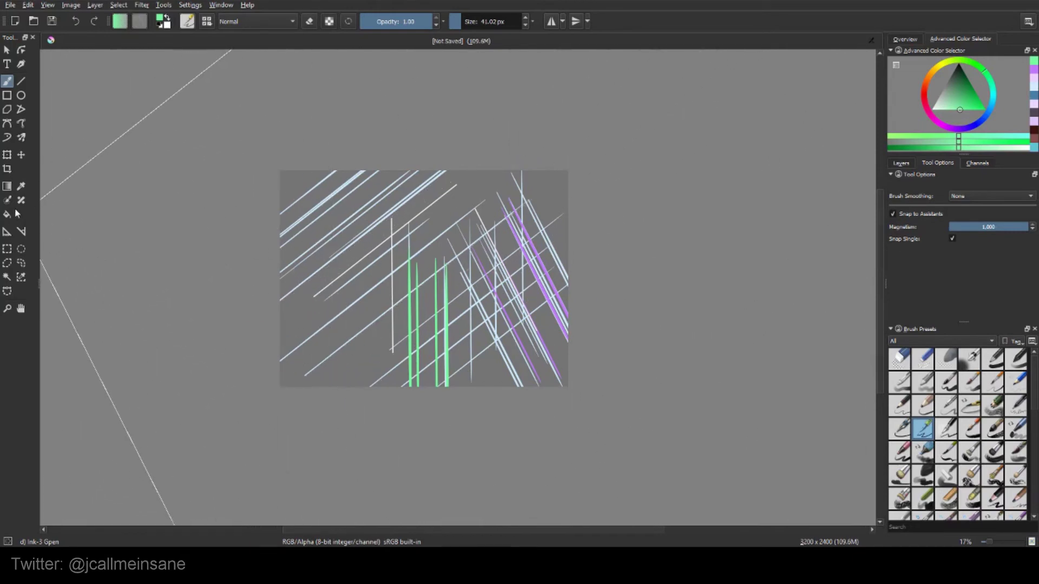
Delete the remaining parallel ruler assistants and clear all painted strokes from the canvas.
left_click(7, 233)
left_click(434, 256)
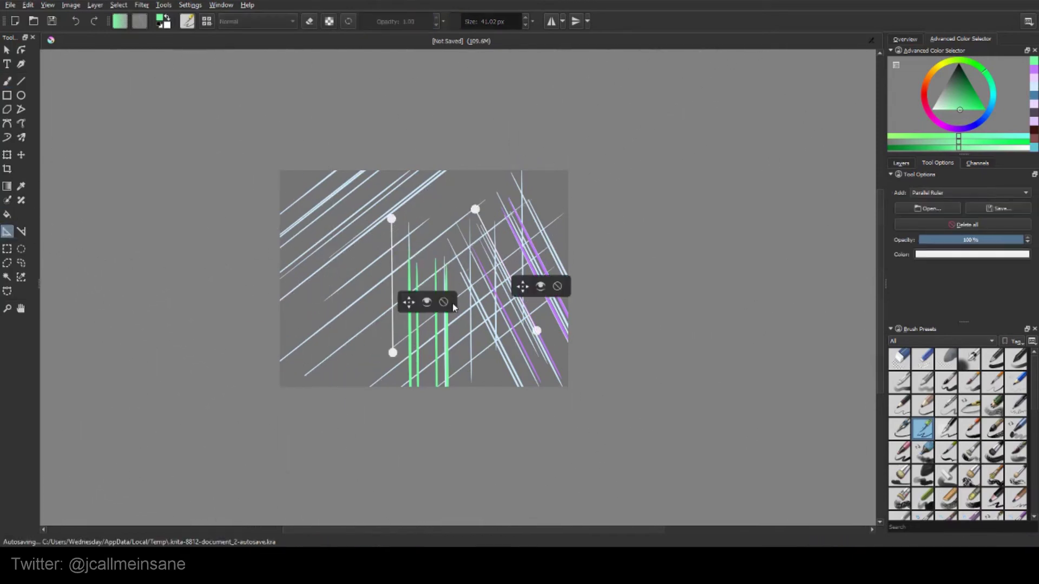
left_click(446, 303)
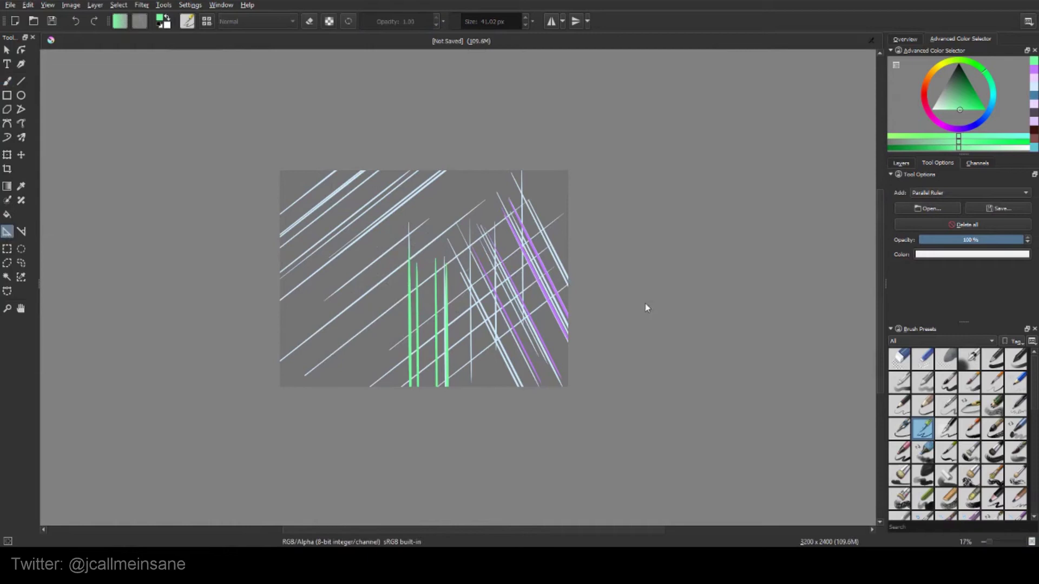
key("Delete")
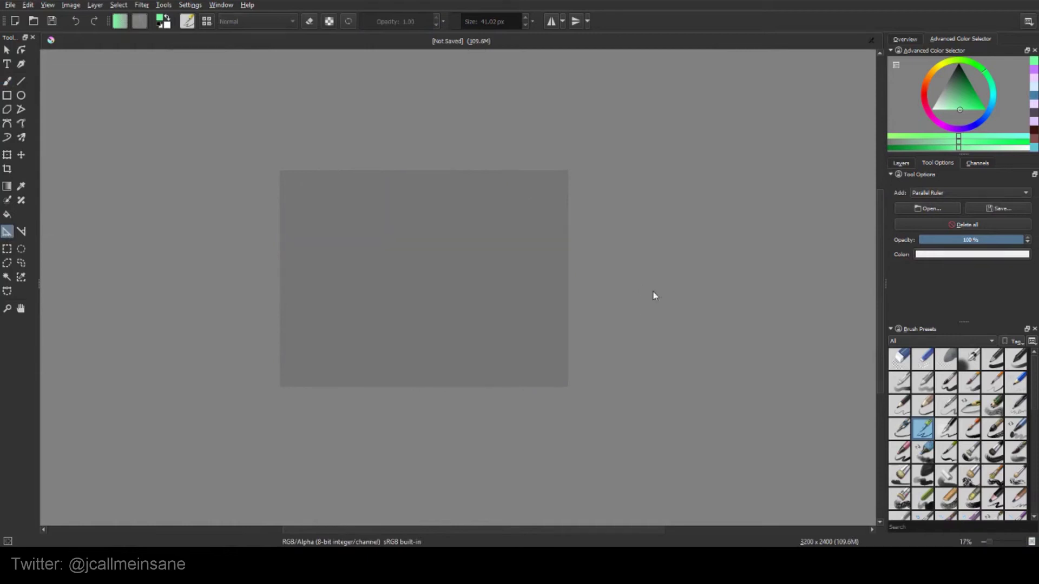
Add a four-cornered Perspective assistant as a tilted floor grid across the middle of the canvas.
left_click(946, 197)
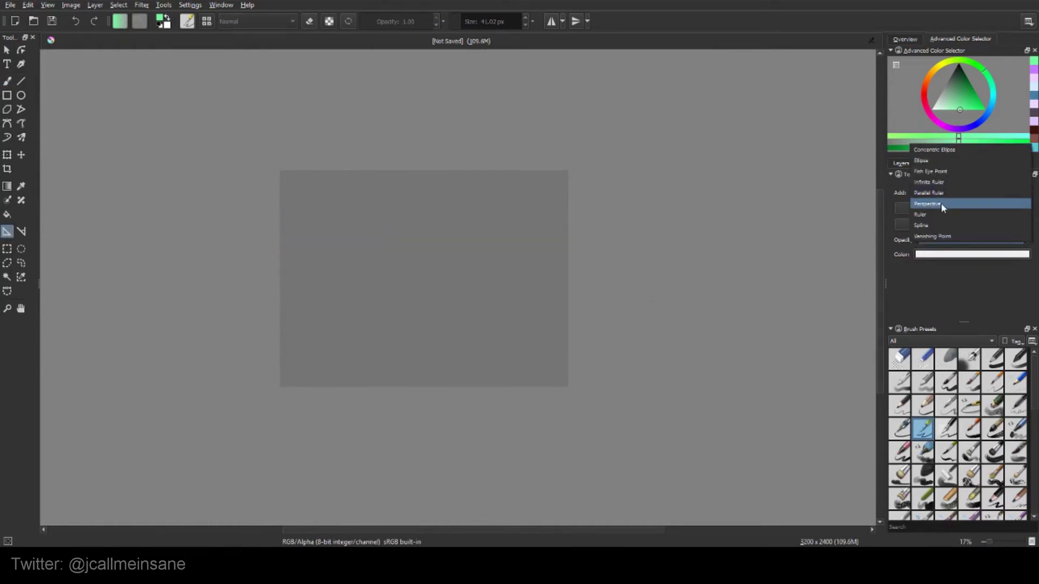
left_click(942, 206)
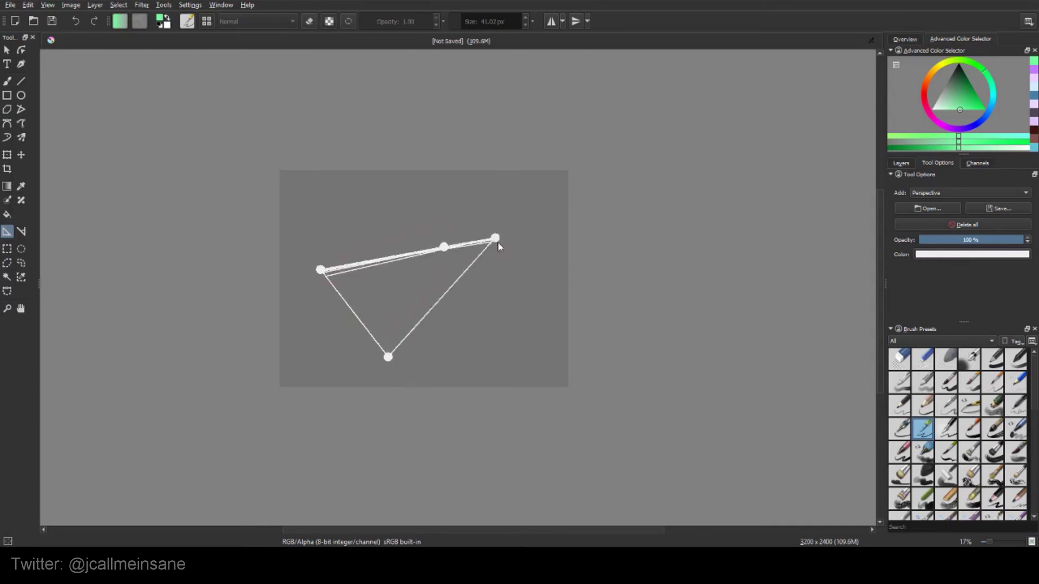
left_click(548, 271)
mouse_move(548, 272)
left_mouse_down()
mouse_move(541, 242)
mouse_move(556, 279)
left_mouse_up()
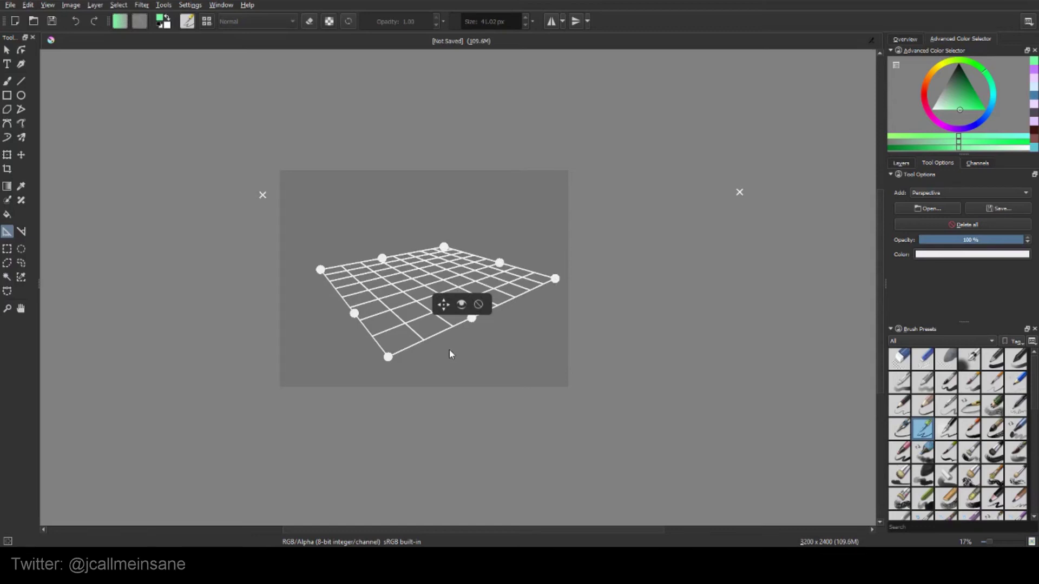
Paint green brush strokes over the perspective grid, snapped toward both of its vanishing points.
key("b")
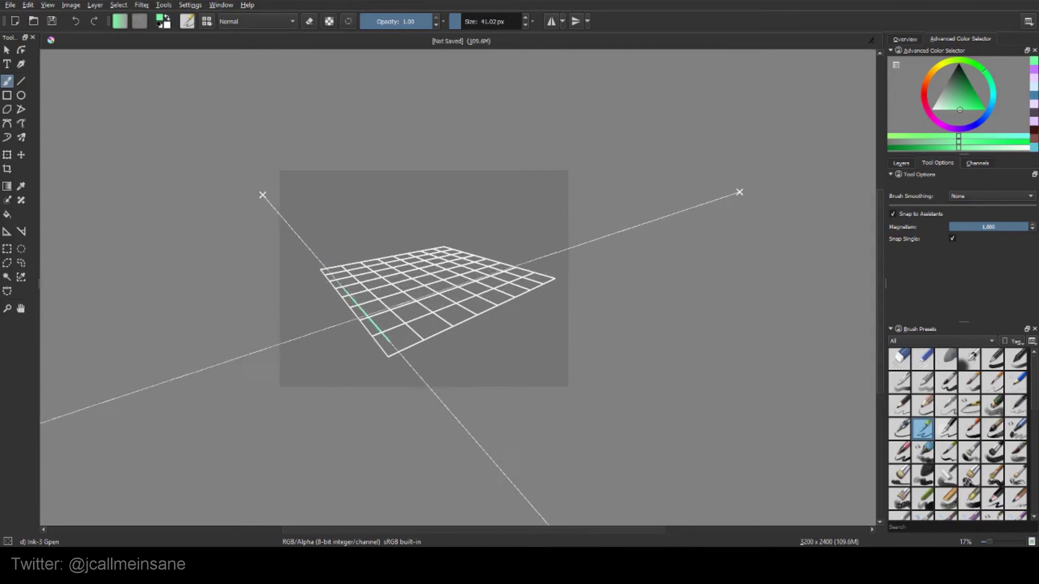
left_click_drag(364, 275, 428, 325)
left_click_drag(418, 282, 466, 308)
mouse_move(434, 257)
left_mouse_down()
mouse_move(495, 280)
mouse_move(418, 273)
left_mouse_up()
left_click_drag(437, 249, 495, 239)
mouse_move(485, 254)
left_mouse_down()
mouse_move(409, 270)
mouse_move(487, 305)
left_mouse_up()
left_click_drag(370, 265, 458, 319)
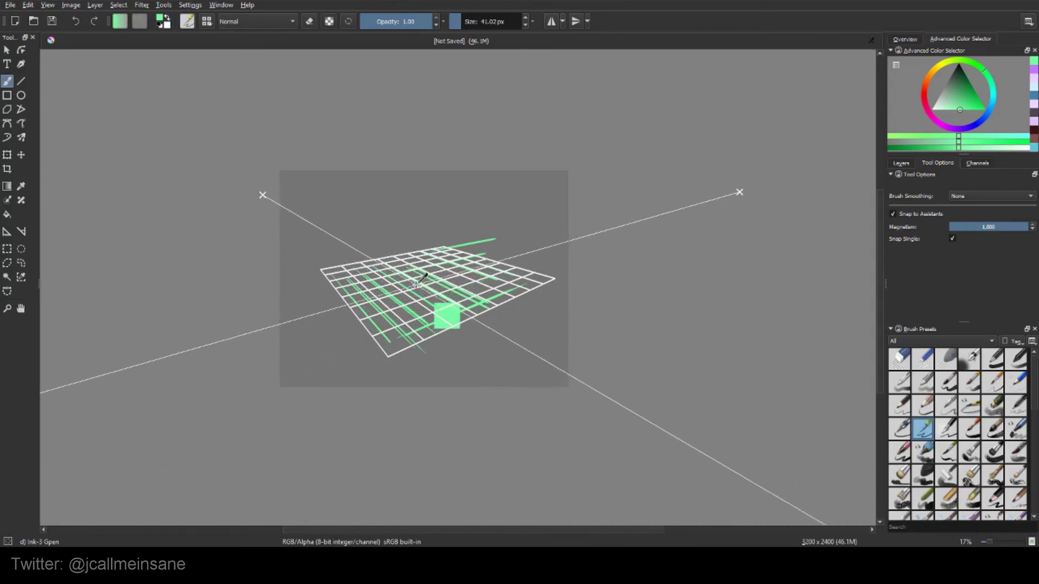
Undo the latest grid strokes and paint a down-right slanting green stroke across the middle of the perspective grid.
key("ctrl+z")
key("ctrl+z")
key("ctrl+z")
key("ctrl+z")
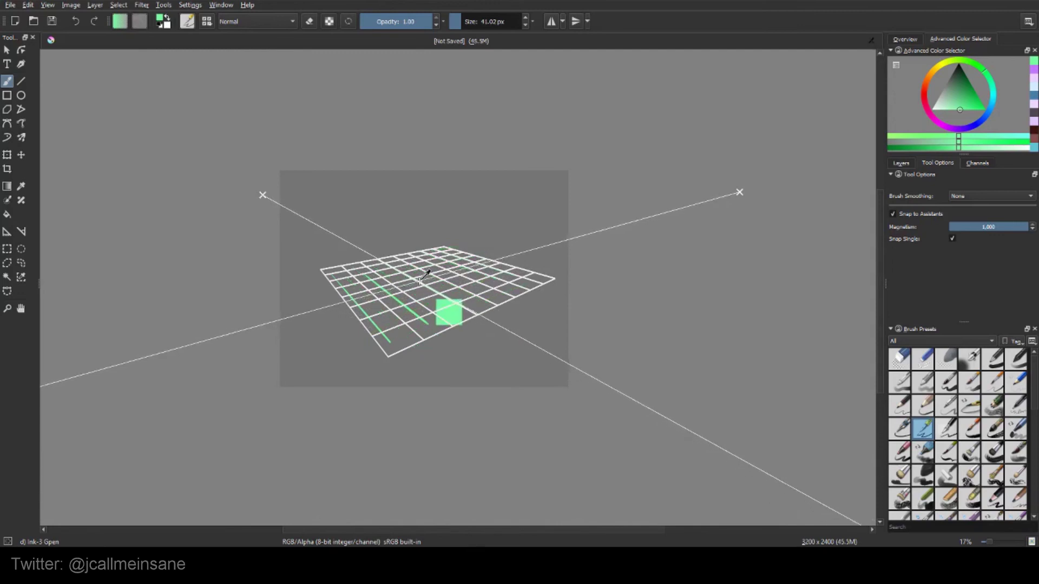
left_click_drag(410, 269, 479, 304)
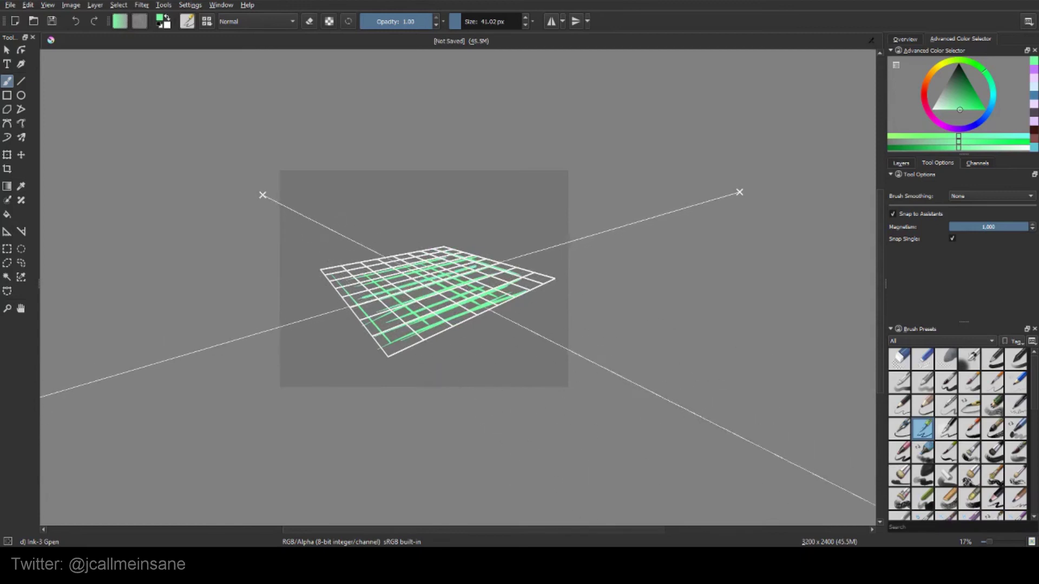
Undo the most recent rising strokes and paint a new rising green stroke across the perspective grid's lower half.
key("ctrl+z")
key("ctrl+z")
key("ctrl+z")
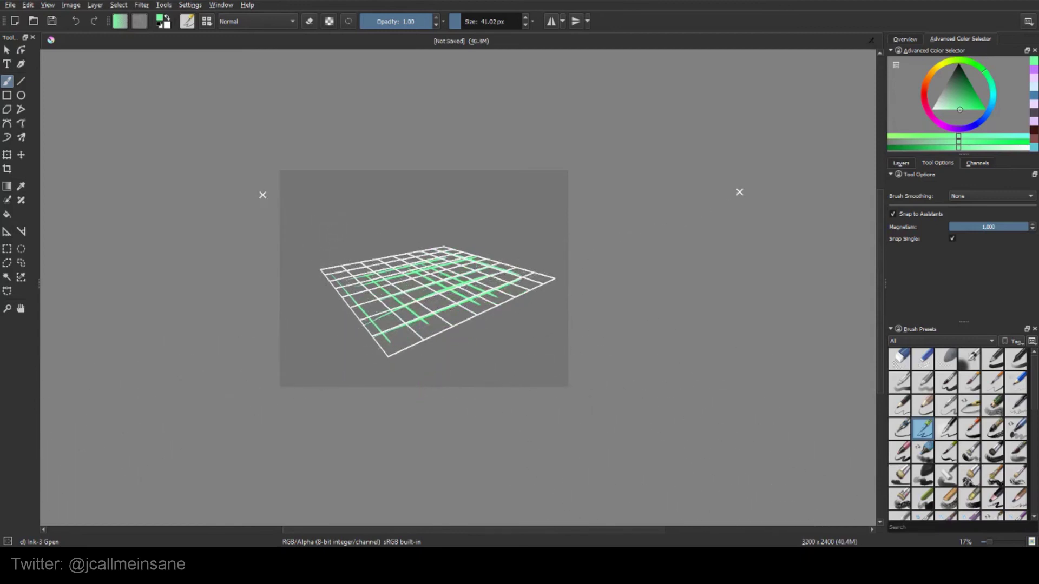
mouse_move(460, 300)
left_mouse_down()
mouse_move(465, 314)
mouse_move(404, 299)
left_mouse_up()
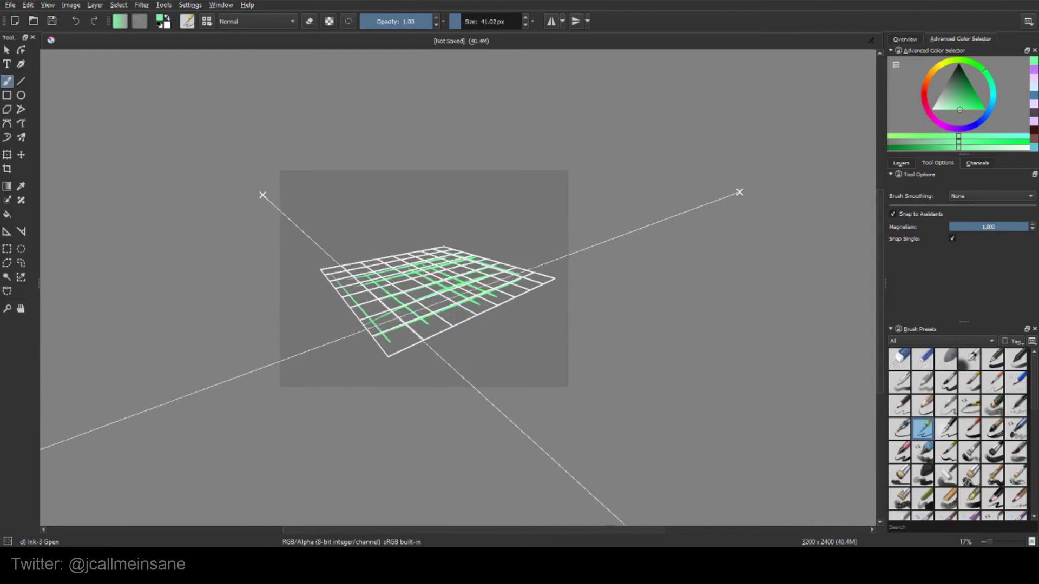
key("ctrl+z")
key("ctrl+z")
mouse_move(380, 323)
left_mouse_down()
mouse_move(439, 296)
mouse_move(477, 290)
mouse_move(479, 303)
left_mouse_up()
Try painting down-right strokes that run past the perspective grid's front edge, and undo them.
left_click_drag(402, 342, 420, 361)
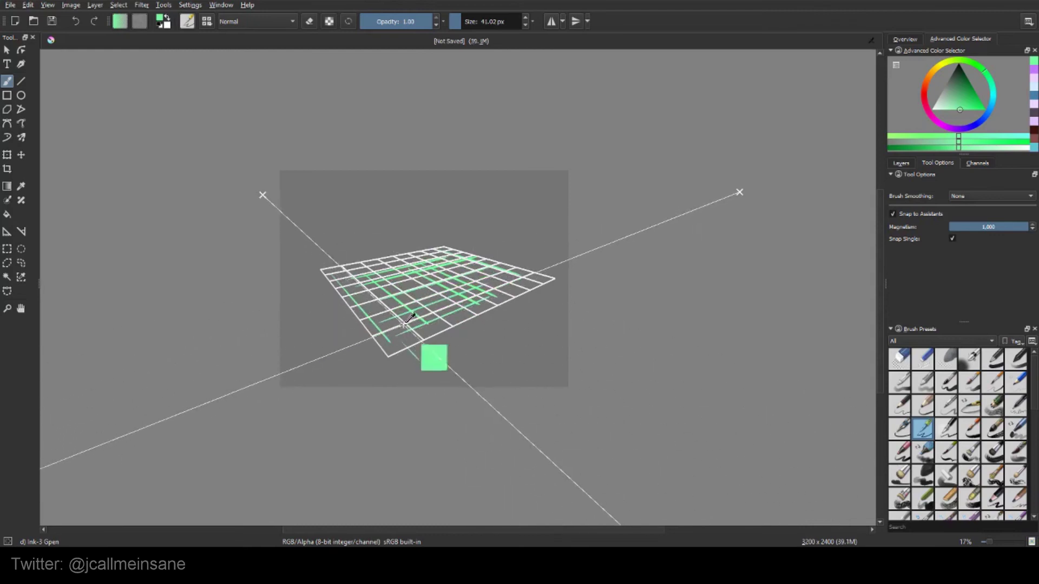
key("ctrl+z")
left_click_drag(374, 306, 407, 339)
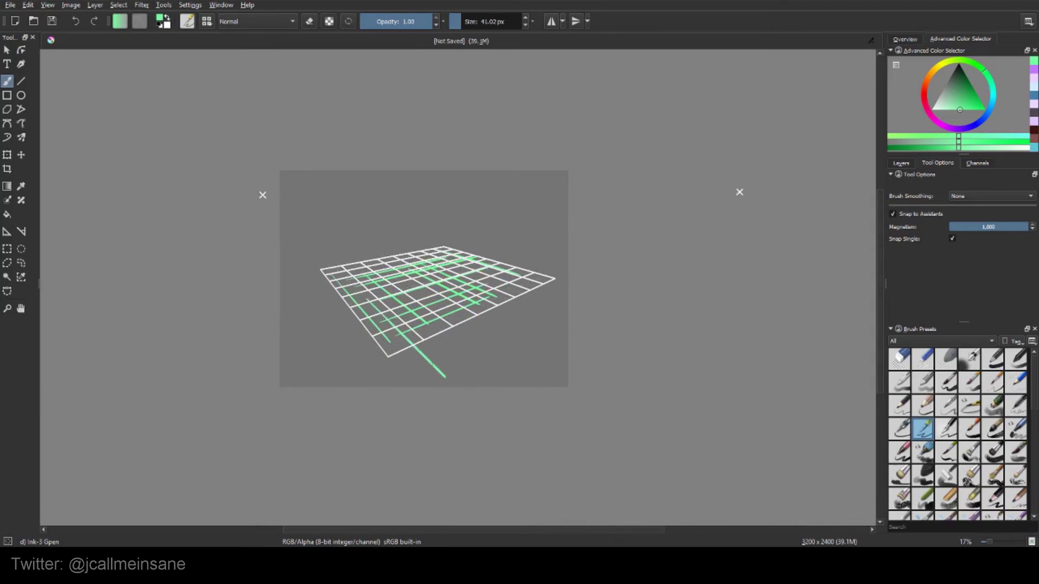
key("ctrl+z")
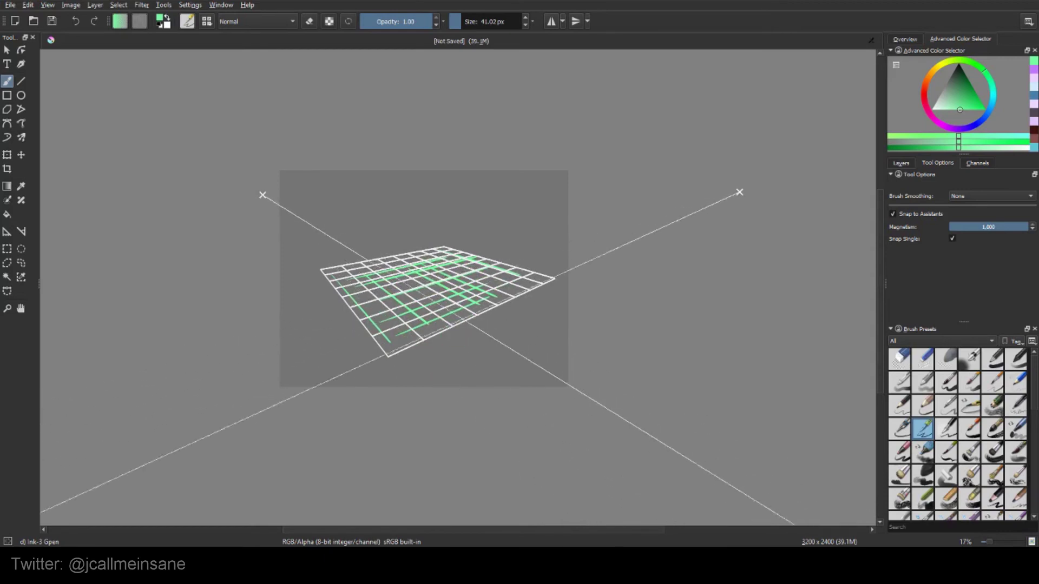
key("ctrl+z")
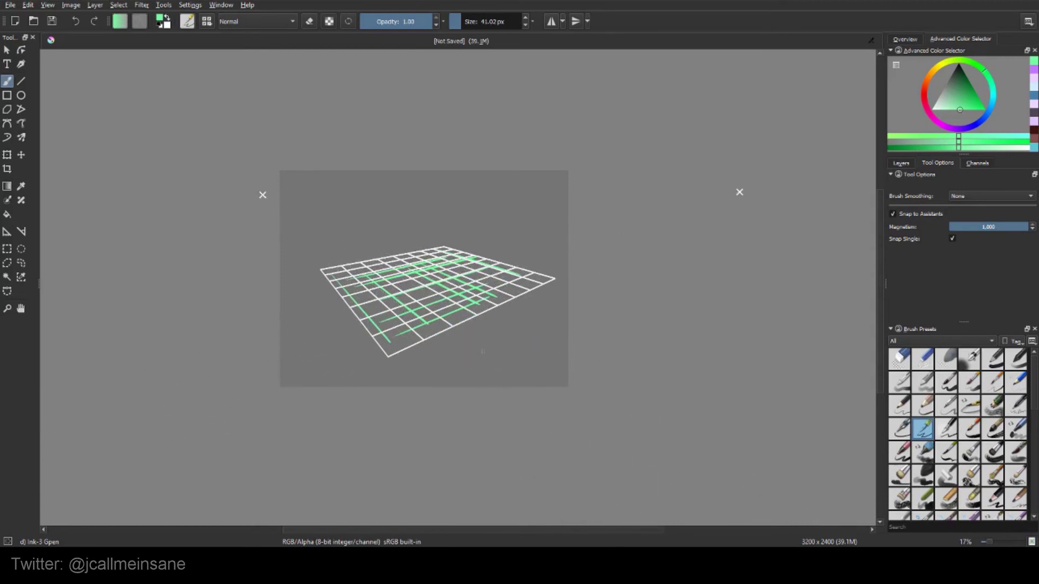
left_click_drag(452, 327, 398, 286)
Delete the Perspective assistant and clear the green strokes from the canvas.
left_click(8, 233)
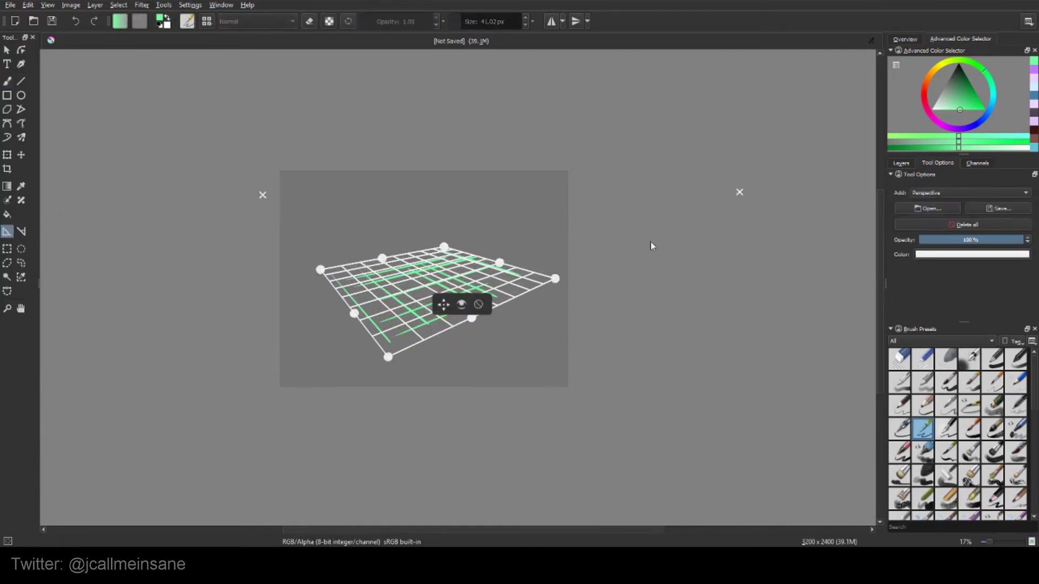
left_click(479, 305)
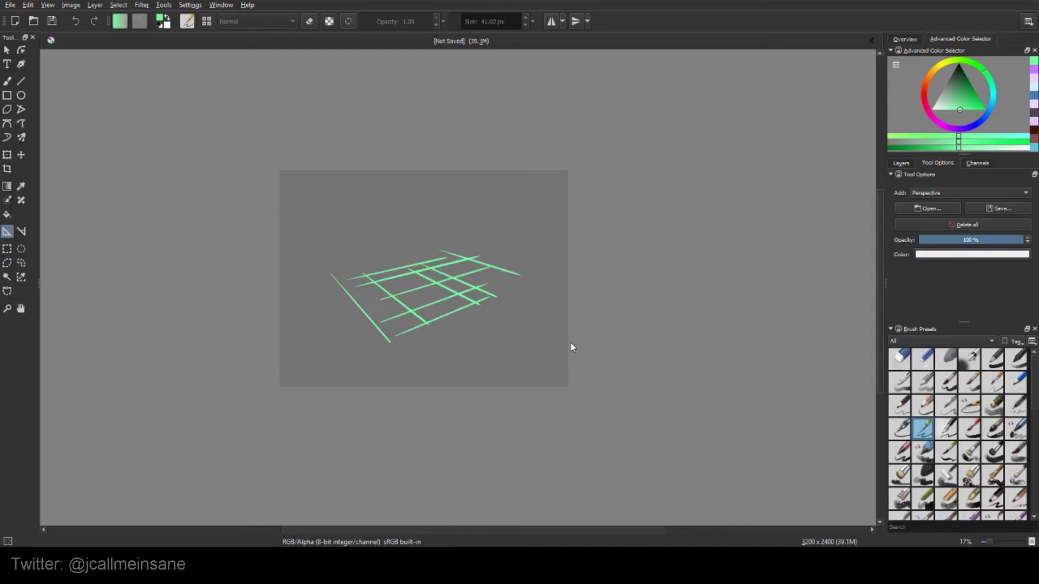
key("Delete")
Add a nearly vertical Ruler assistant in the right half of the canvas.
left_click(942, 193)
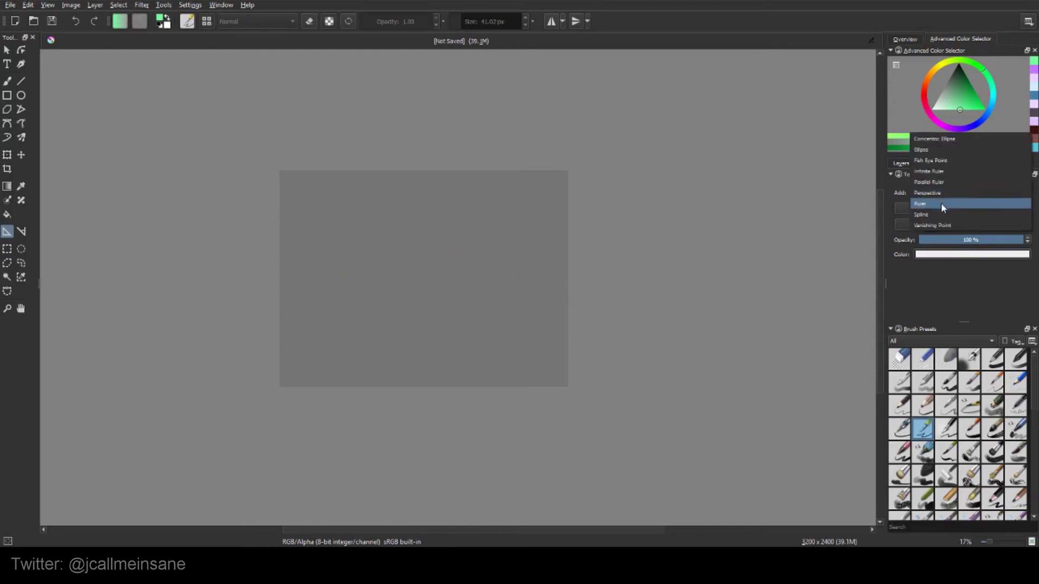
left_click(943, 205)
left_click_drag(482, 314, 491, 359)
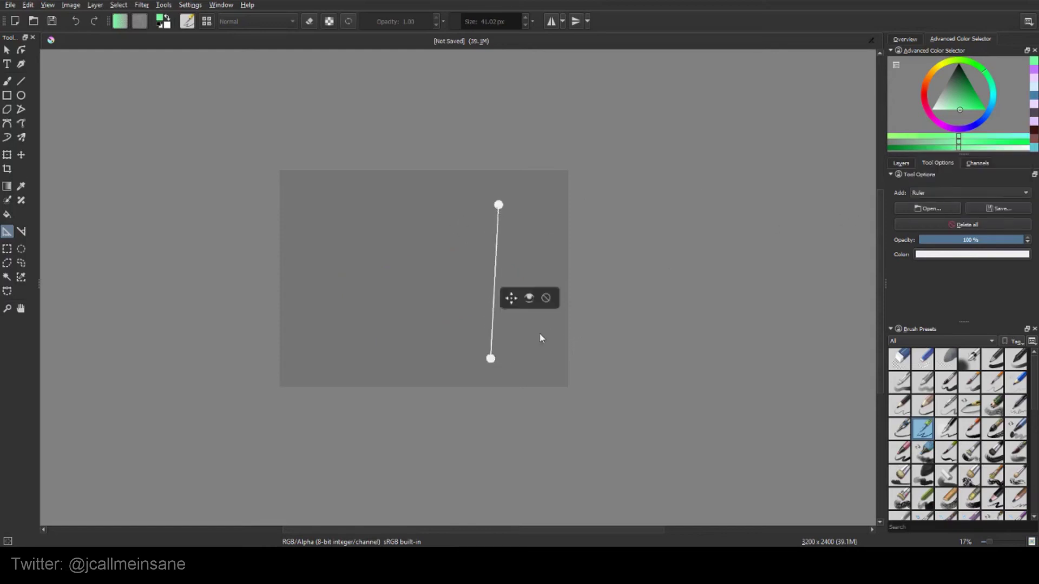
Paint a green brush stroke along the full length of the ruler and undo it.
key("b")
left_click_drag(499, 206, 491, 357)
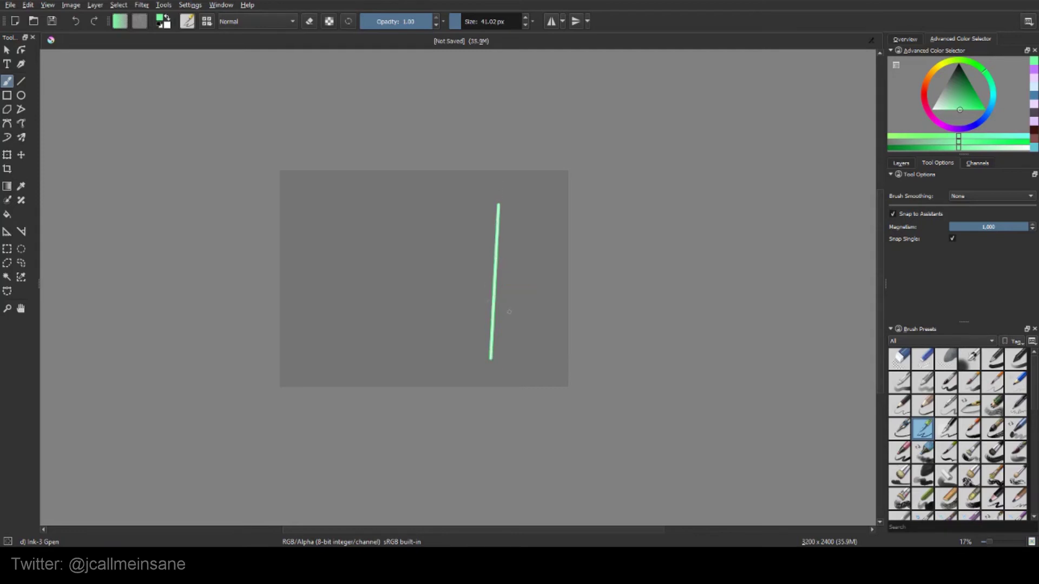
key("ctrl+z")
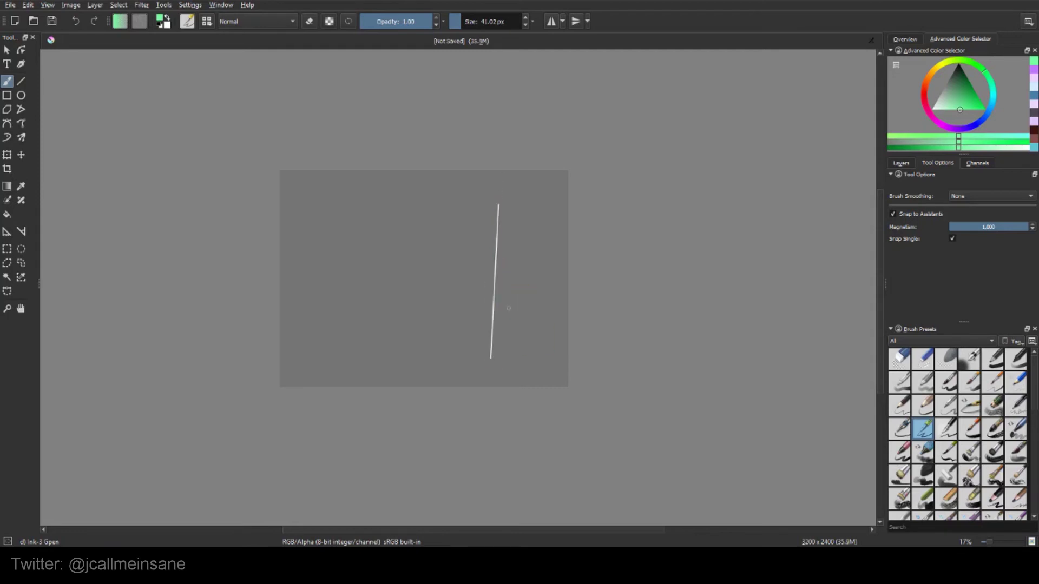
Set the assistant type to Spline and delete the existing ruler assistant.
left_click(5, 231)
left_click(930, 194)
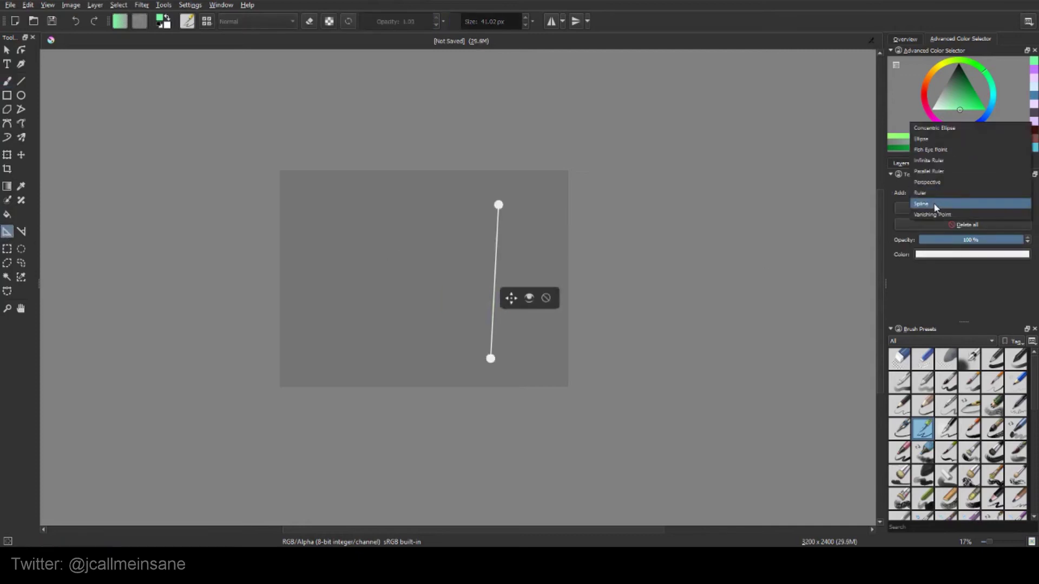
left_click(933, 204)
left_click(547, 299)
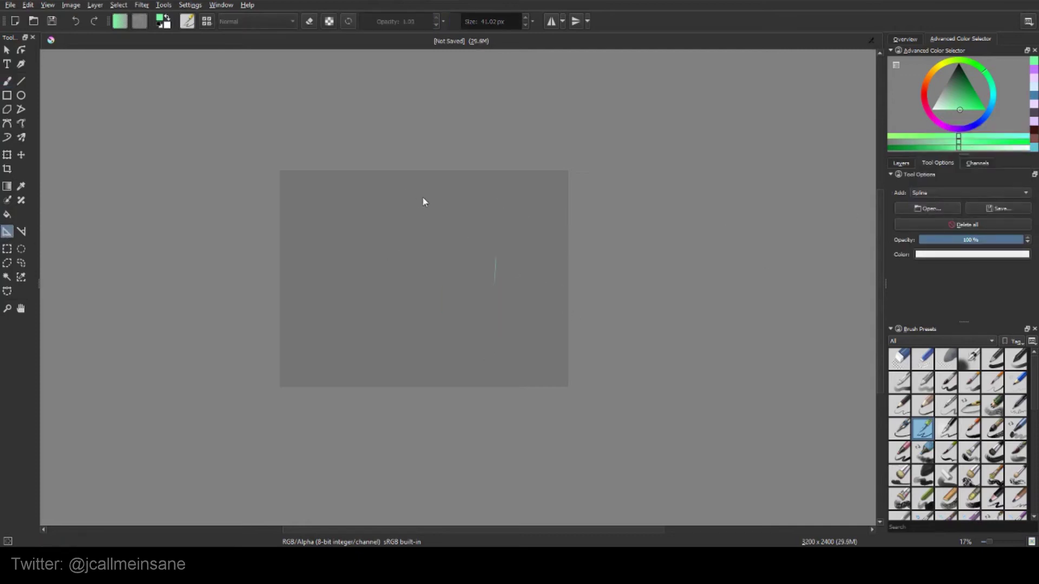
Place an S-shaped Spline assistant in the upper middle of the canvas, with a control handle out to each side.
left_click(369, 279)
left_click(465, 233)
left_click(330, 210)
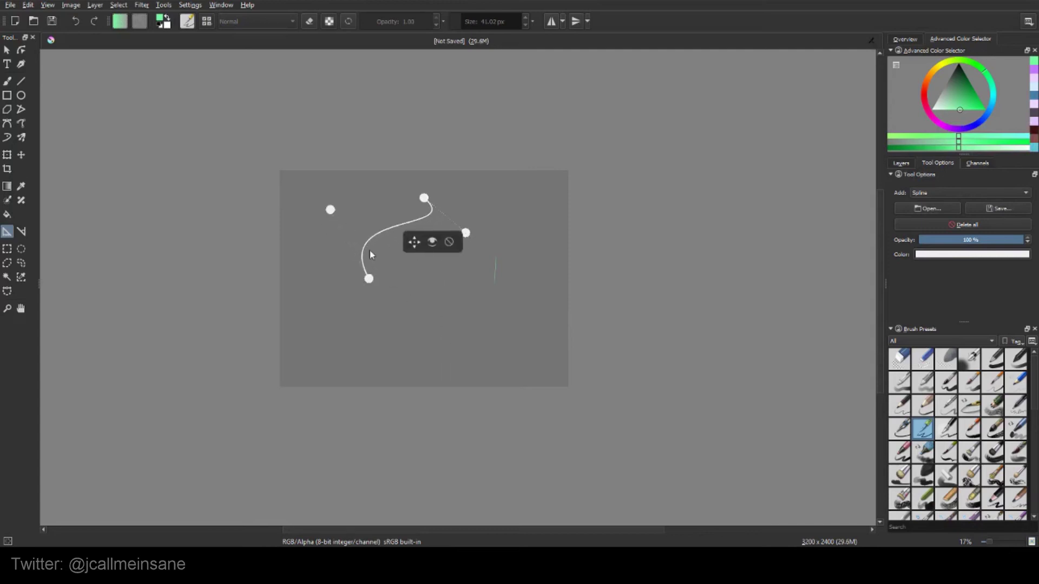
Set the brush size to 175 px, paint thick green strokes along the spline, and undo them.
key("b")
mouse_move(429, 195)
left_mouse_down()
mouse_move(415, 220)
mouse_move(368, 279)
left_mouse_up()
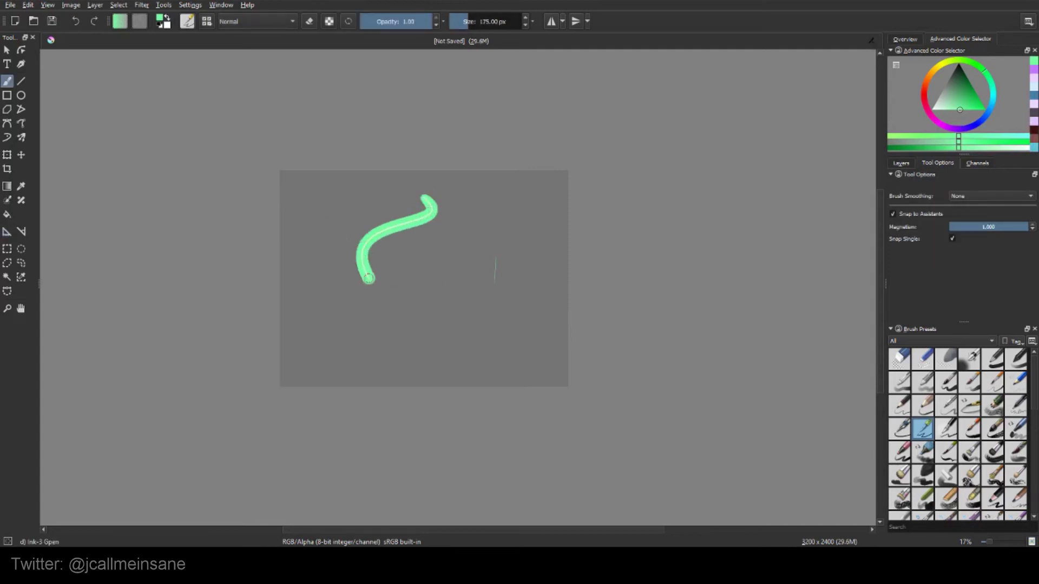
mouse_move(427, 202)
left_mouse_down()
mouse_move(369, 278)
mouse_move(405, 232)
left_mouse_up()
key("ctrl+z")
key("ctrl+z")
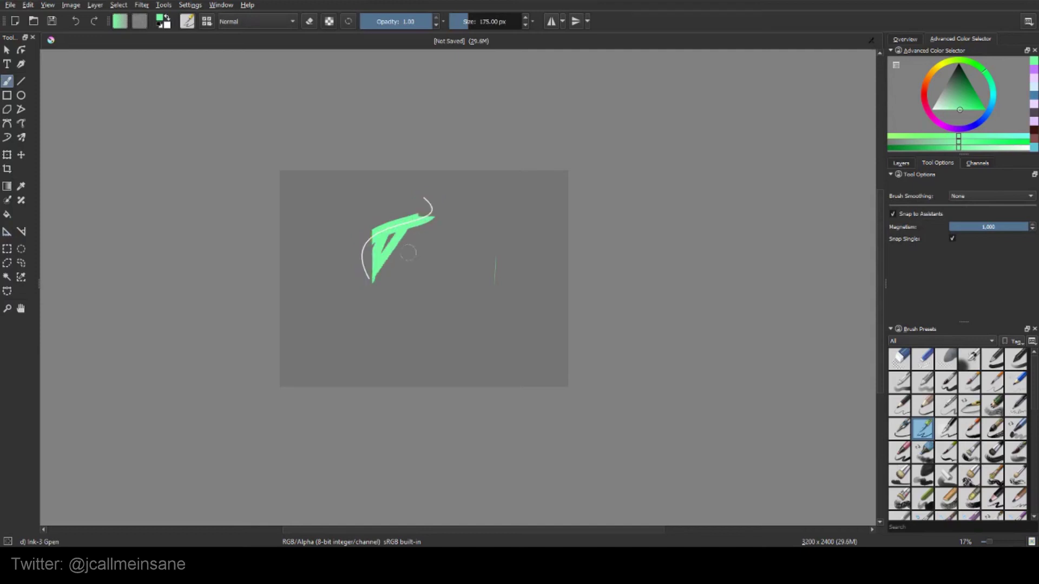
Try more thick green strokes back and forth along the spline, and remove them from the canvas.
mouse_move(369, 278)
left_mouse_down()
mouse_move(387, 227)
mouse_move(428, 201)
mouse_move(368, 279)
mouse_move(430, 208)
mouse_move(428, 217)
mouse_move(368, 276)
mouse_move(430, 209)
mouse_move(368, 277)
mouse_move(428, 204)
left_mouse_up()
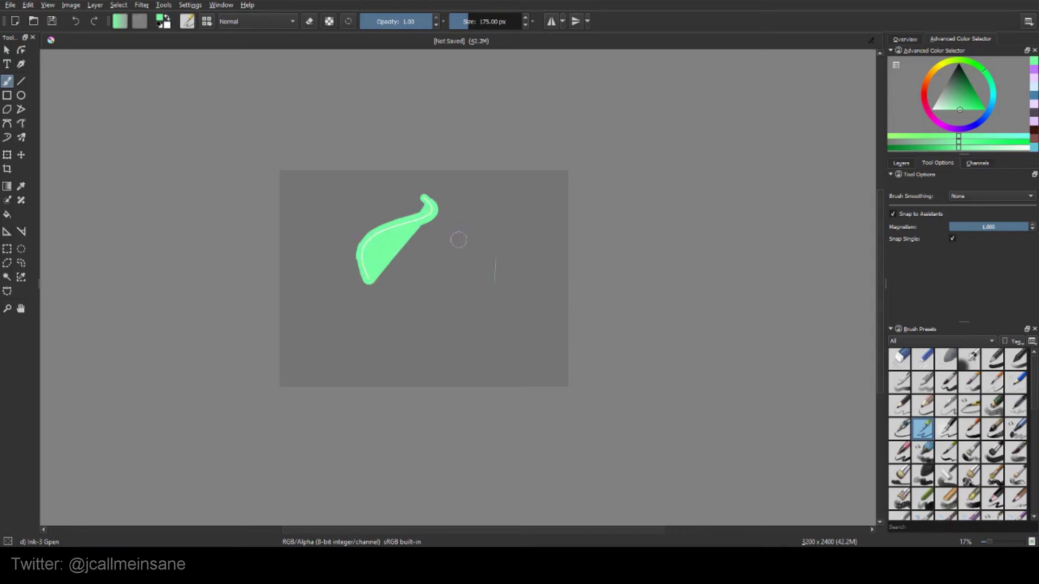
key("Delete")
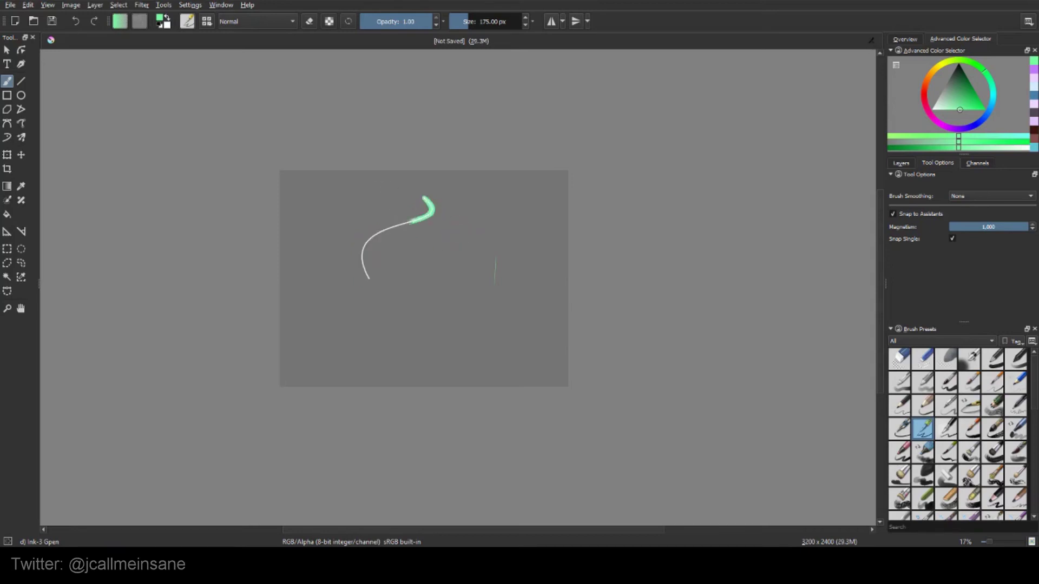
left_click_drag(413, 222, 374, 315)
left_click_drag(365, 265, 405, 228)
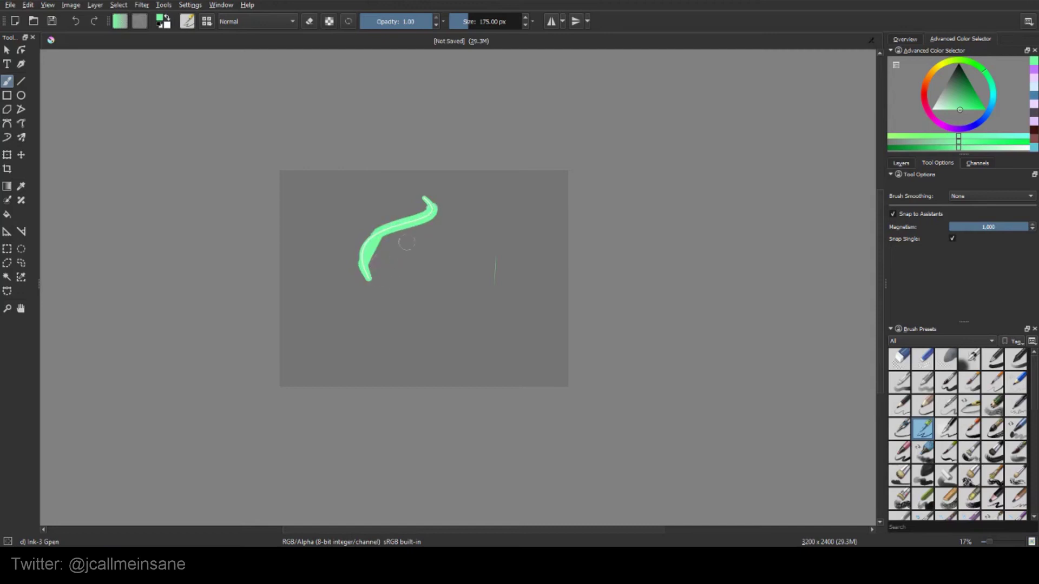
key("ctrl+z")
key("ctrl+z")
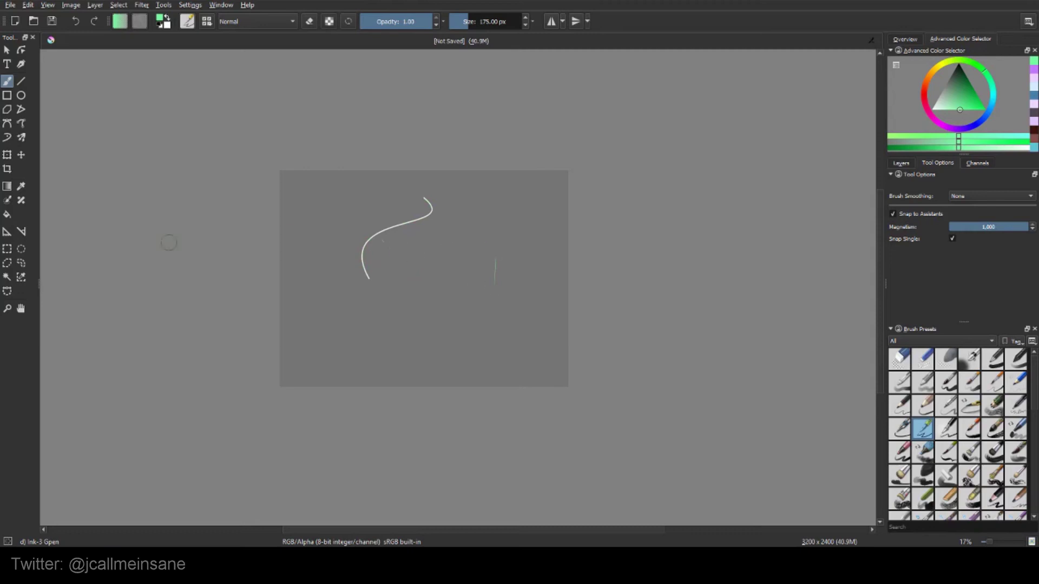
Reshape the spline into a steeper S-curve by moving both control handles, and paint a thick green stroke along it.
left_click(10, 232)
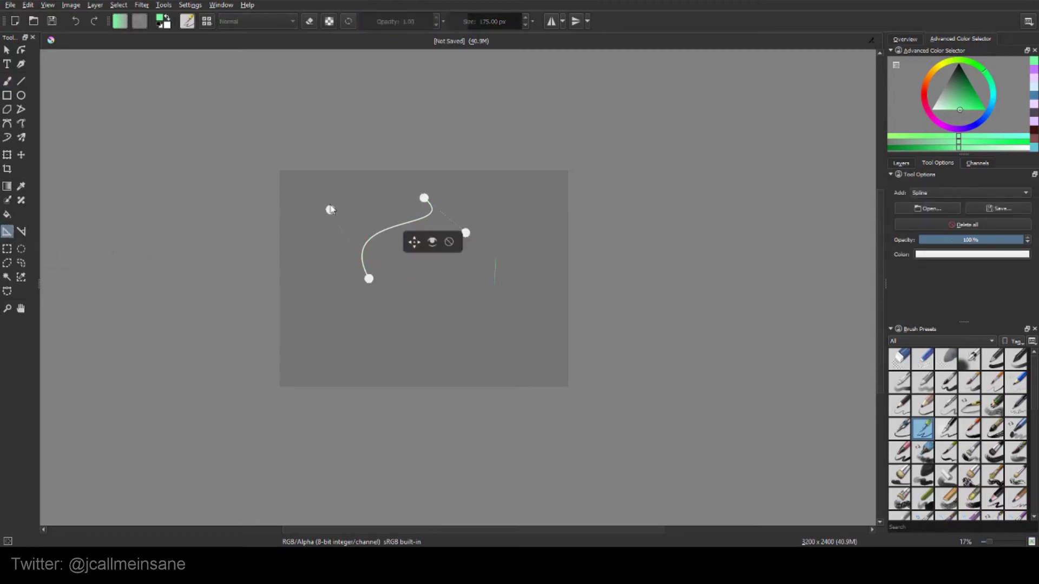
left_click_drag(330, 210, 432, 351)
mouse_move(466, 233)
left_mouse_down()
mouse_move(371, 203)
mouse_move(369, 279)
left_mouse_up()
key("b")
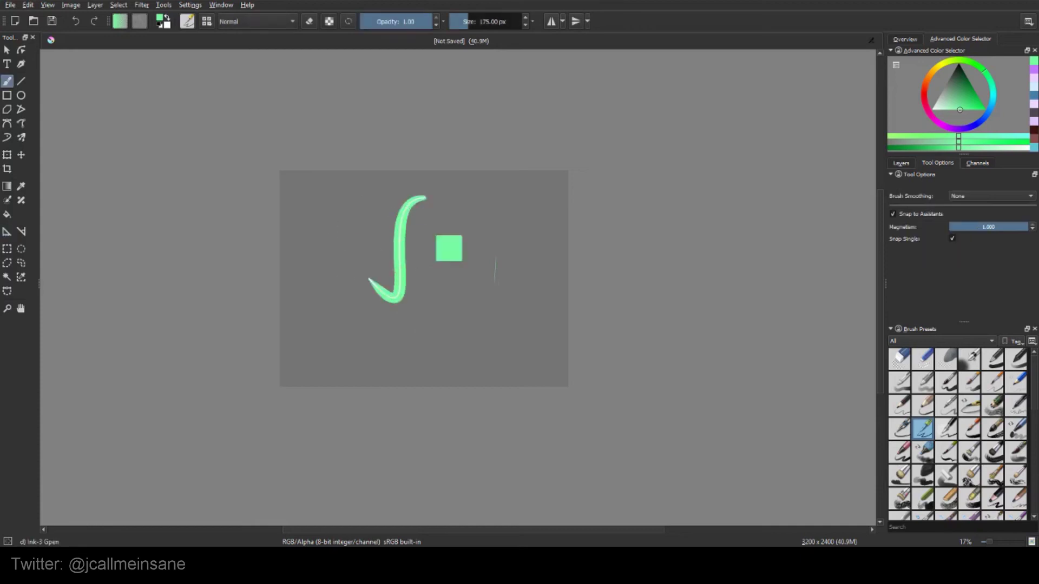
Undo the stroke on the spline and try more thick green strokes of varying thickness along it, undoing the earlier attempts.
key("ctrl+z")
mouse_move(425, 198)
left_mouse_down()
mouse_move(399, 278)
mouse_move(370, 279)
left_mouse_up()
key("ctrl+z")
left_click_drag(426, 198, 403, 215)
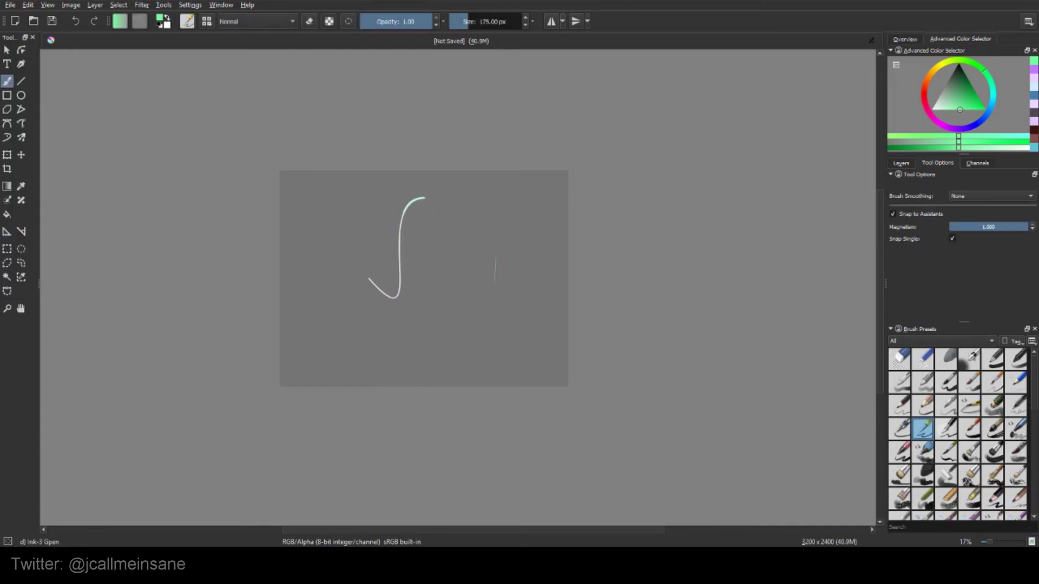
key("ctrl+z")
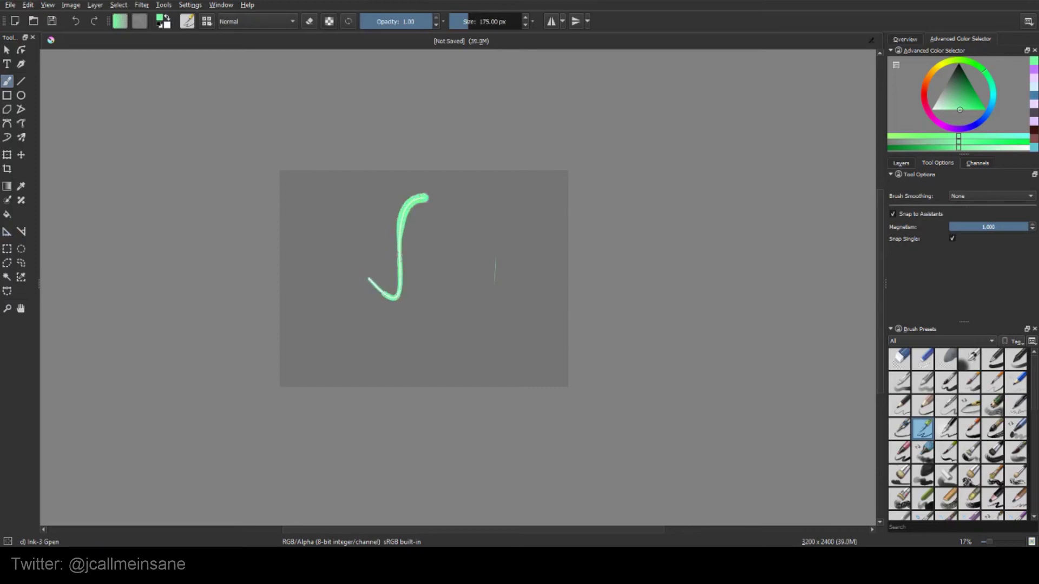
key("ctrl+z")
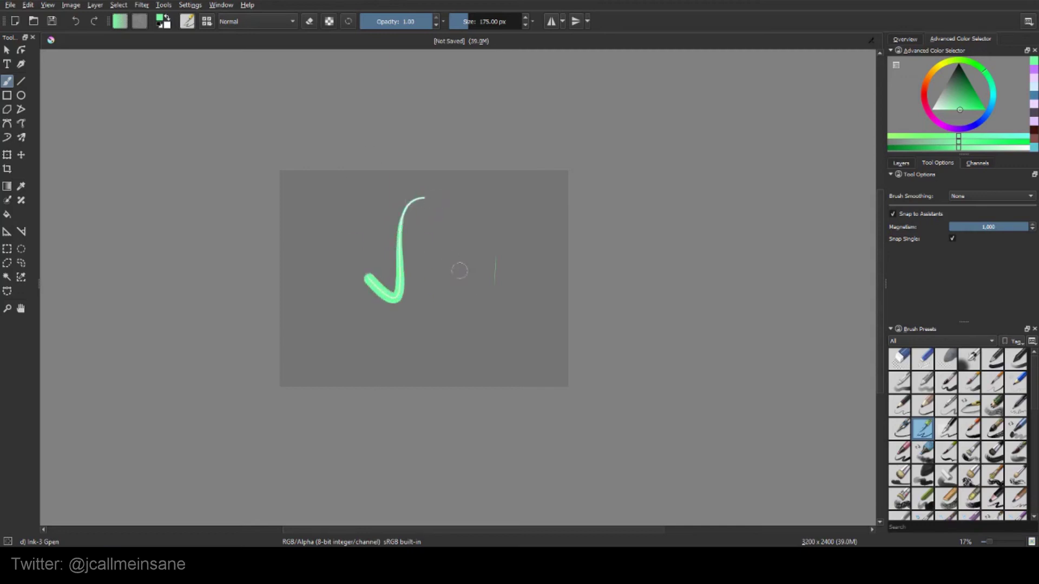
Clear the spline assistant and green strokes from the canvas, and choose Vanishing Point as the assistant type.
left_click(7, 232)
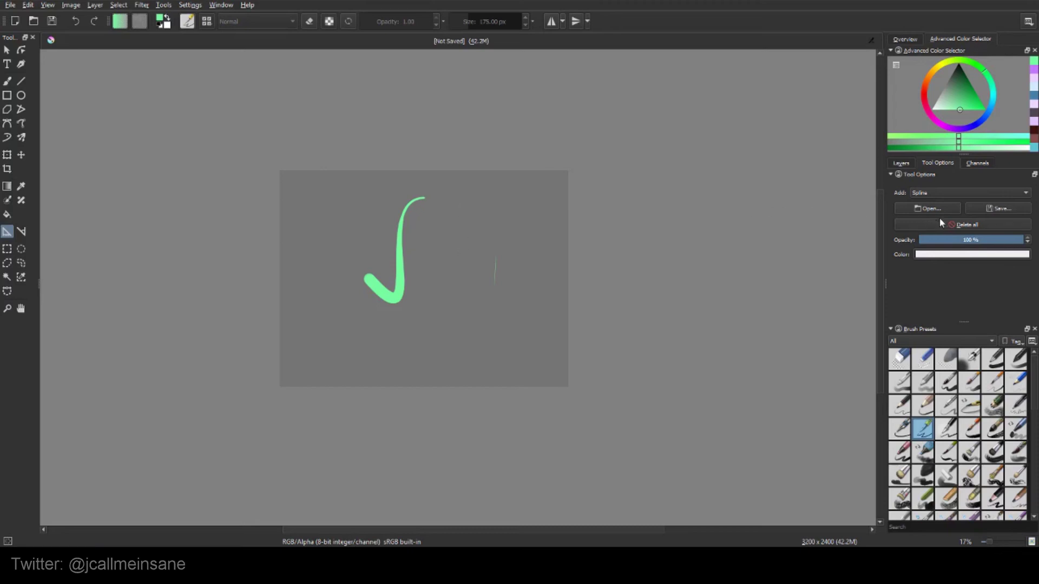
left_click(941, 192)
left_click(951, 202)
key("Delete")
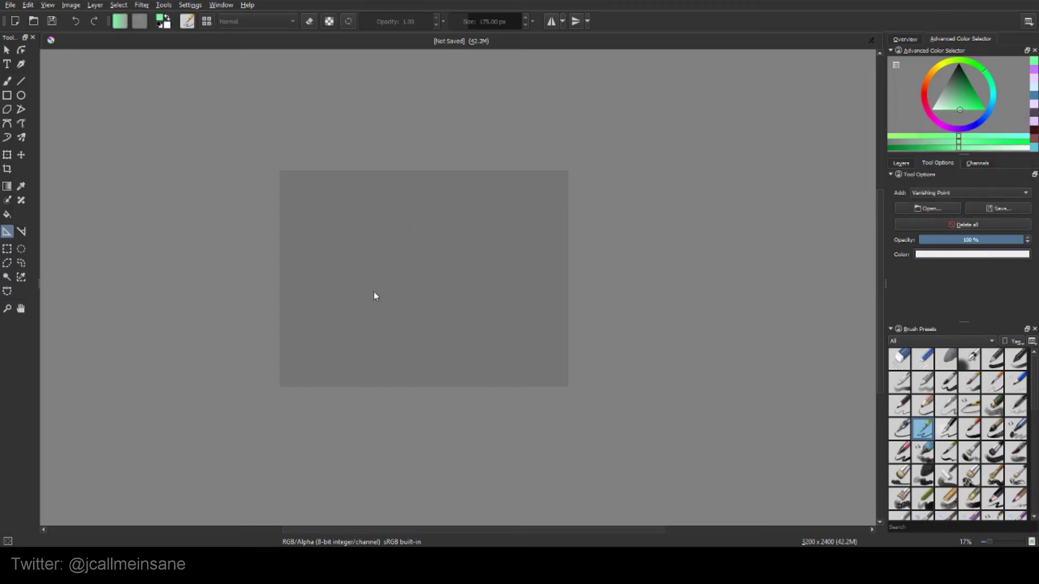
Place a Vanishing Point assistant in the upper middle of the canvas and adjust its handles so both guide lines descend steeply past the bottom edge.
left_click(328, 348)
left_click_drag(329, 347, 493, 294)
left_click_drag(542, 358, 569, 386)
left_click_drag(303, 348, 351, 279)
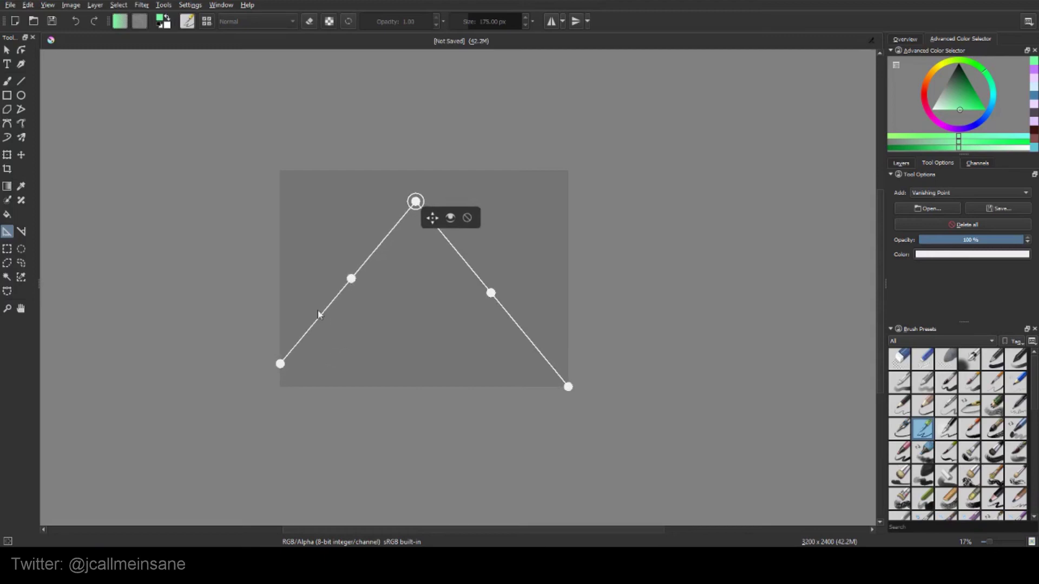
left_click_drag(281, 363, 269, 387)
left_click_drag(413, 198, 424, 204)
left_click_drag(352, 279, 389, 298)
left_click_drag(490, 293, 462, 312)
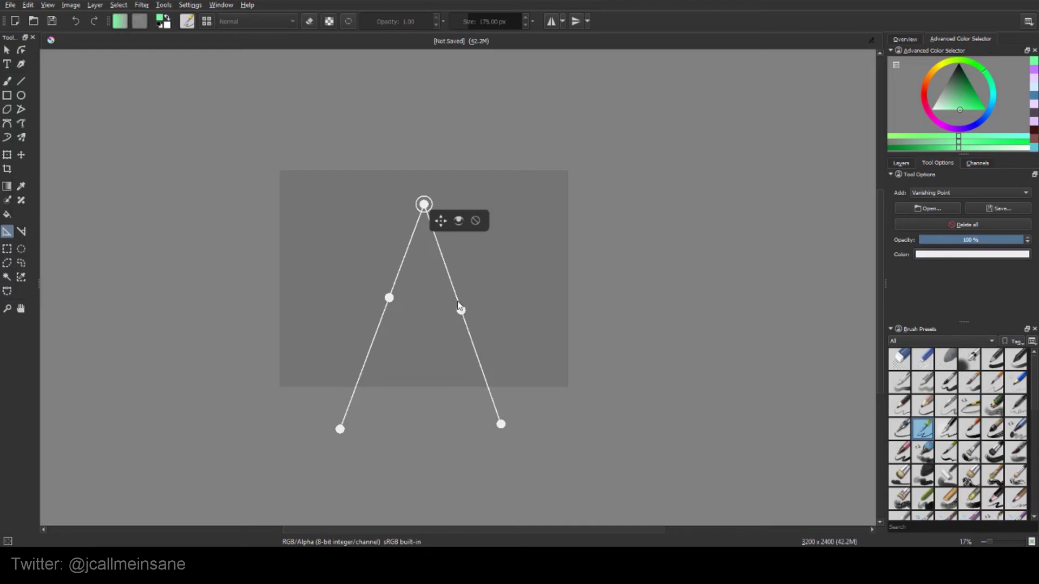
Try thick green brush strokes from the vanishing point towards the canvas's bottom edge, and undo them.
key("b")
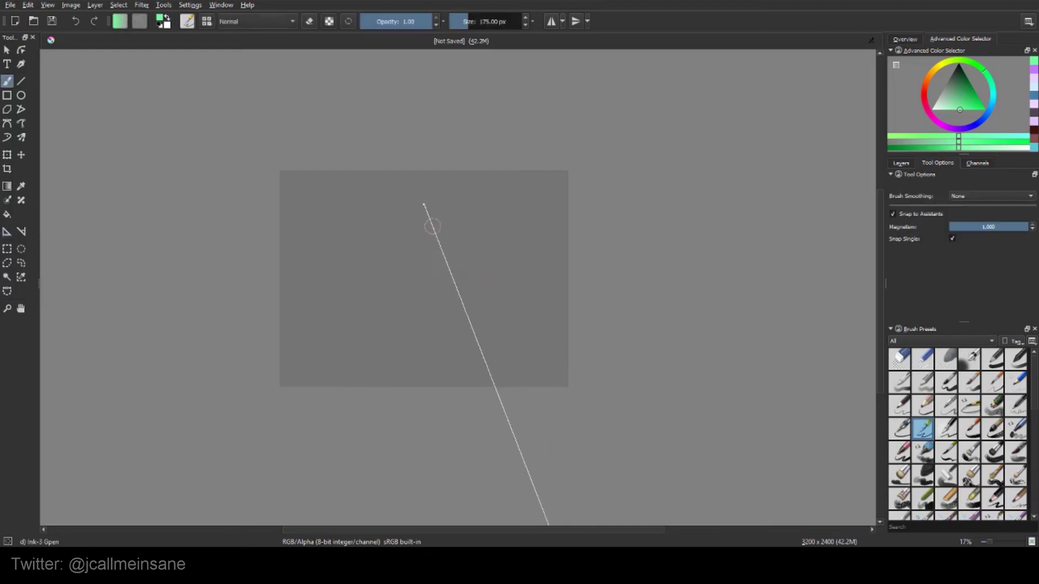
mouse_move(432, 216)
left_mouse_down()
mouse_move(453, 239)
mouse_move(440, 244)
mouse_move(503, 386)
left_mouse_up()
key("ctrl+z")
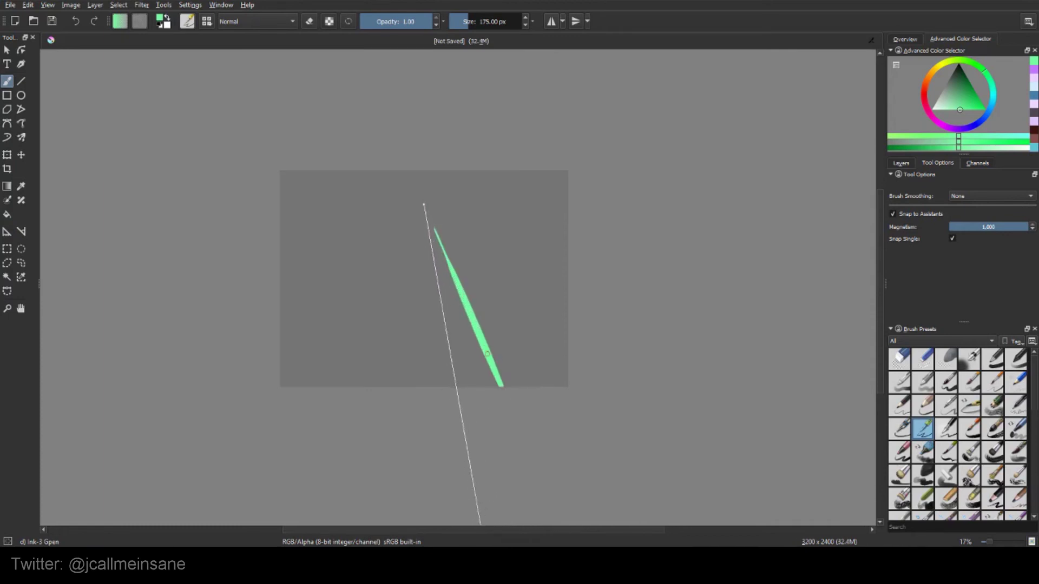
mouse_move(442, 249)
left_mouse_down()
mouse_move(425, 207)
mouse_move(506, 398)
left_mouse_up()
key("ctrl+z")
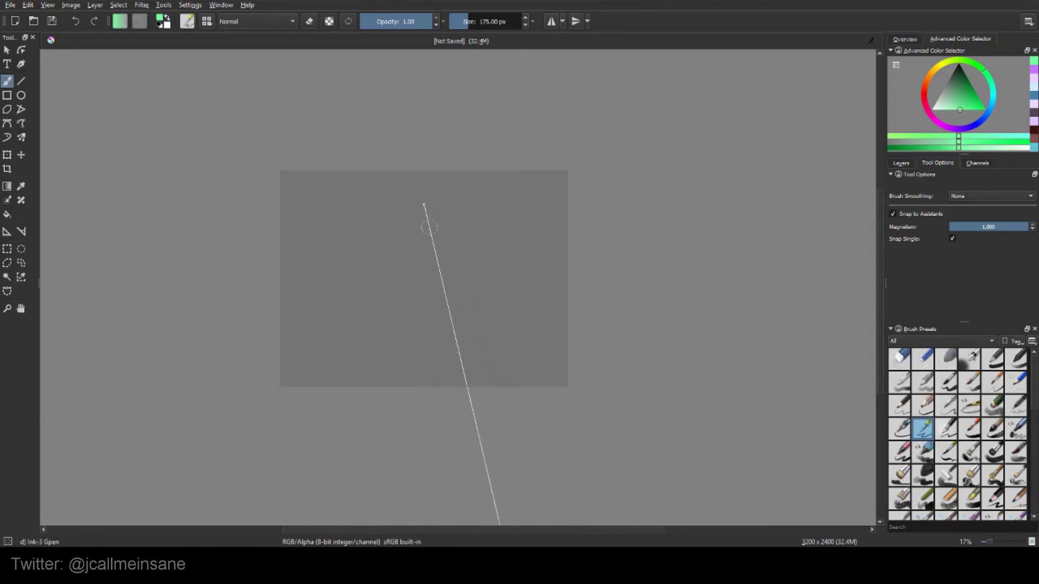
left_click_drag(426, 212, 474, 386)
key("ctrl+z")
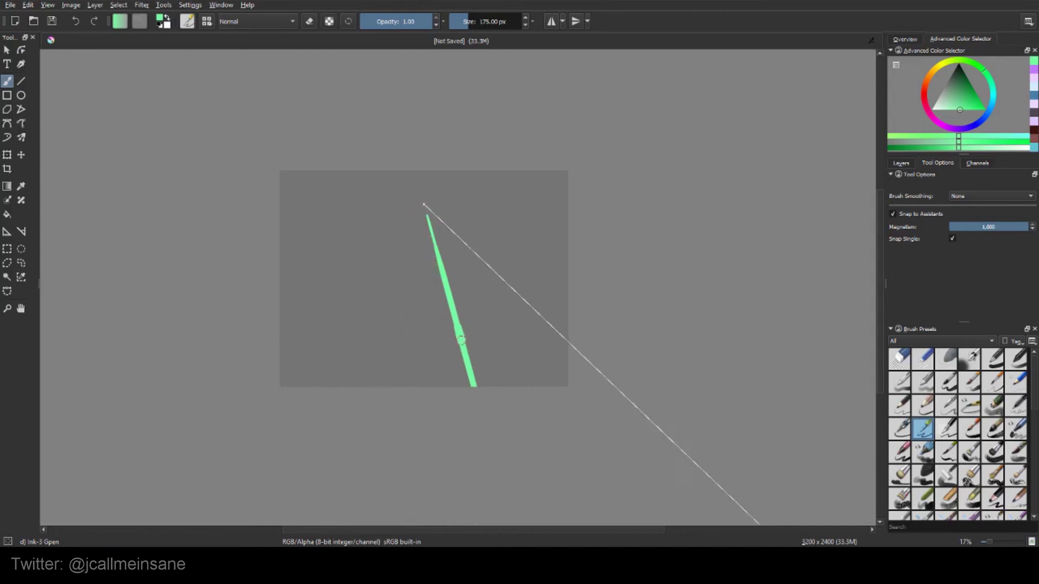
mouse_move(443, 277)
left_mouse_down()
mouse_move(469, 370)
mouse_move(427, 213)
mouse_move(462, 344)
left_mouse_up()
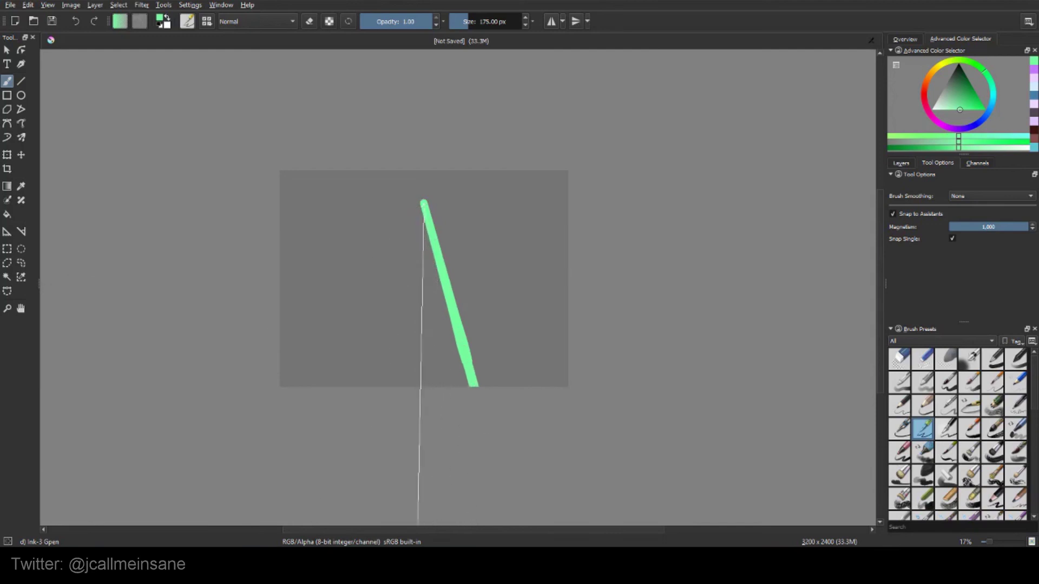
key("ctrl+z")
Set the brush size to 36.01 px and paint two straight green lines diverging from the vanishing point to the canvas's bottom edge.
left_click_drag(439, 285, 421, 285, "shift")
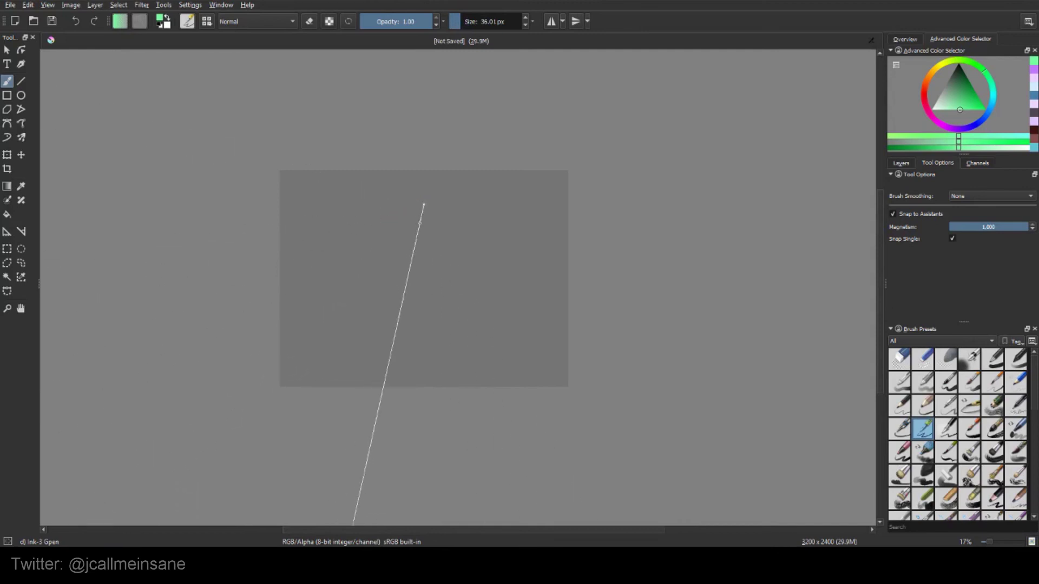
left_click_drag(423, 212, 393, 387)
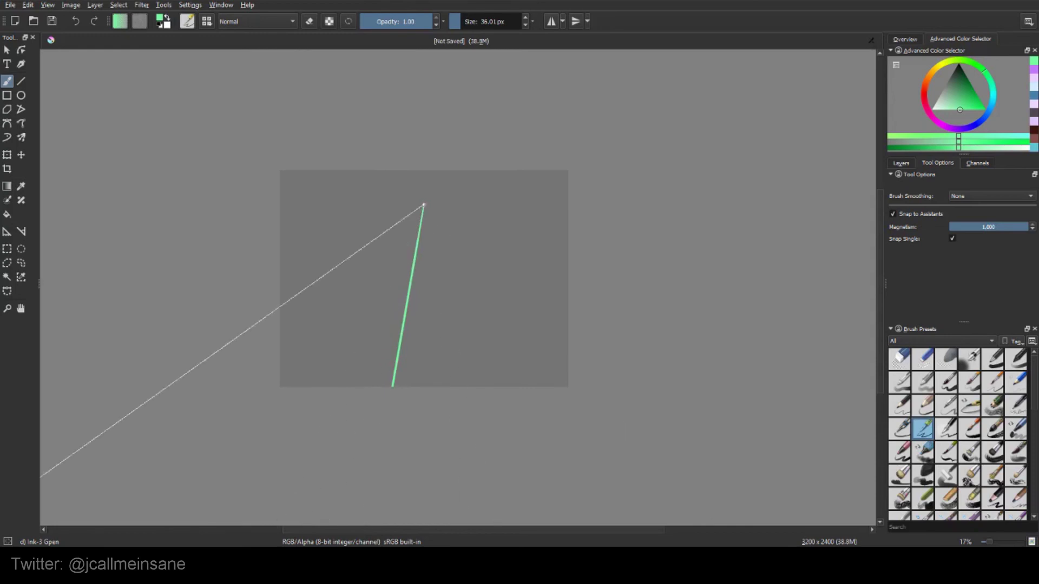
left_click_drag(425, 207, 499, 386)
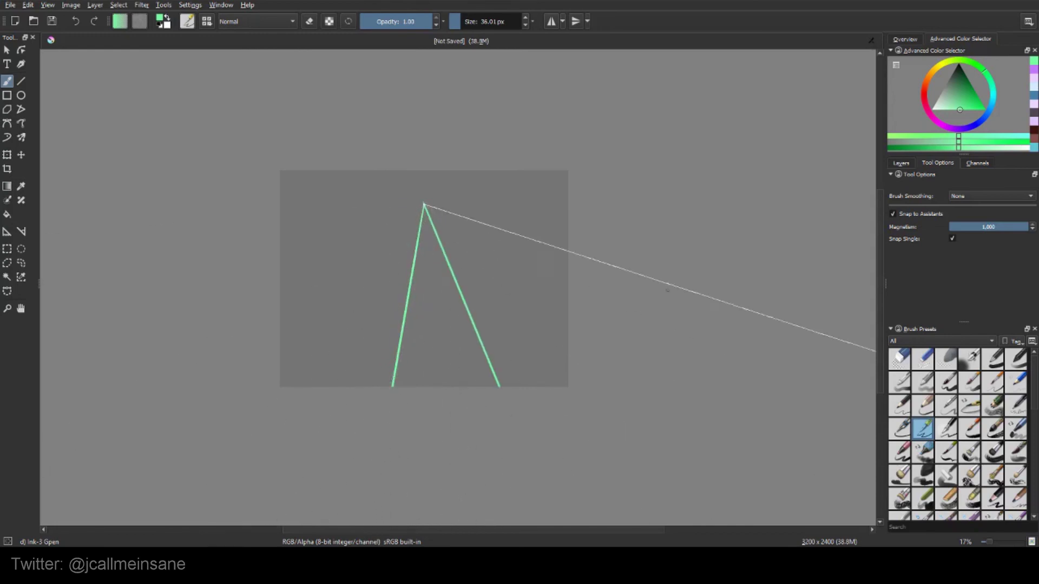
Disable Snap to Assistants and draw freehand crossties over the two converging lines, spaced closer together towards the vanishing point.
left_click(907, 219)
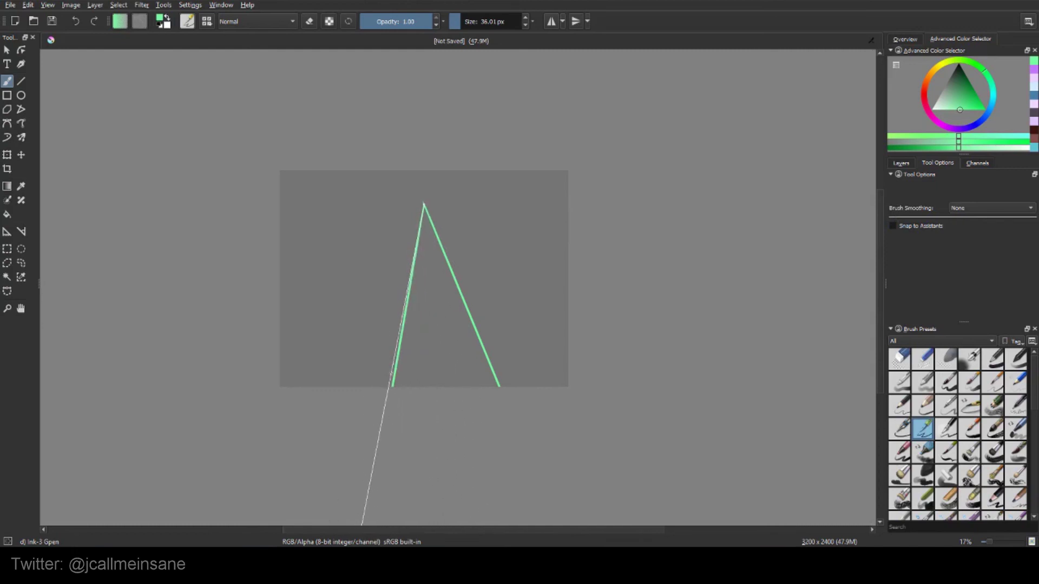
left_click_drag(376, 381, 558, 383)
left_click_drag(369, 349, 525, 344)
left_click_drag(398, 310, 466, 309)
left_click_drag(399, 284, 487, 280)
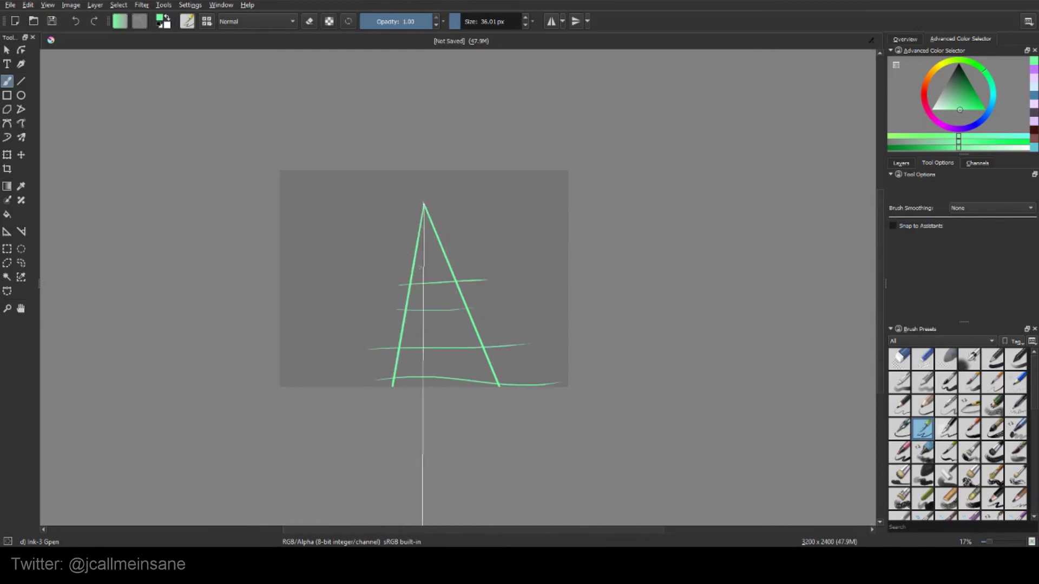
left_click_drag(416, 260, 445, 260)
mouse_move(417, 256)
left_mouse_down()
mouse_move(441, 255)
mouse_move(448, 242)
left_mouse_up()
left_click_drag(421, 239, 442, 230)
mouse_move(416, 223)
left_mouse_down()
mouse_move(439, 222)
mouse_move(433, 211)
mouse_move(437, 232)
mouse_move(491, 262)
left_mouse_up()
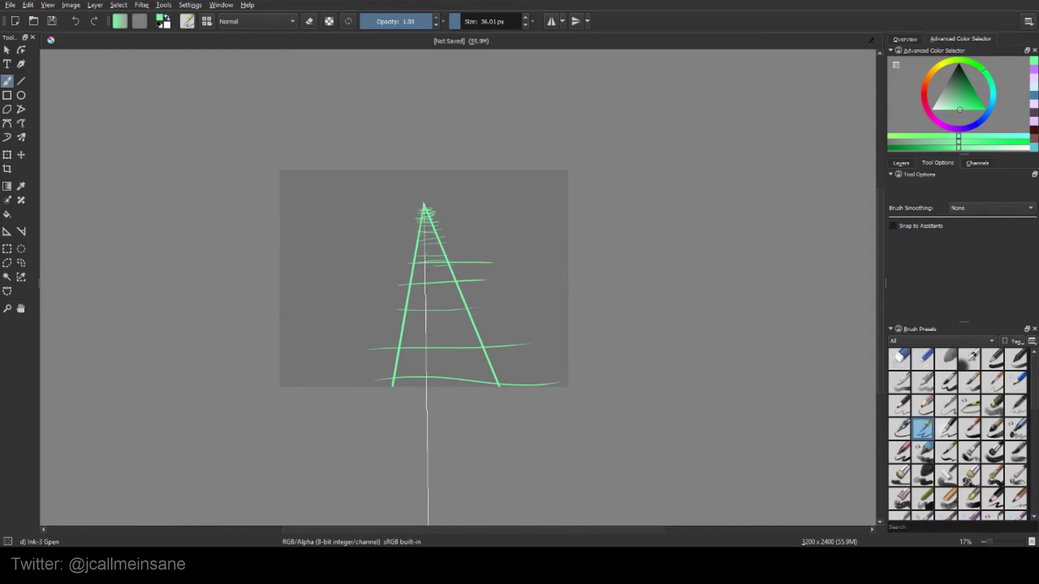
Sketch large freehand bush outlines on both sides of the track, with smaller ones near the vanishing point.
mouse_move(380, 273)
left_mouse_down()
mouse_move(397, 307)
mouse_move(331, 301)
mouse_move(325, 331)
mouse_move(385, 342)
left_mouse_up()
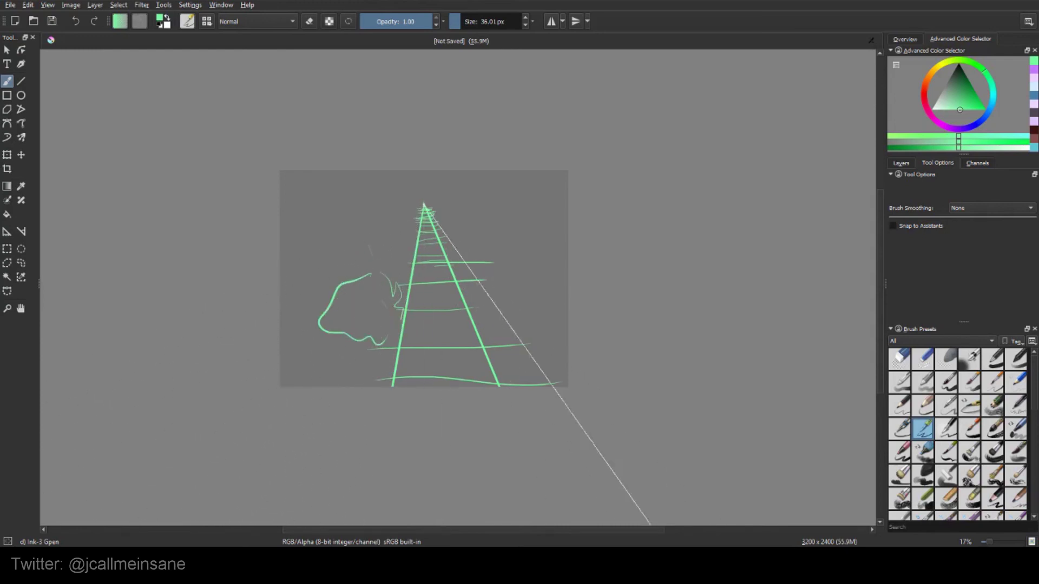
mouse_move(472, 259)
left_mouse_down()
mouse_move(504, 283)
mouse_move(447, 293)
mouse_move(465, 310)
left_mouse_up()
mouse_move(511, 257)
left_mouse_down()
mouse_move(525, 276)
mouse_move(480, 312)
left_mouse_up()
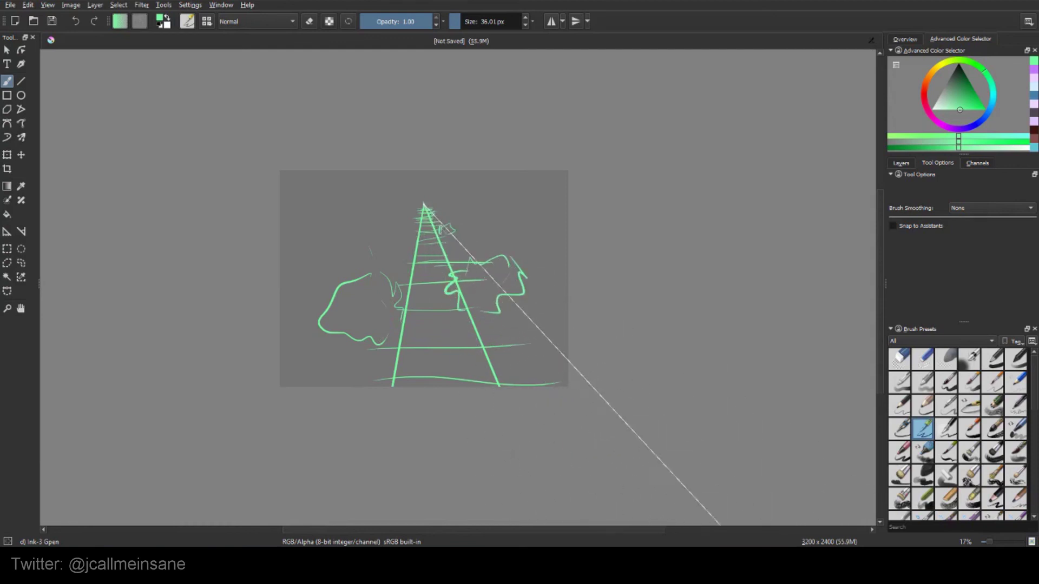
mouse_move(445, 226)
left_mouse_down()
mouse_move(454, 232)
mouse_move(408, 228)
left_mouse_up()
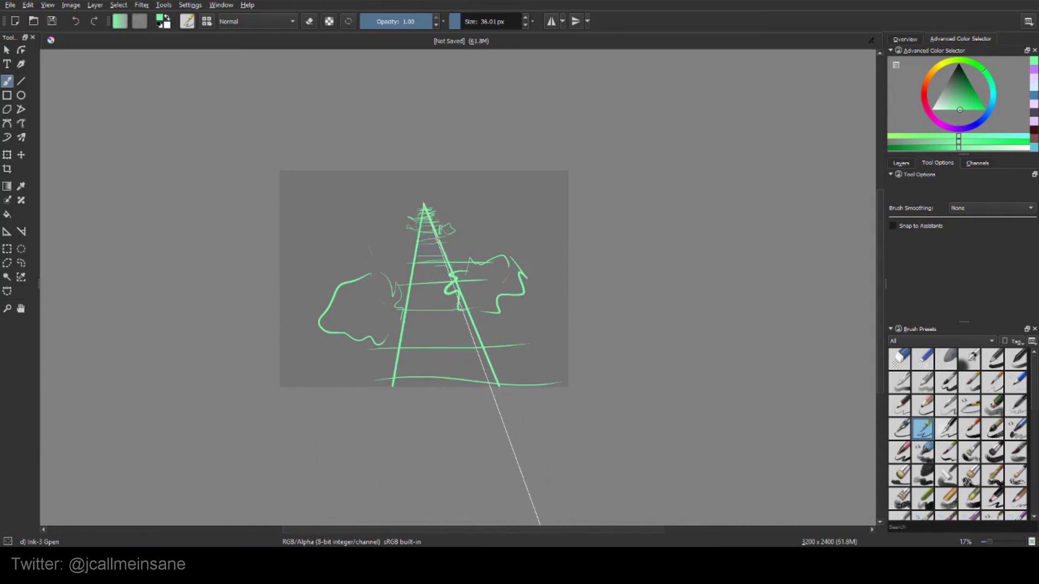
Draw curved freehand path edges from the vanishing point down both sides of the track, redoing the right-hand curve.
mouse_move(416, 210)
left_mouse_down()
mouse_move(425, 241)
mouse_move(390, 324)
left_mouse_up()
mouse_move(427, 210)
left_mouse_down()
mouse_move(426, 297)
mouse_move(508, 386)
left_mouse_up()
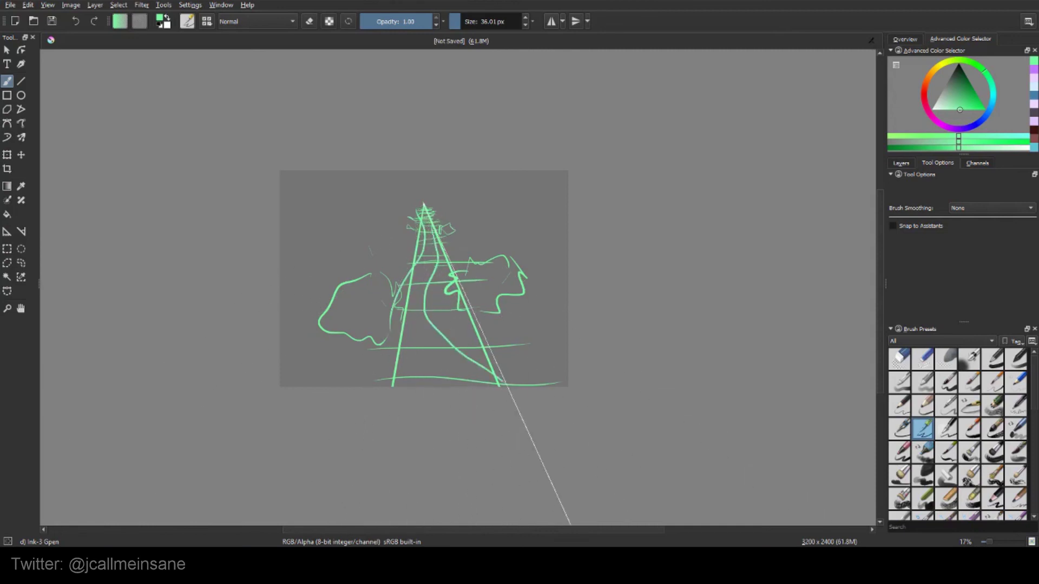
key("ctrl+z")
mouse_move(429, 217)
left_mouse_down()
mouse_move(469, 338)
mouse_move(501, 387)
left_mouse_up()
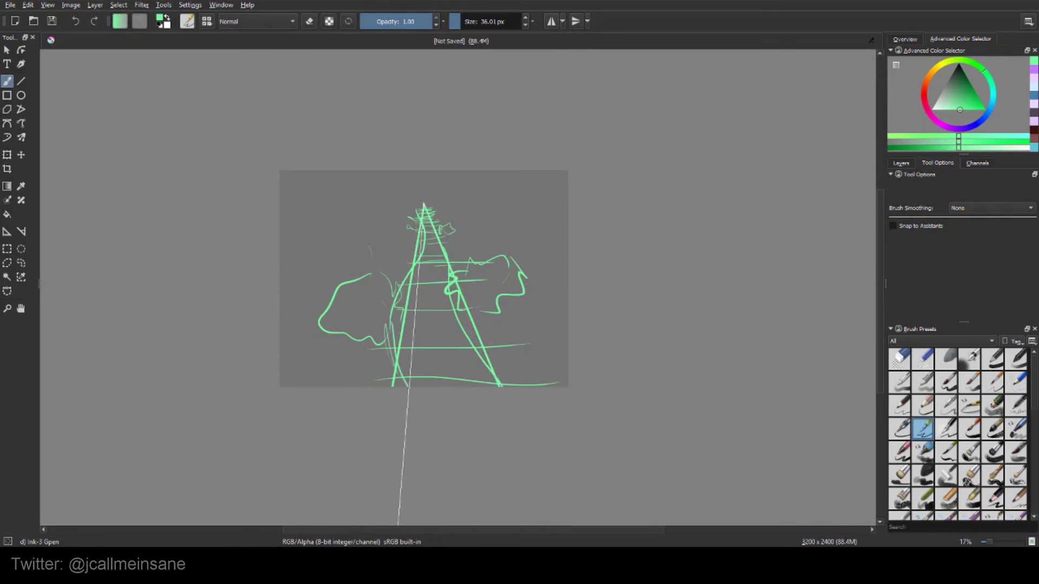
Erase the straight right-hand line with a brush of about 248 px, plus the upper and outer parts of the left-hand line.
key("e")
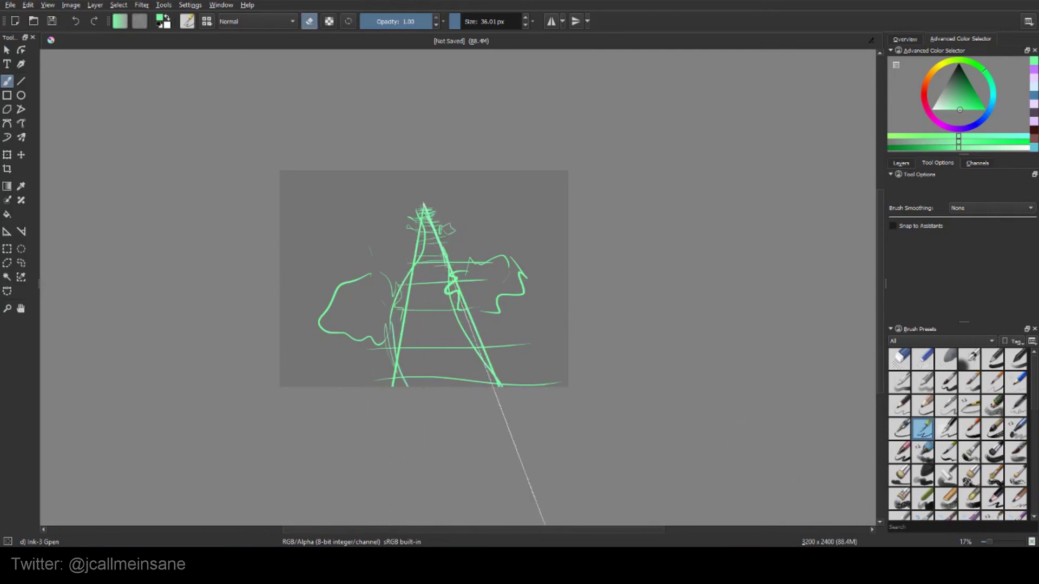
mouse_move(441, 249)
left_mouse_down("shift")
mouse_move(452, 250)
mouse_move(490, 369)
left_mouse_up("shift")
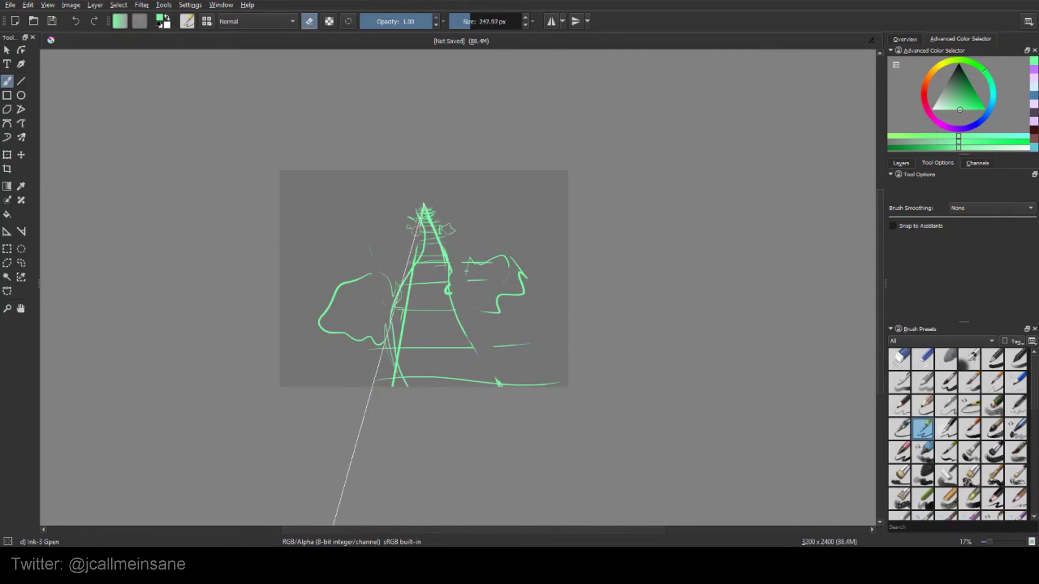
left_click_drag(416, 218, 405, 261)
left_click_drag(380, 345, 386, 382)
key("e")
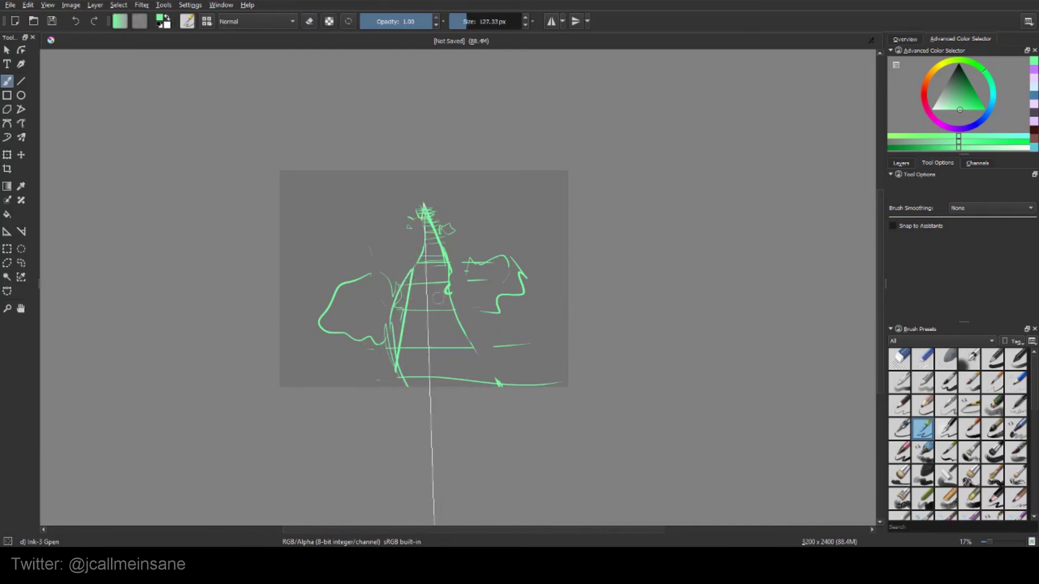
Set the brush size to 91.33 px and repaint the path's edges, undoing stray strokes and reworking the right-hand curve to the bottom edge.
left_click_drag(426, 299, 398, 299, "shift")
mouse_move(443, 257)
left_mouse_down()
mouse_move(448, 313)
mouse_move(499, 385)
left_mouse_up()
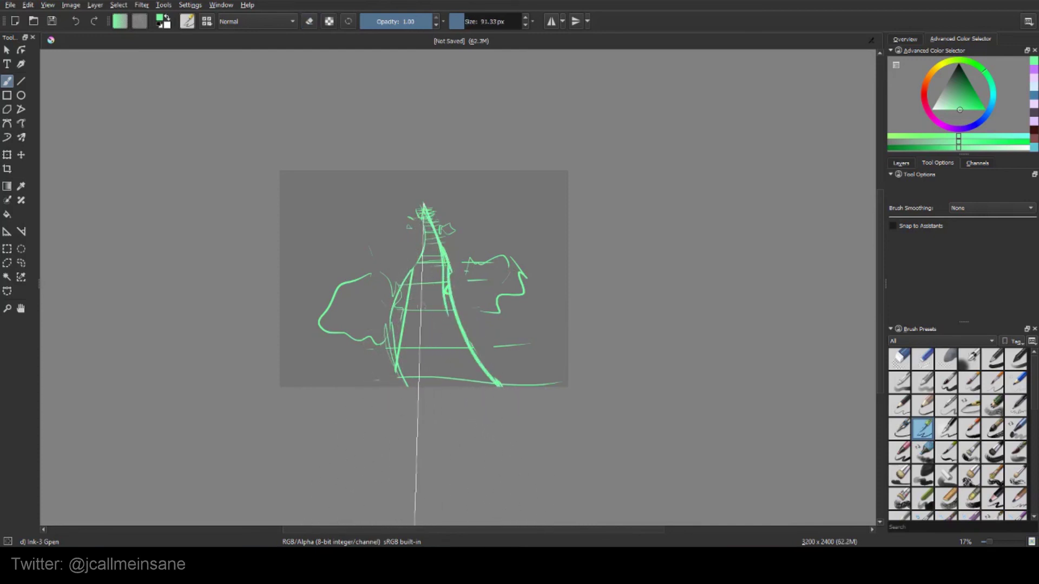
mouse_move(405, 331)
left_mouse_down()
mouse_move(422, 297)
mouse_move(435, 295)
mouse_move(404, 351)
left_mouse_up()
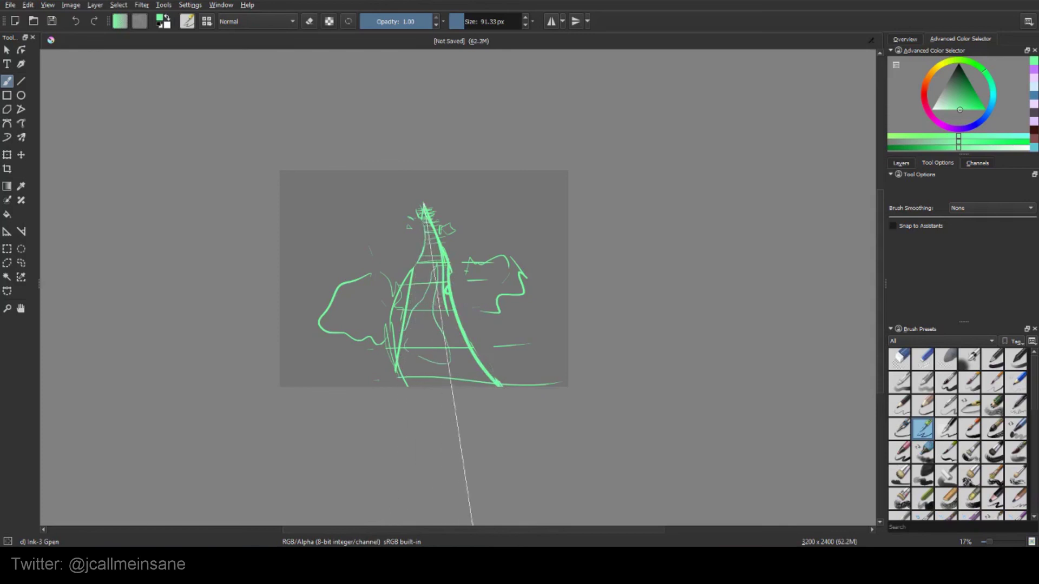
key("ctrl+z")
key("ctrl+z")
left_click_drag(408, 303, 428, 269)
mouse_move(431, 315)
left_mouse_down()
mouse_move(443, 313)
mouse_move(496, 385)
left_mouse_up()
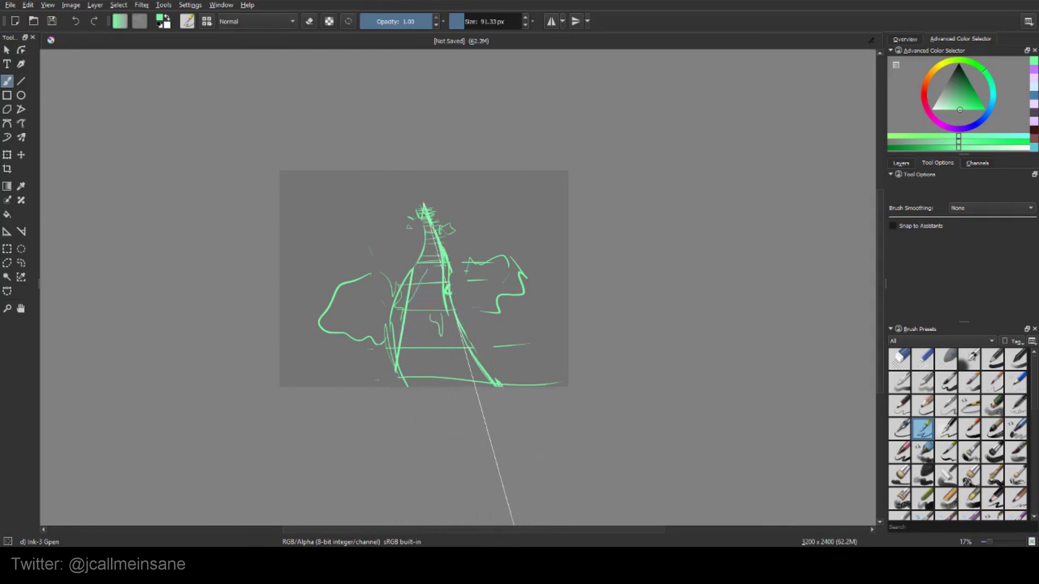
mouse_move(414, 196)
left_mouse_down()
mouse_move(495, 337)
mouse_move(432, 268)
mouse_move(457, 375)
left_mouse_up()
Erase the crossties and leftover straight line inside the path, and thin the overlapping strokes near its tip.
key("e")
mouse_move(444, 298)
left_mouse_down()
mouse_move(466, 380)
mouse_move(405, 360)
mouse_move(402, 342)
left_mouse_up()
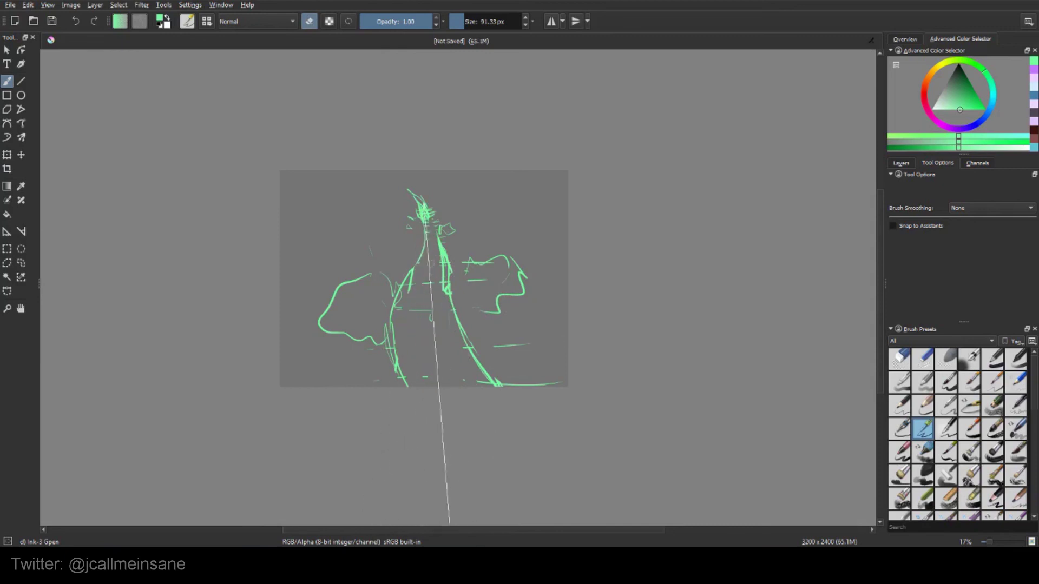
mouse_move(413, 275)
left_mouse_down()
mouse_move(403, 334)
mouse_move(421, 319)
mouse_move(426, 378)
mouse_move(486, 382)
left_mouse_up()
left_click_drag(440, 245, 447, 293)
left_click_drag(420, 206, 444, 261)
key("w")
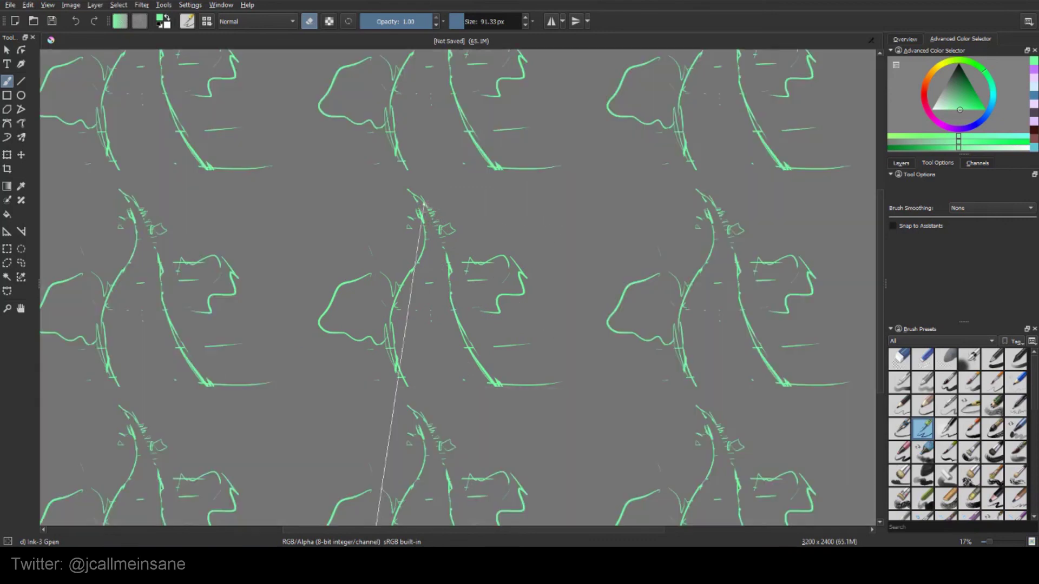
key("w")
key("e")
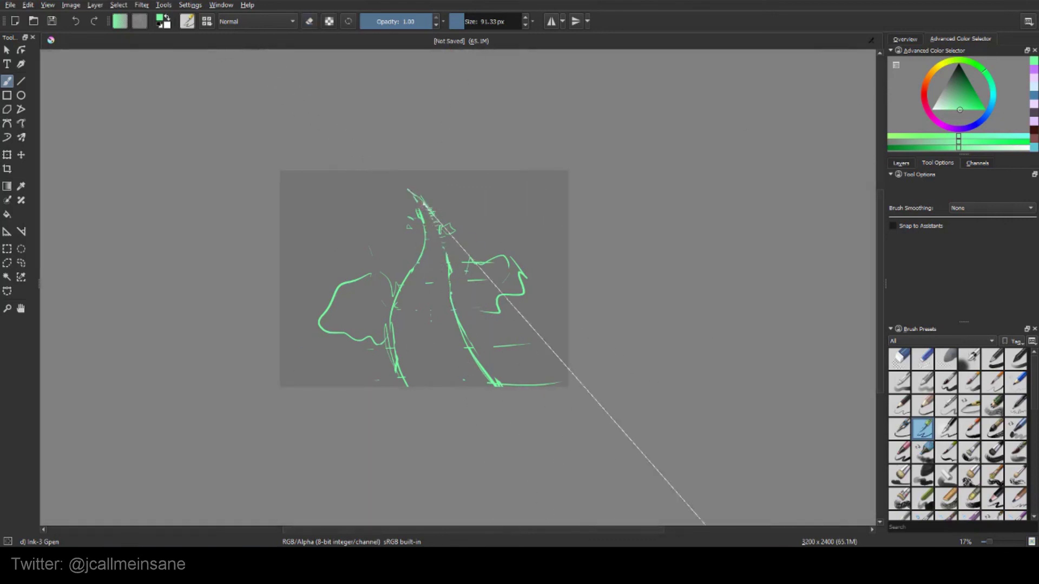
Repaint the upper part of the path's right edge and sketch bush shapes beside the path at the lower left and lower right.
left_click_drag(416, 197, 451, 276)
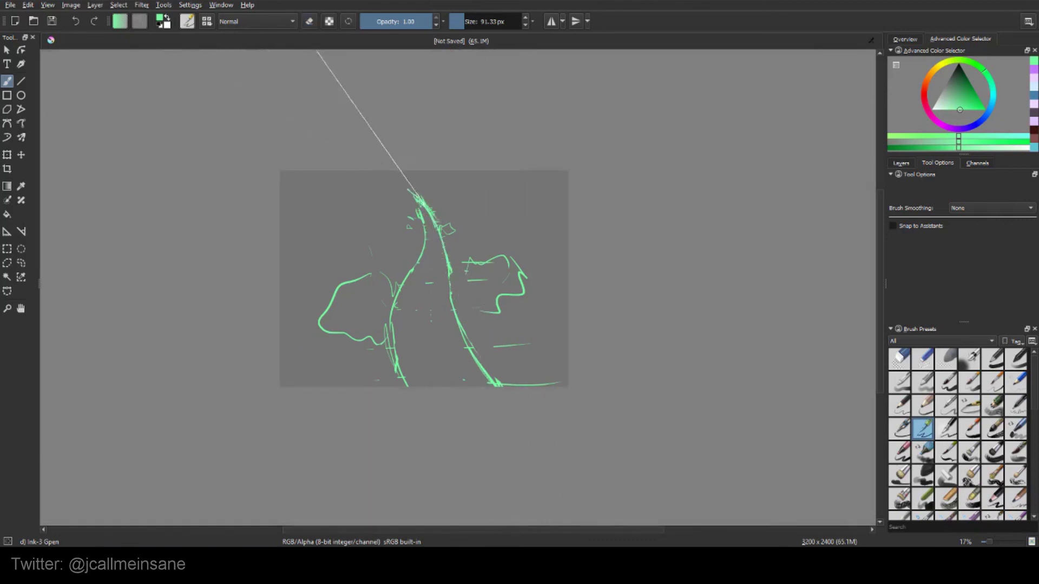
mouse_move(424, 207)
left_mouse_down()
mouse_move(422, 280)
mouse_move(468, 242)
left_mouse_up()
mouse_move(374, 312)
left_mouse_down()
mouse_move(399, 313)
mouse_move(372, 338)
mouse_move(389, 353)
left_mouse_up()
left_click_drag(413, 364, 426, 369)
mouse_move(483, 329)
left_mouse_down()
mouse_move(486, 358)
mouse_move(520, 297)
mouse_move(554, 285)
mouse_move(560, 309)
left_mouse_up()
left_click_drag(537, 321, 524, 356)
Erase the stray marks around the path's tip, and undo the trial freehand strokes across the top of the scene.
key("e")
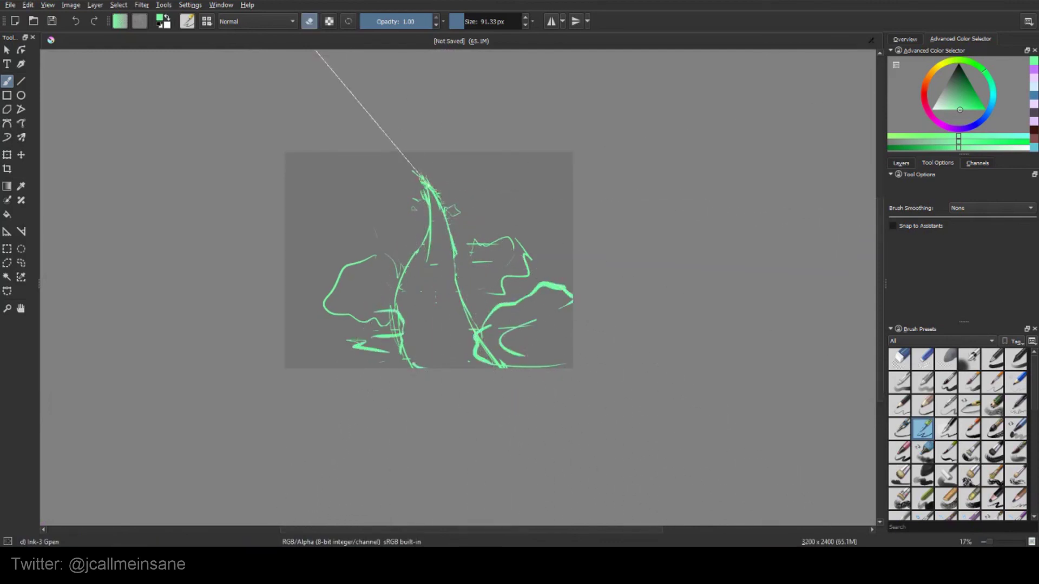
mouse_move(414, 172)
left_mouse_down()
mouse_move(427, 183)
mouse_move(414, 208)
left_mouse_up()
key("e")
mouse_move(395, 161)
left_mouse_down()
mouse_move(426, 189)
mouse_move(392, 182)
mouse_move(426, 189)
mouse_move(420, 201)
mouse_move(475, 196)
mouse_move(540, 233)
left_mouse_up()
key("ctrl+z")
key("ctrl+z")
key("ctrl+z")
Sketch extra foliage outlines around the bushes on both sides of the path, with jagged grass strokes at the canvas's left edge.
mouse_move(499, 228)
left_mouse_down()
mouse_move(503, 297)
mouse_move(487, 309)
left_mouse_up()
mouse_move(381, 238)
left_mouse_down()
mouse_move(400, 240)
mouse_move(412, 258)
left_mouse_up()
mouse_move(392, 262)
left_mouse_down()
mouse_move(413, 273)
mouse_move(401, 327)
left_mouse_up()
mouse_move(303, 302)
left_mouse_down()
mouse_move(303, 275)
mouse_move(332, 253)
mouse_move(323, 320)
mouse_move(340, 340)
left_mouse_up()
left_click_drag(327, 343, 339, 355)
left_click_drag(290, 310, 319, 343)
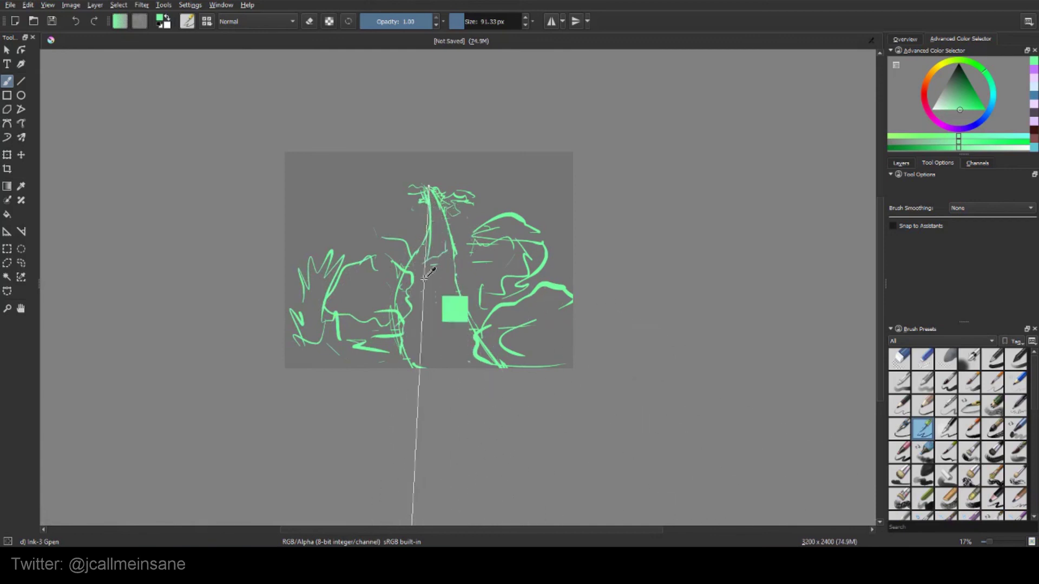
Undo the last stroke, then sketch lines inside the path's upper part and erase foliage around its tip.
key("ctrl+z")
left_click_drag(419, 283, 444, 237)
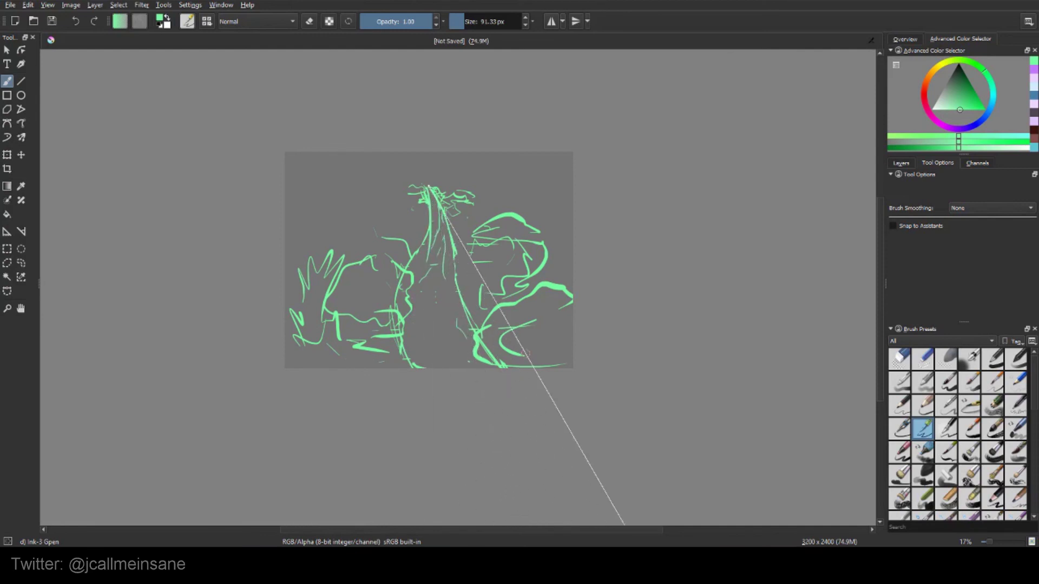
key("e")
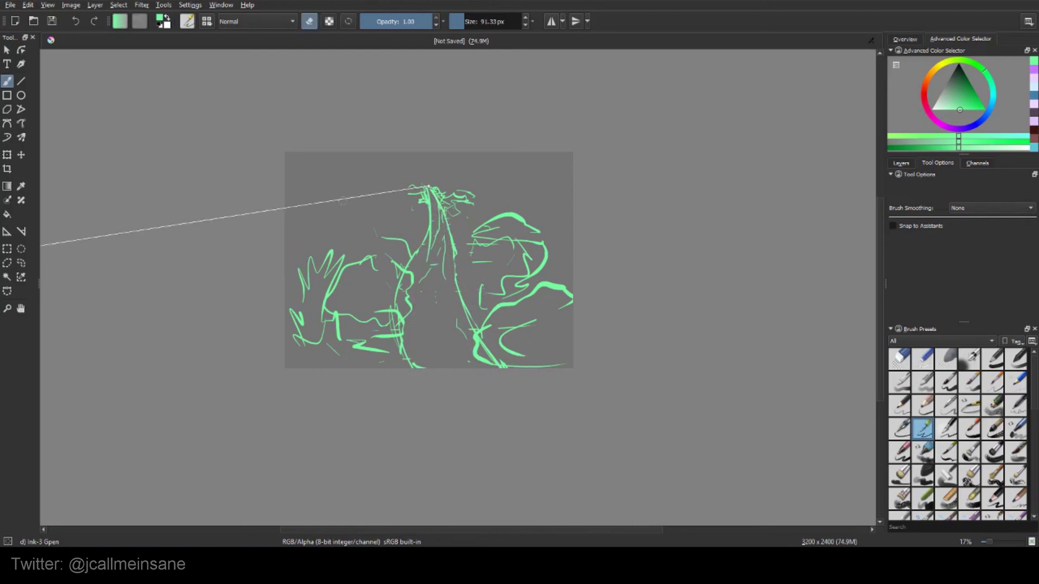
mouse_move(412, 189)
left_mouse_down()
mouse_move(423, 181)
mouse_move(456, 207)
mouse_move(429, 181)
mouse_move(447, 204)
mouse_move(470, 184)
mouse_move(428, 238)
mouse_move(440, 209)
left_mouse_up()
Enlarge the brush to 250.06 px, clear the entire sketch from the layer and leave eraser mode.
mouse_move(379, 219)
left_mouse_down("shift")
mouse_move(394, 221)
mouse_move(373, 223)
left_mouse_up("shift")
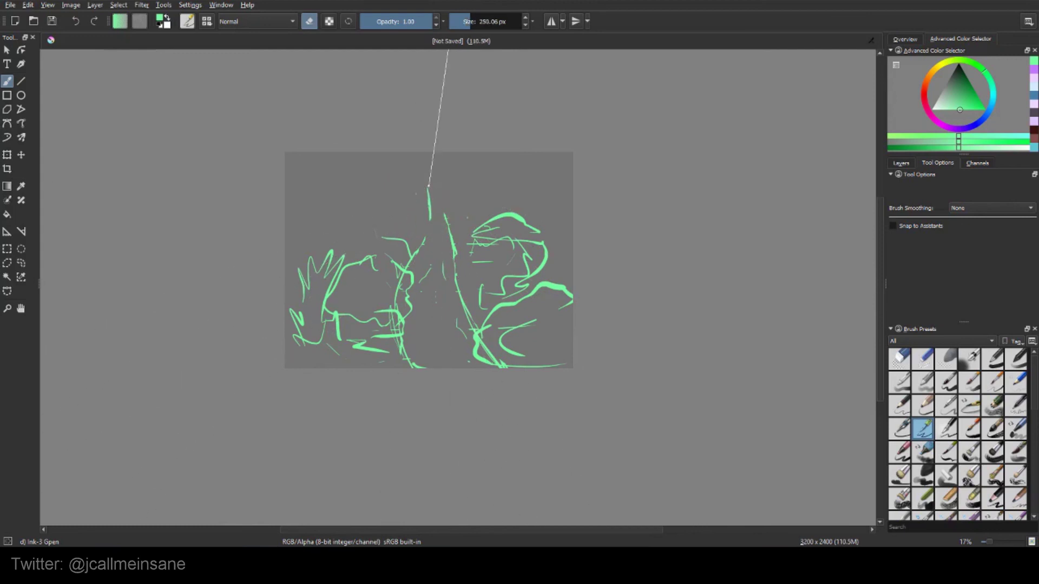
key("Delete")
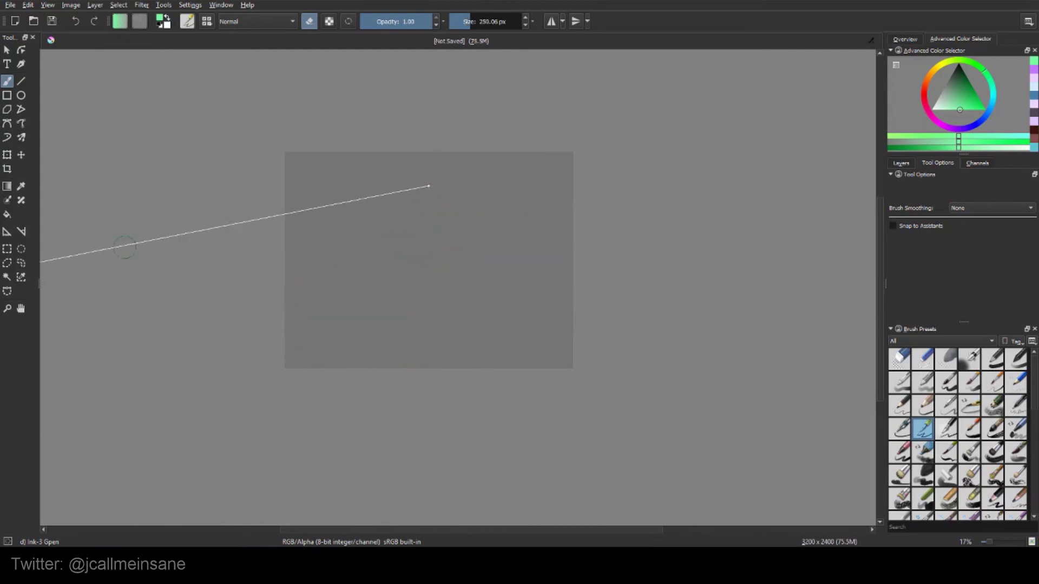
key("e")
Delete the Vanishing Point assistant from the canvas.
left_click(7, 232)
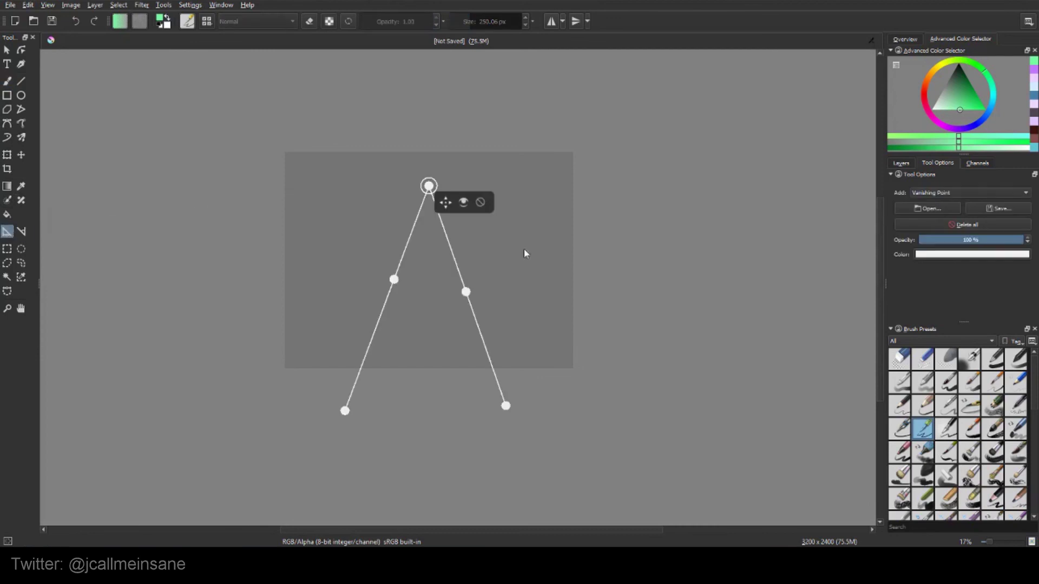
left_click(941, 195)
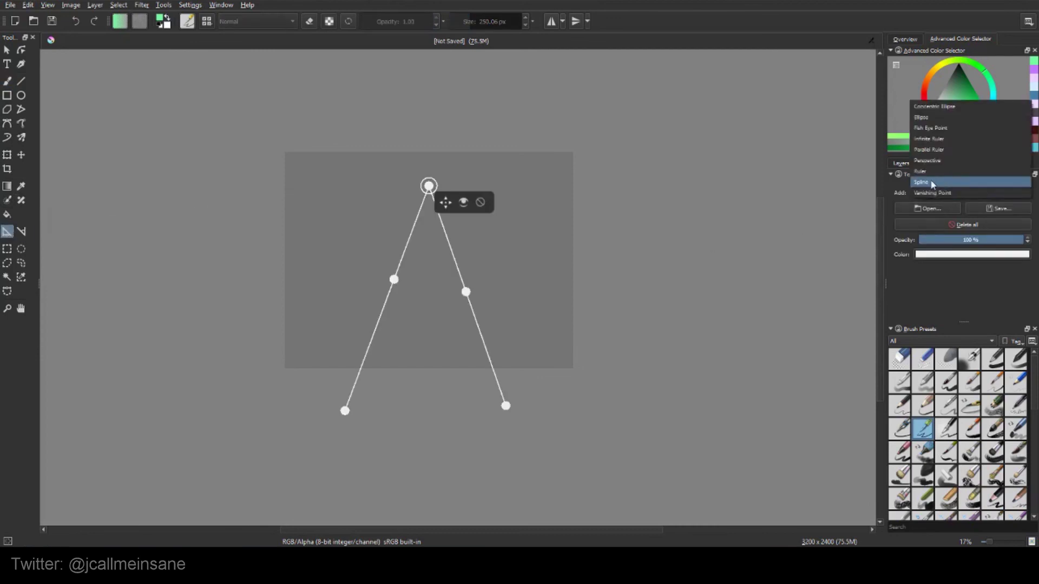
left_click(21, 232)
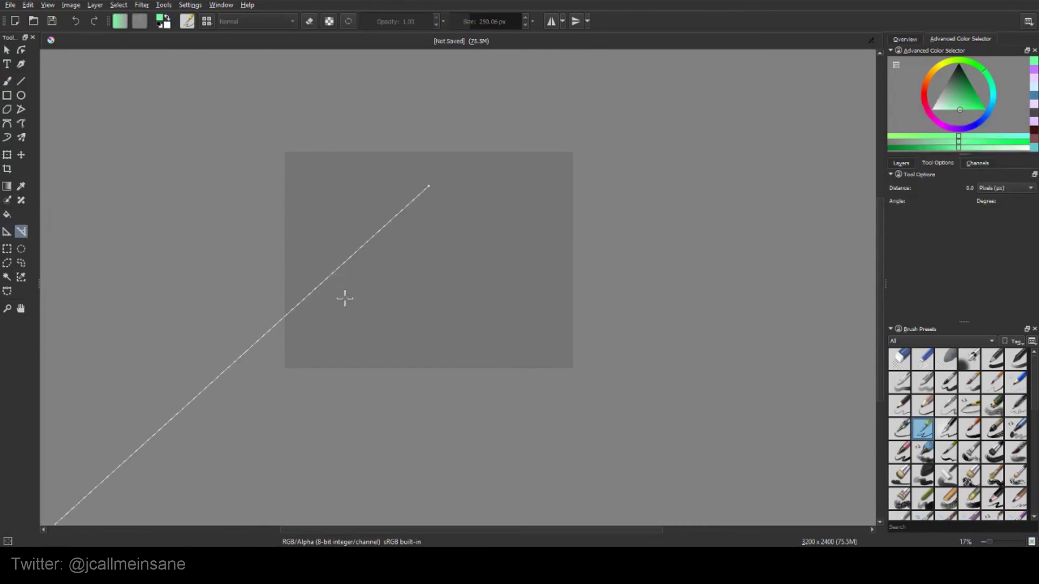
key("b")
left_click(8, 233)
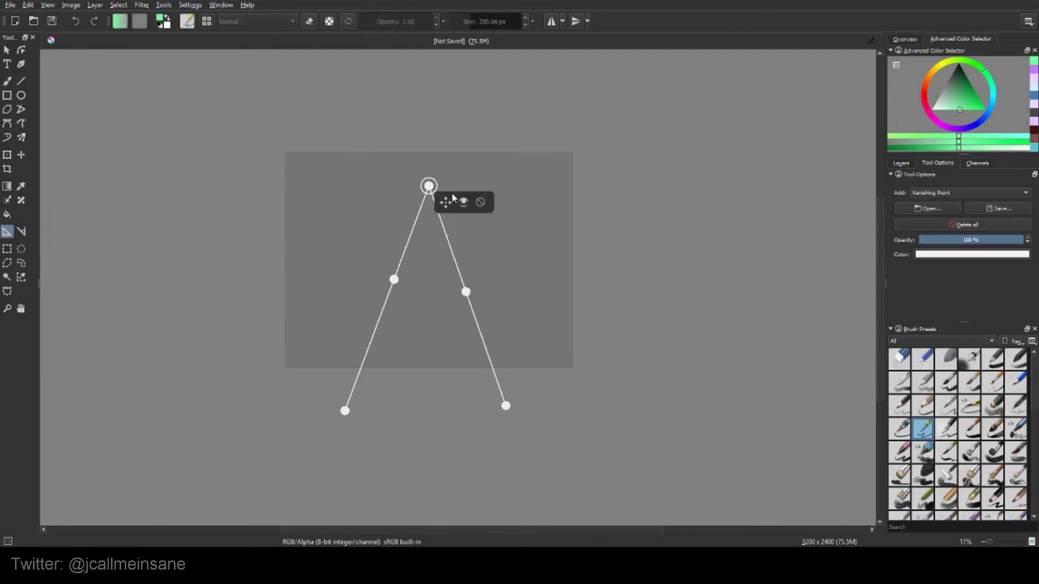
left_click(480, 202)
Paint one green dot near the canvas's lower-left corner and another near its upper-right corner.
key("b")
left_click(320, 323)
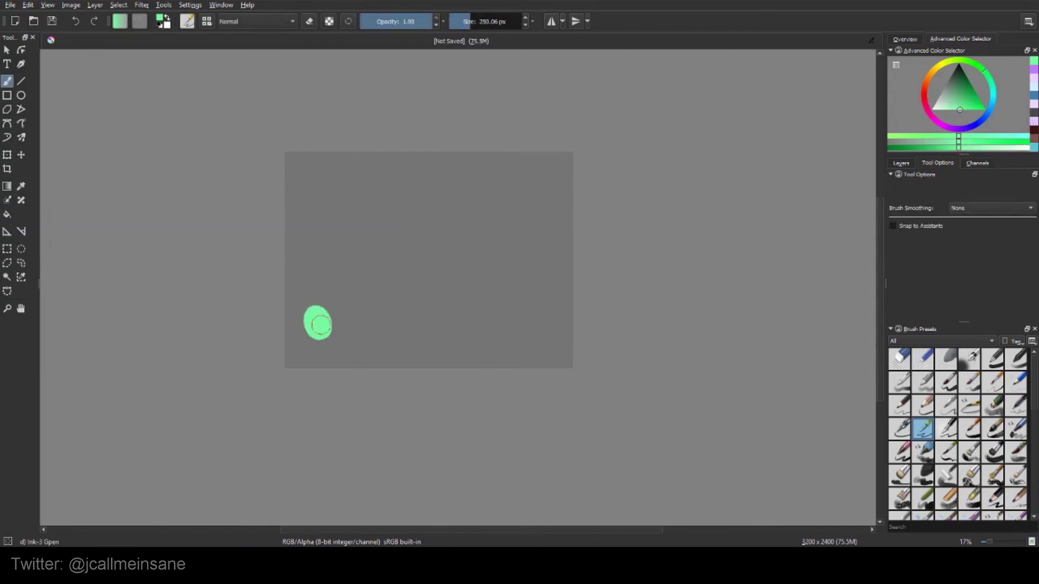
left_click(523, 185)
Measure from the lower-left dot towards the upper-right dot, then measure a short span in the canvas's right half.
left_click(21, 231)
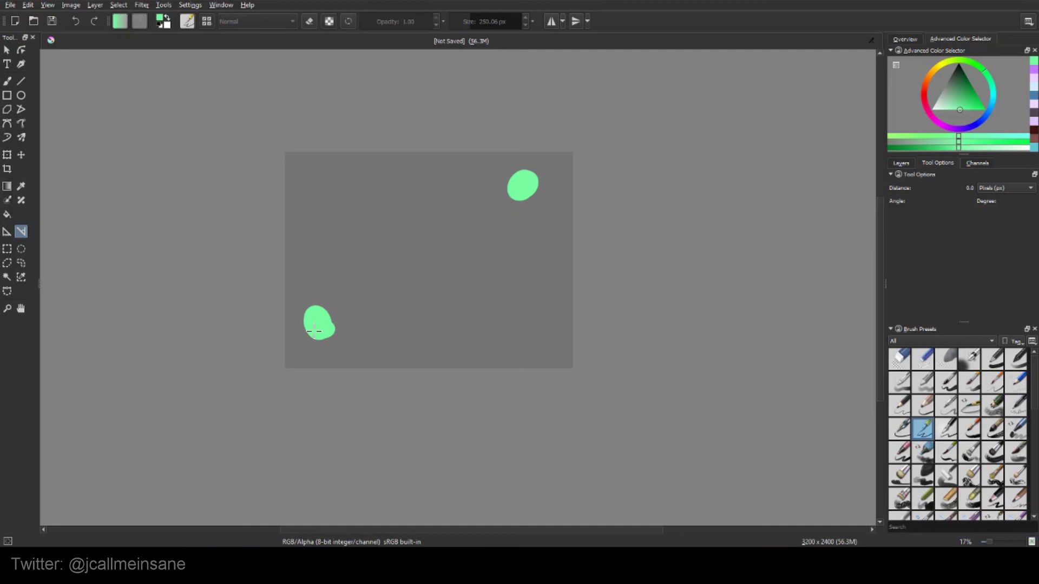
left_click_drag(314, 324, 438, 273)
scroll(591, 272, "up", 3)
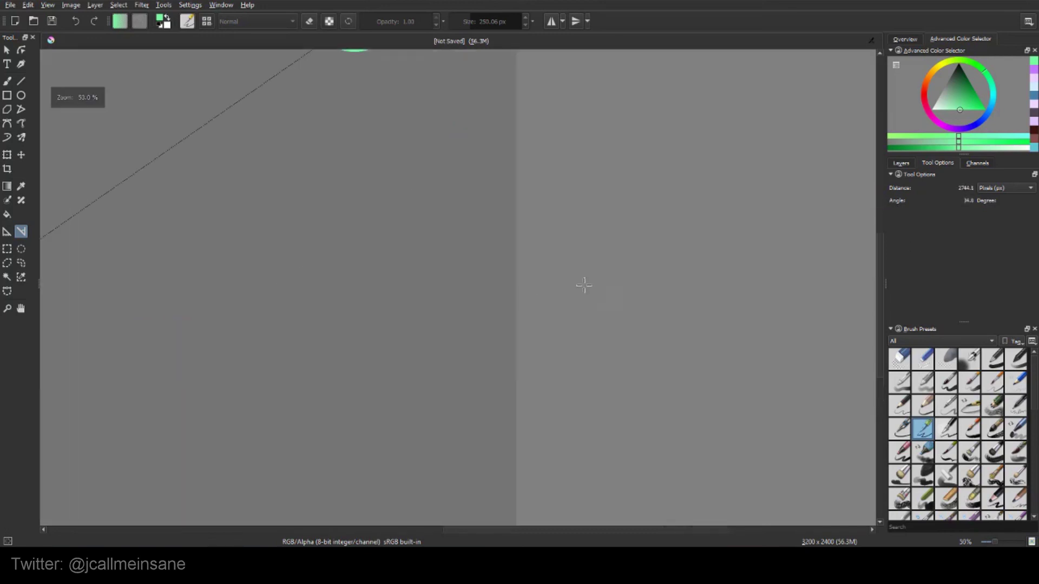
left_click_drag(190, 201, 351, 235)
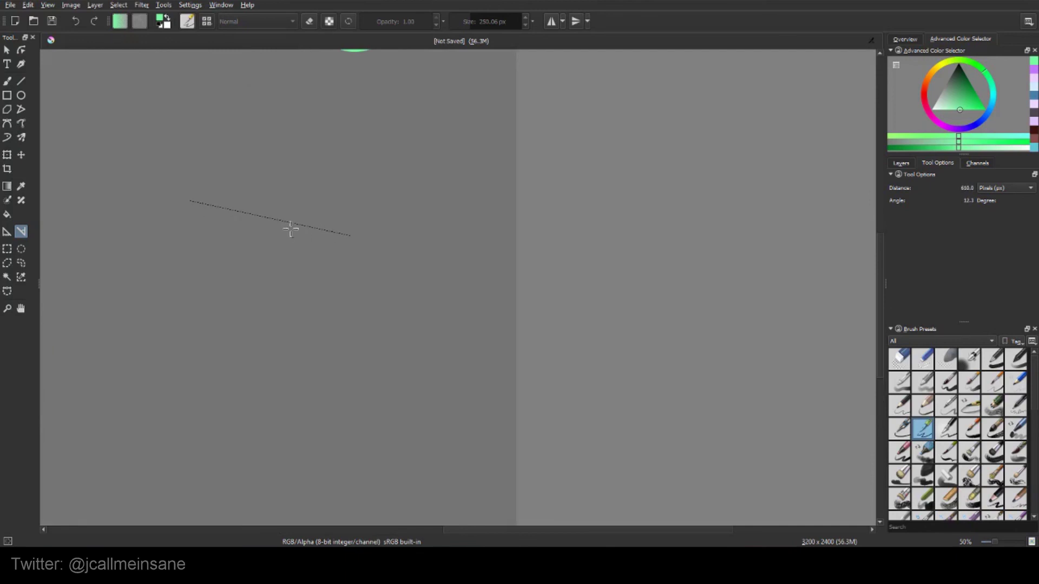
left_click_drag(265, 222, 442, 285)
scroll(435, 253, "down", 2)
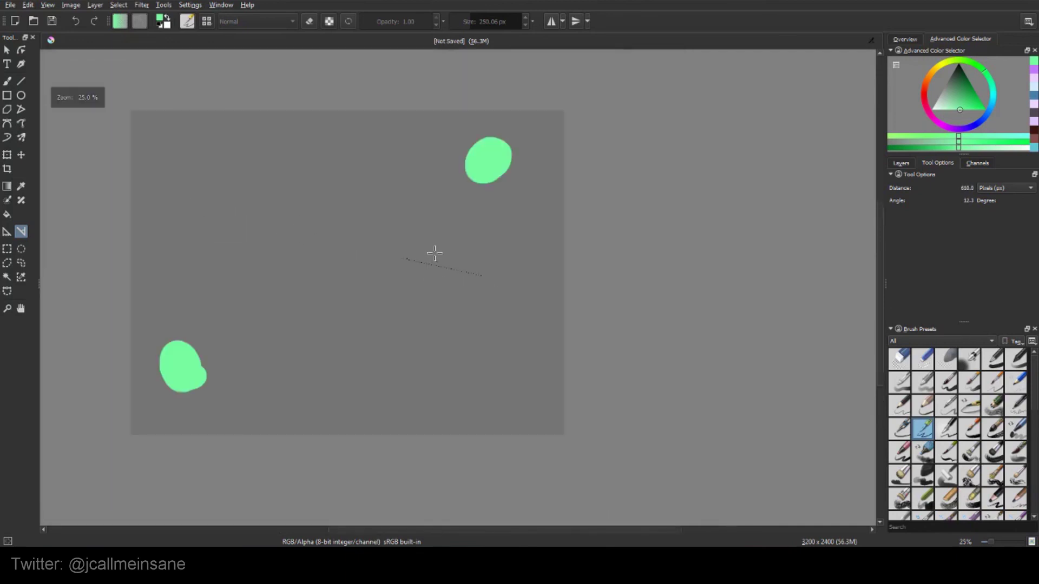
Measure the distance and angle between the centres of the two green dots and inspect the line up close.
left_click_drag(174, 370, 488, 156)
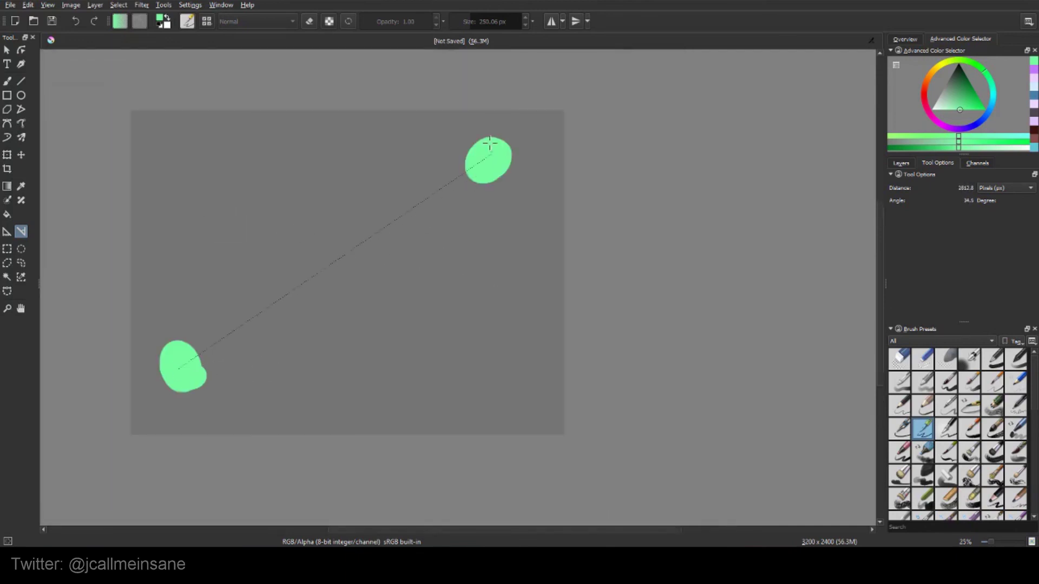
scroll(411, 157, "up", 4)
scroll(411, 158, "up", 3)
left_click_drag(477, 313, 484, 251)
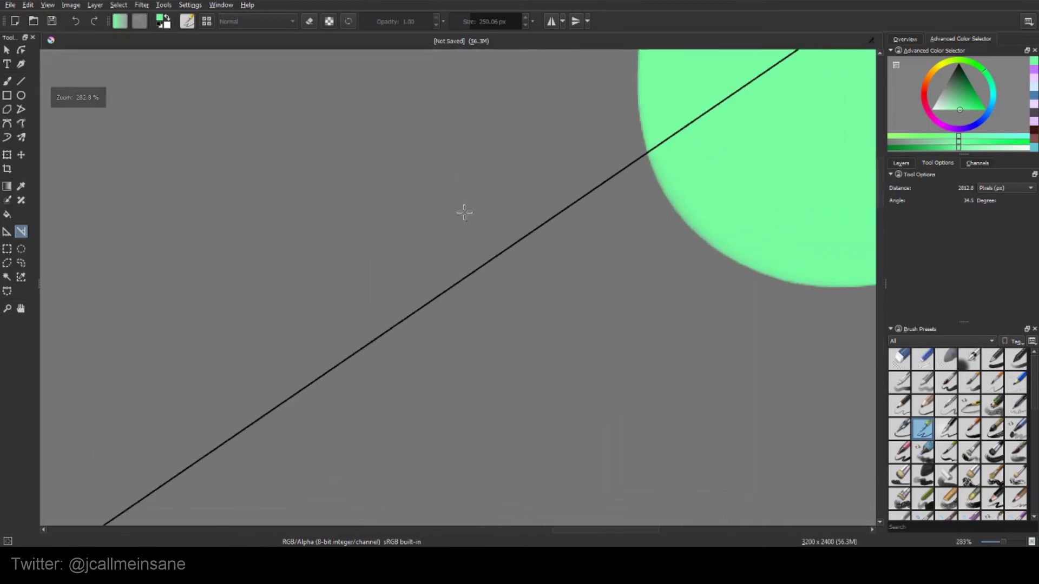
scroll(463, 211, "down", 5)
left_click_drag(398, 345, 596, 220)
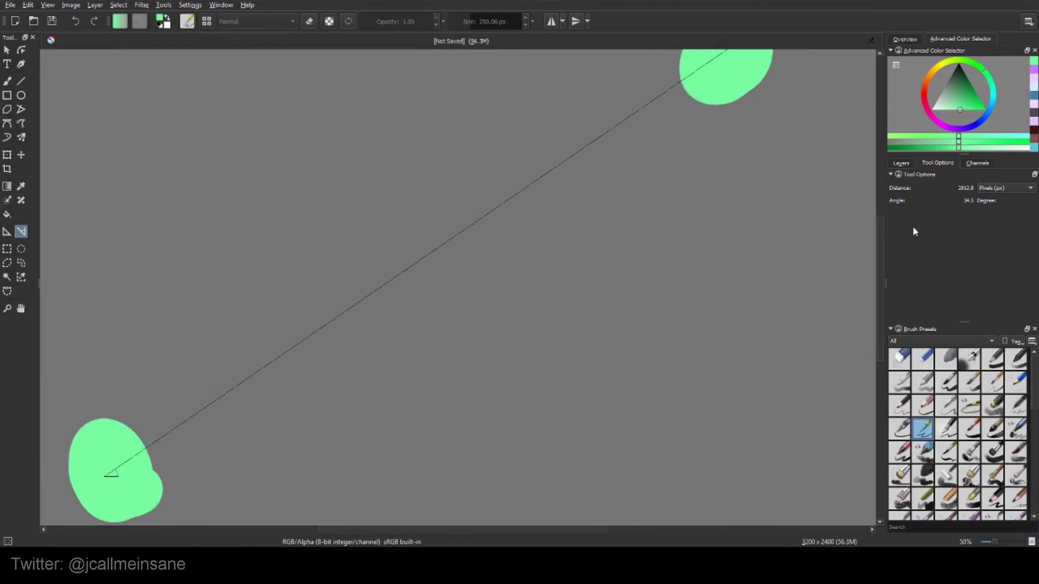
Set the measurement's distance unit to Centimeters (cm).
left_click(1001, 189)
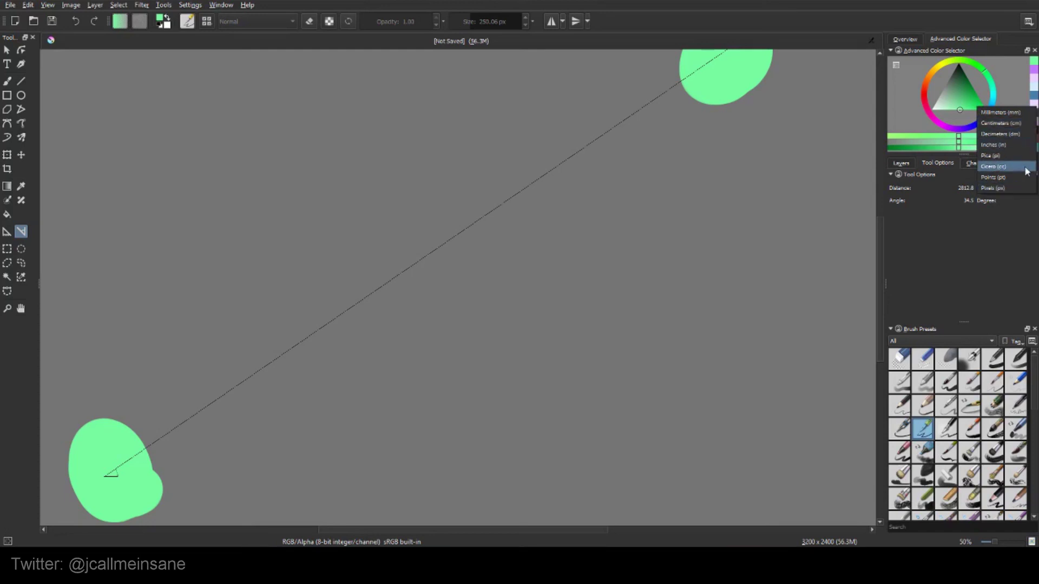
left_click(1020, 124)
scroll(770, 189, "down", 2)
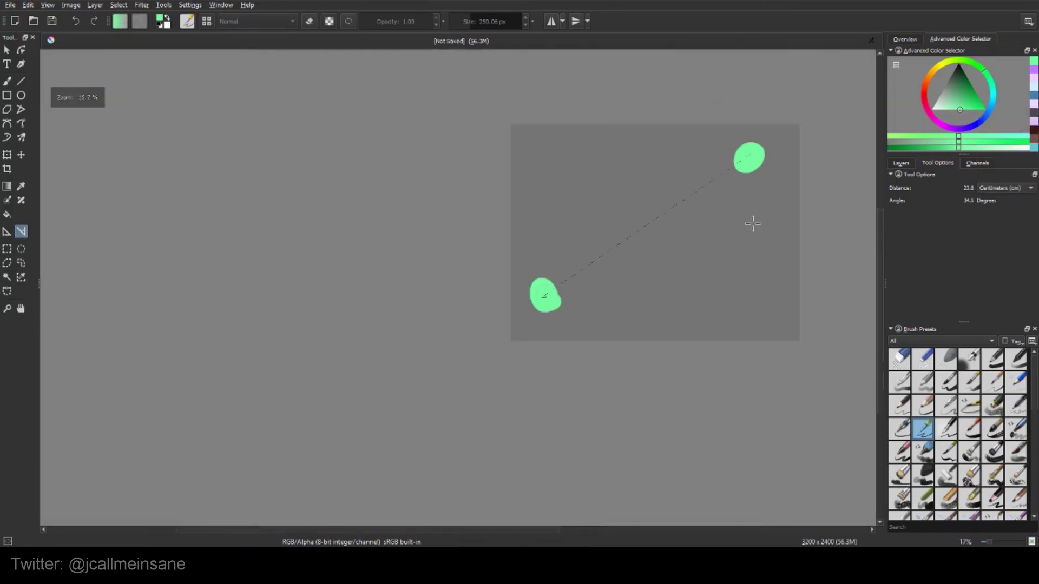
Measure several freehand spans in different directions across the empty area between the dots.
scroll(753, 225, "up", 1)
left_click_drag(533, 263, 631, 390)
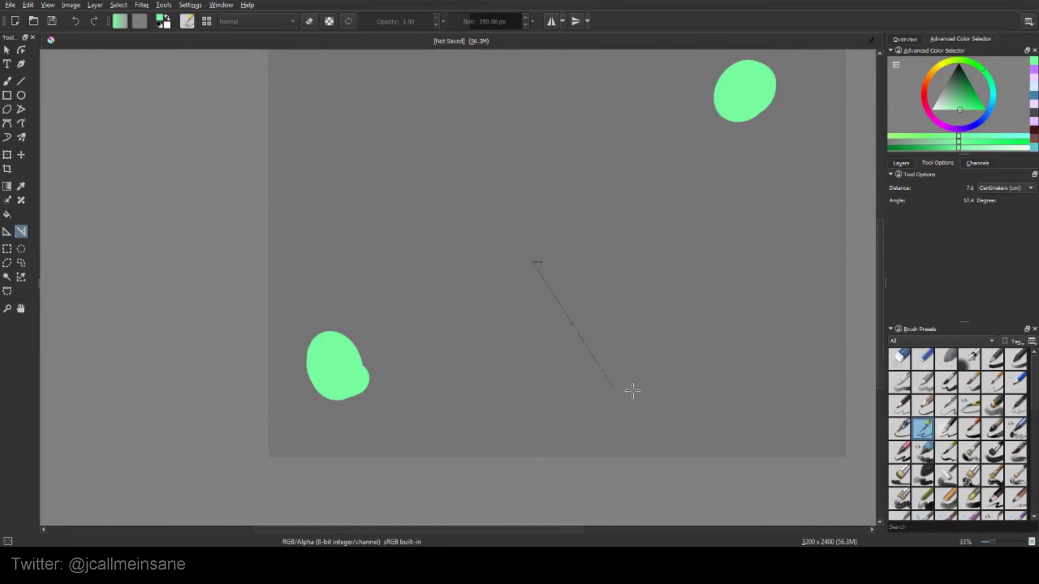
left_click_drag(638, 179, 680, 328)
left_click_drag(483, 326, 640, 128)
left_click_drag(623, 366, 618, 373)
left_click_drag(572, 384, 459, 308)
left_click_drag(603, 180, 573, 323)
Try brush strokes across the middle of the canvas between uses of the Measure tool, undoing each one.
key("b")
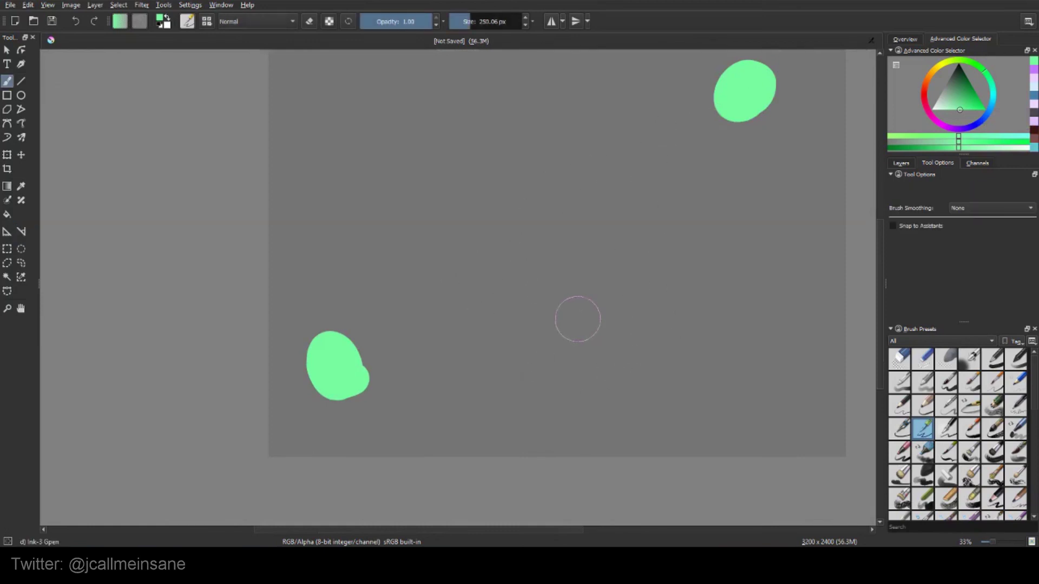
mouse_move(502, 322)
left_mouse_down()
mouse_move(554, 266)
mouse_move(656, 189)
left_mouse_up()
key("ctrl+z")
left_click(21, 232)
key("b")
mouse_move(471, 316)
left_mouse_down()
mouse_move(687, 155)
mouse_move(615, 213)
mouse_move(526, 199)
mouse_move(561, 318)
mouse_move(492, 209)
mouse_move(598, 364)
mouse_move(590, 373)
left_mouse_up()
key("ctrl+z")
Return briefly to the Measure tool, then paint a broad zigzag brush stroke between the dots and undo it.
left_click(21, 232)
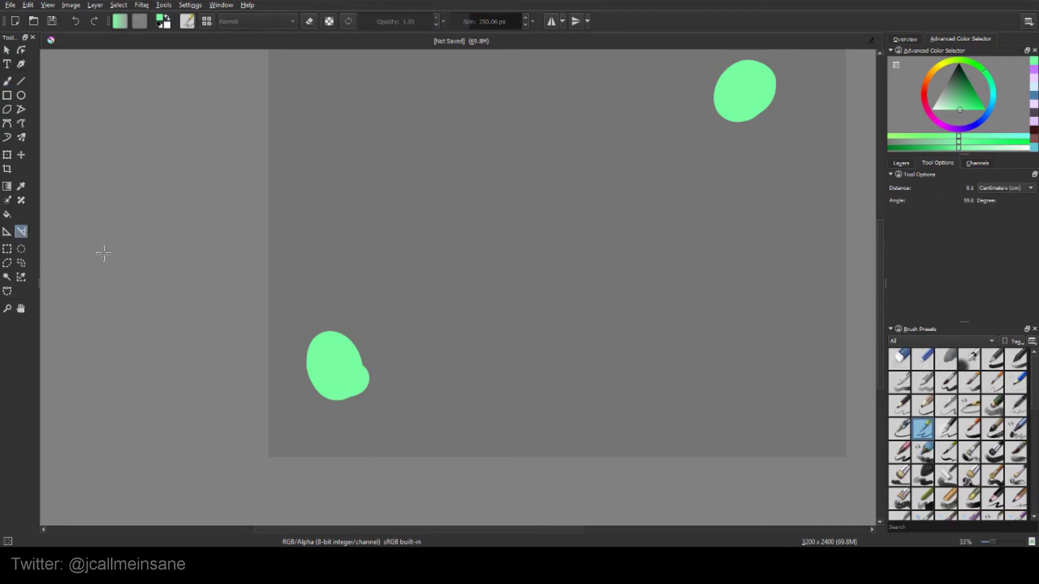
key("b")
mouse_move(474, 319)
left_mouse_down()
mouse_move(565, 222)
mouse_move(515, 282)
mouse_move(646, 302)
mouse_move(671, 311)
left_mouse_up()
left_click(917, 213)
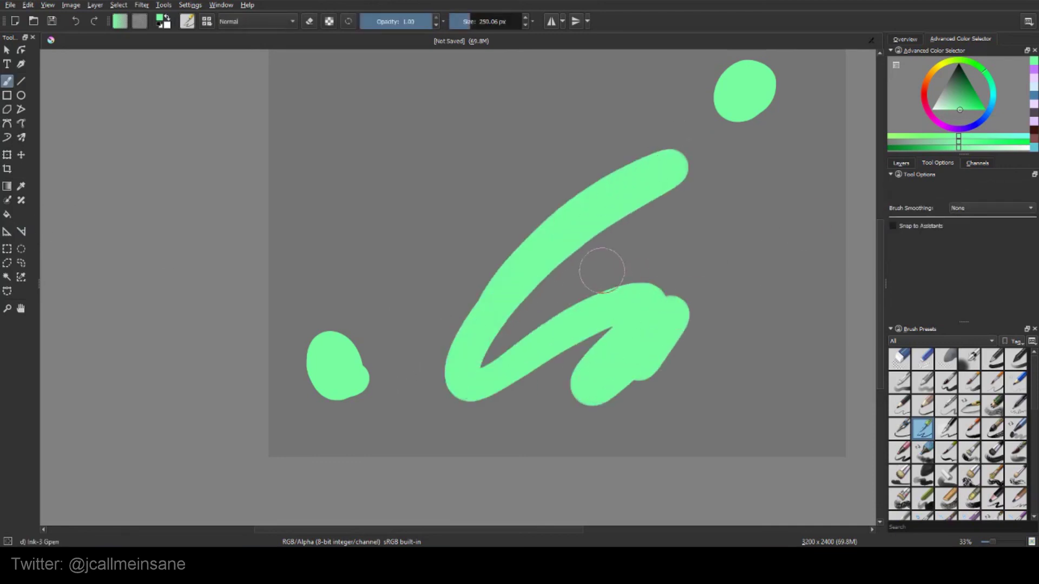
scroll(602, 271, "down", 1)
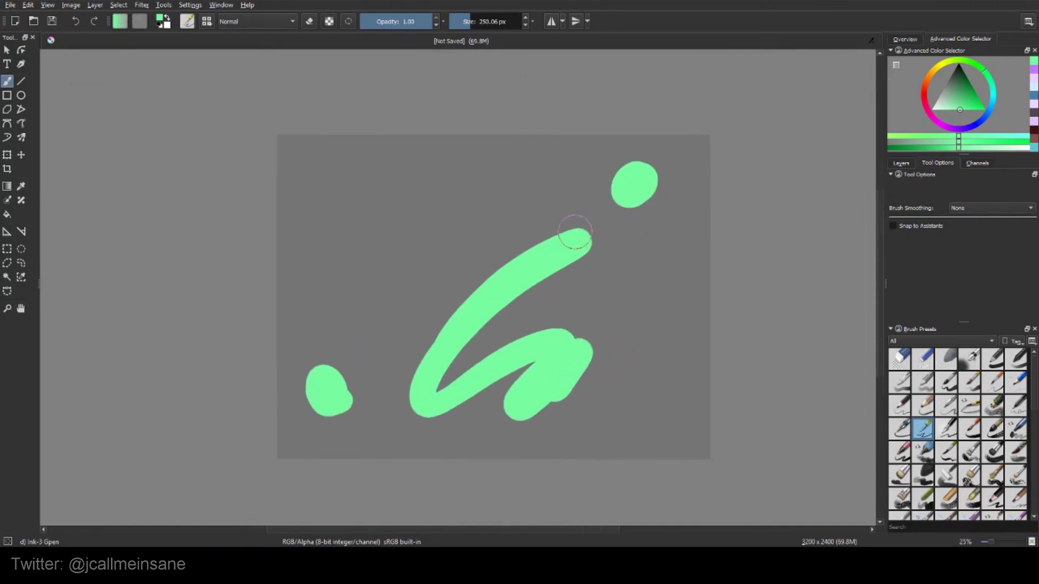
key("ctrl+z")
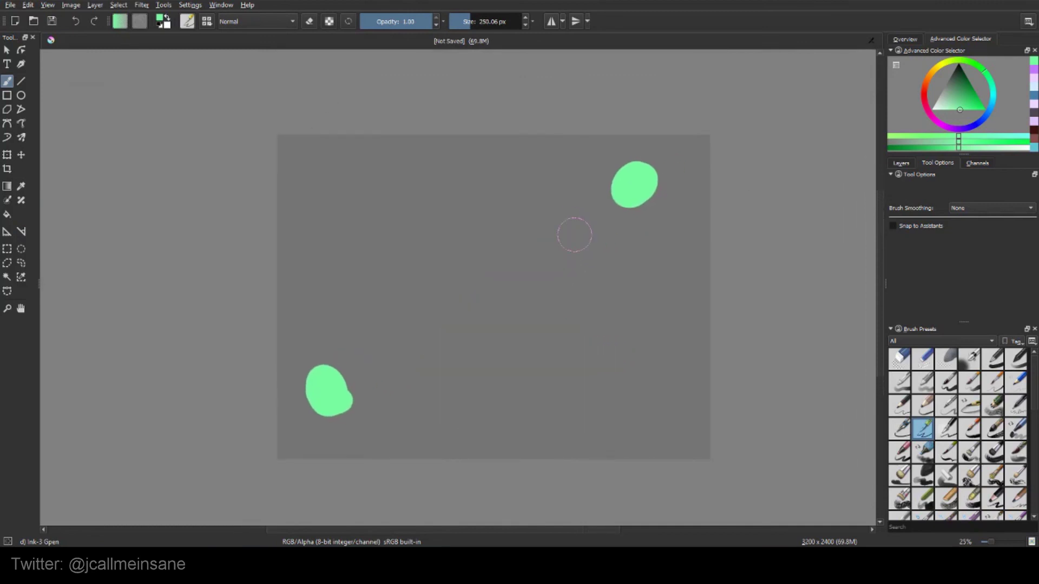